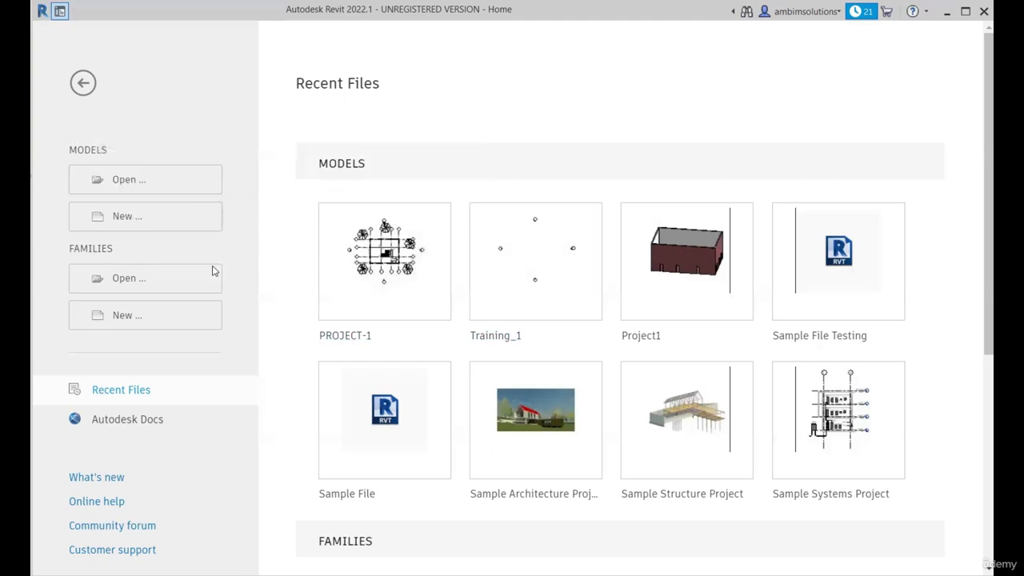
- Create a new project based on the Construction Template
left_click(143, 216)
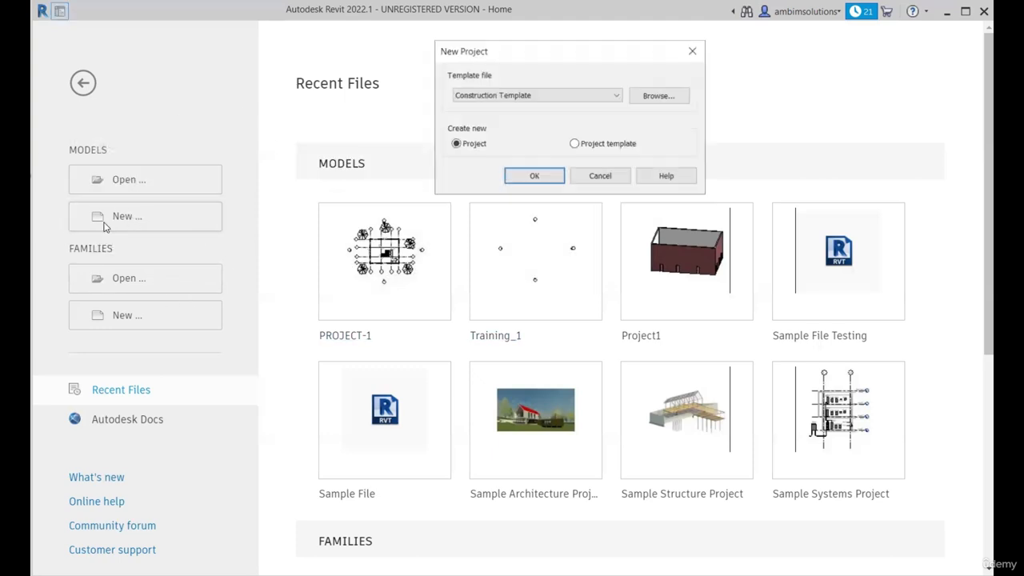
left_click(528, 96)
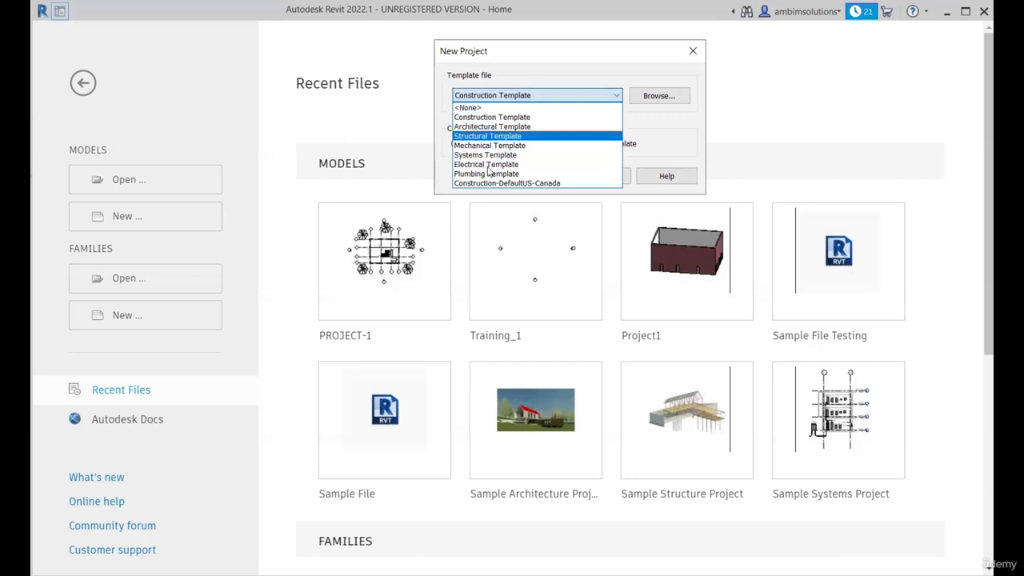
left_click(504, 117)
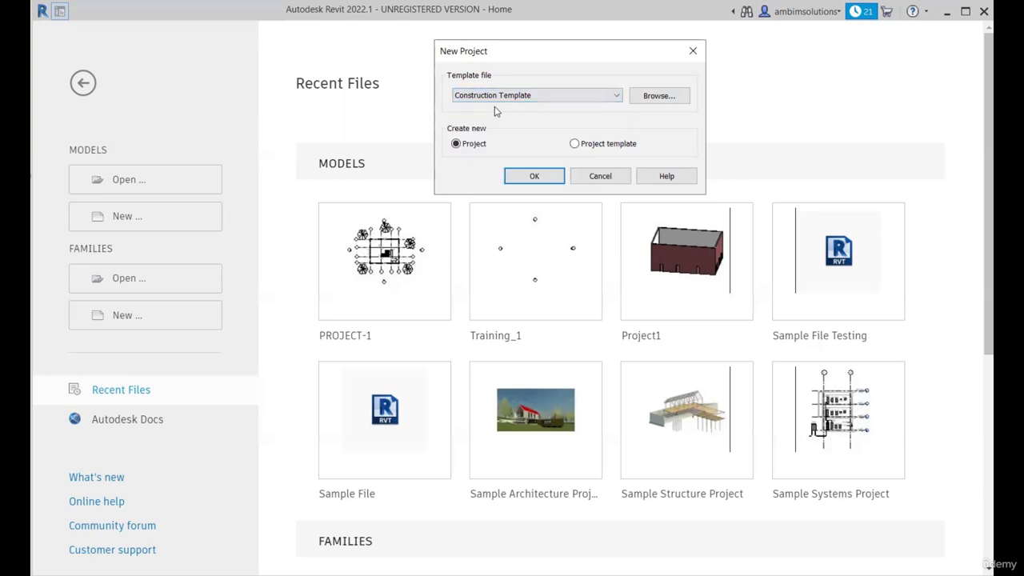
left_click(507, 176)
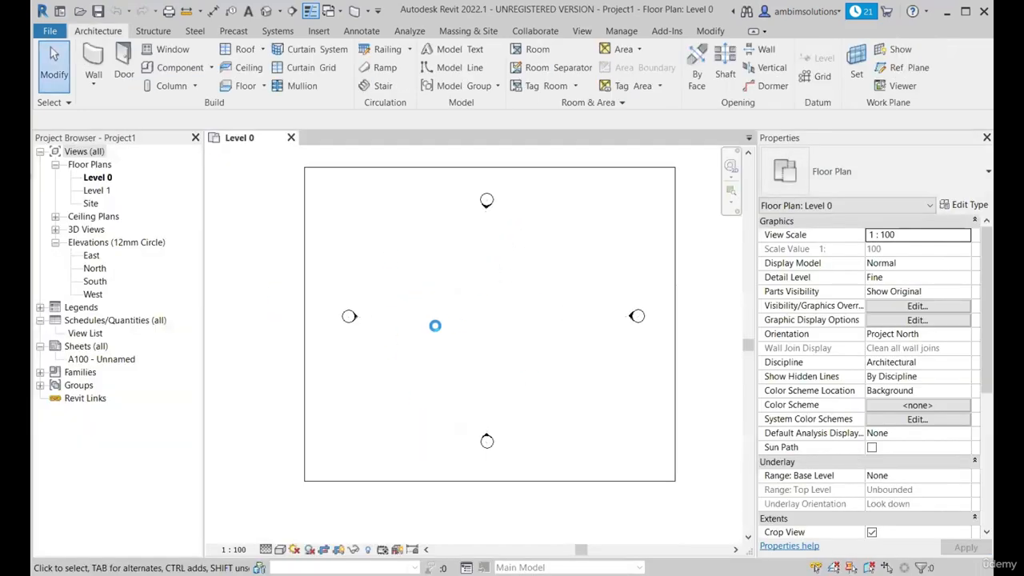
- Examine the project's family categories, floor plans and ceiling plans supplied by the template
left_click(40, 372)
scroll(98, 300, "up", 2)
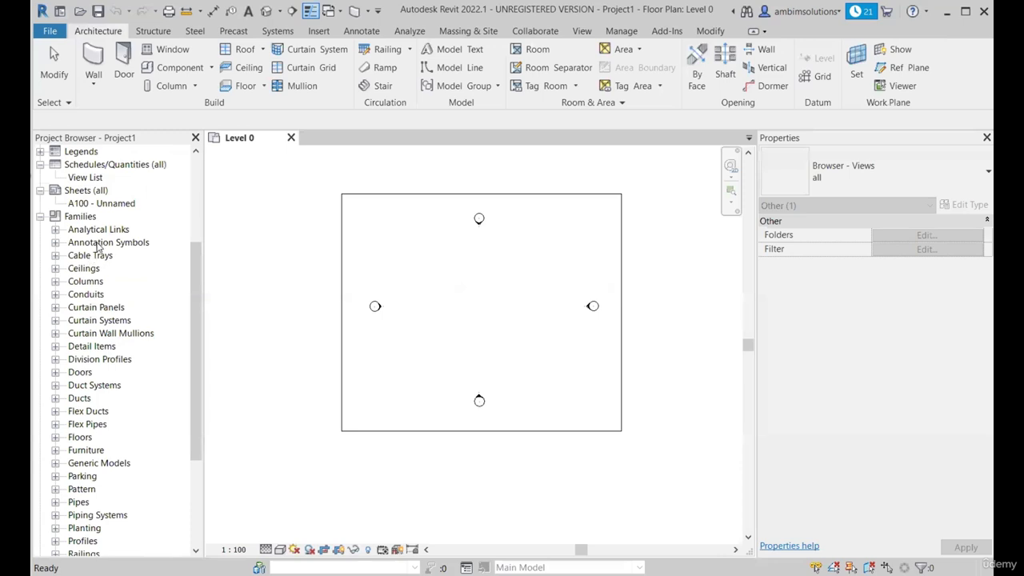
scroll(97, 248, "up", 3)
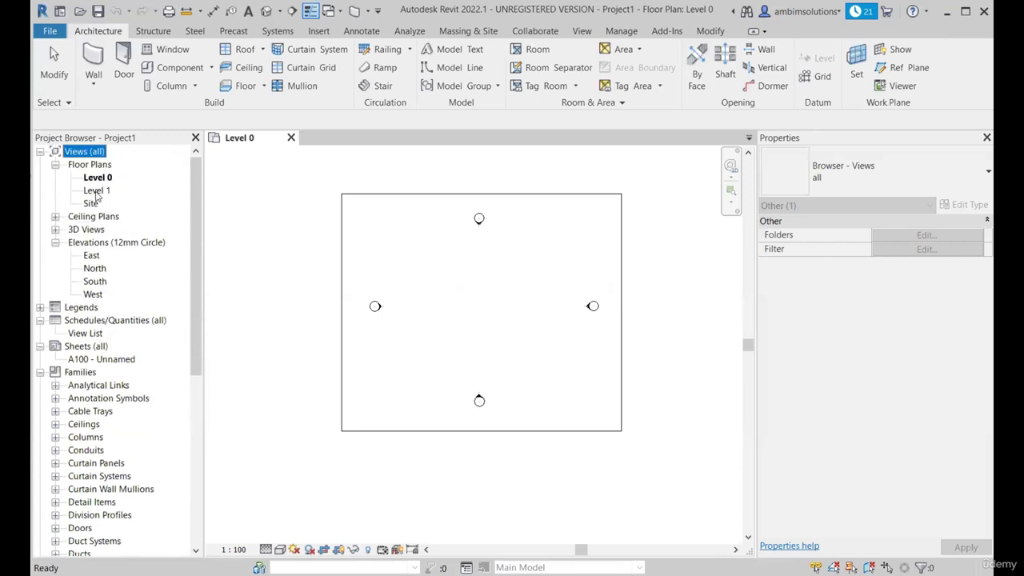
left_click(54, 216)
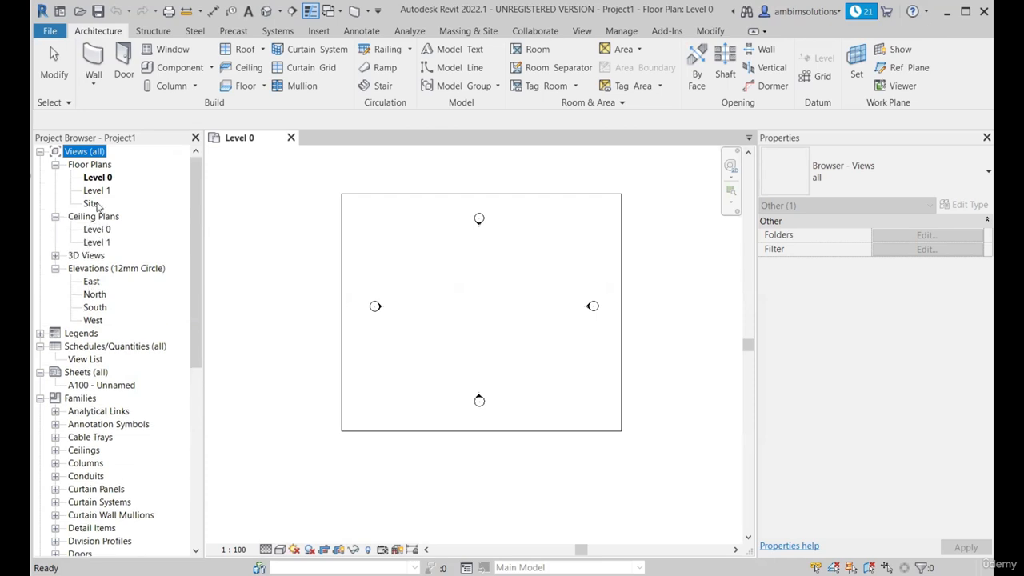
scroll(91, 320, "down", 2)
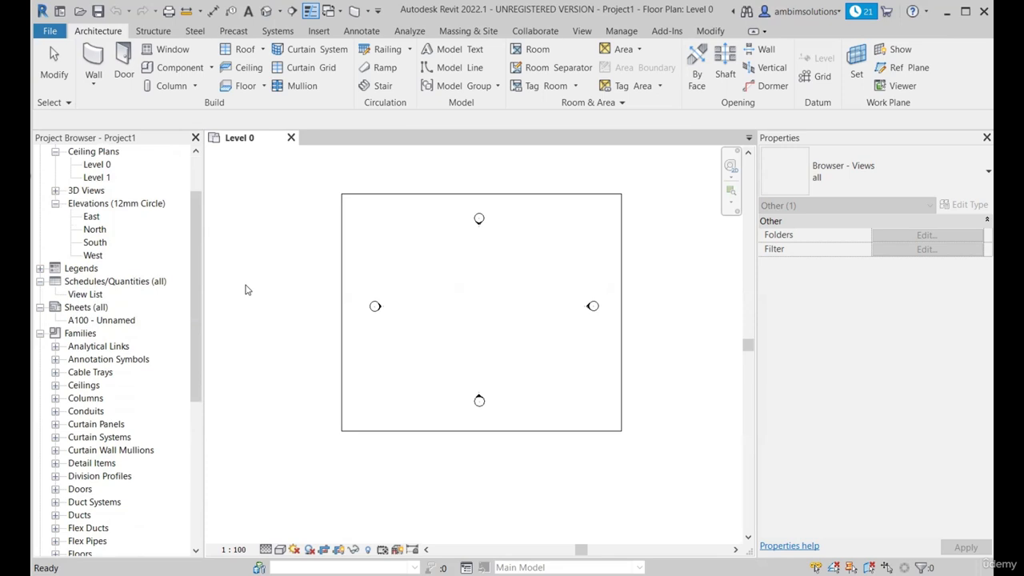
- View the Door Legend and Key Plan legends, and close both to return to the Level 0 plan
left_click(39, 267)
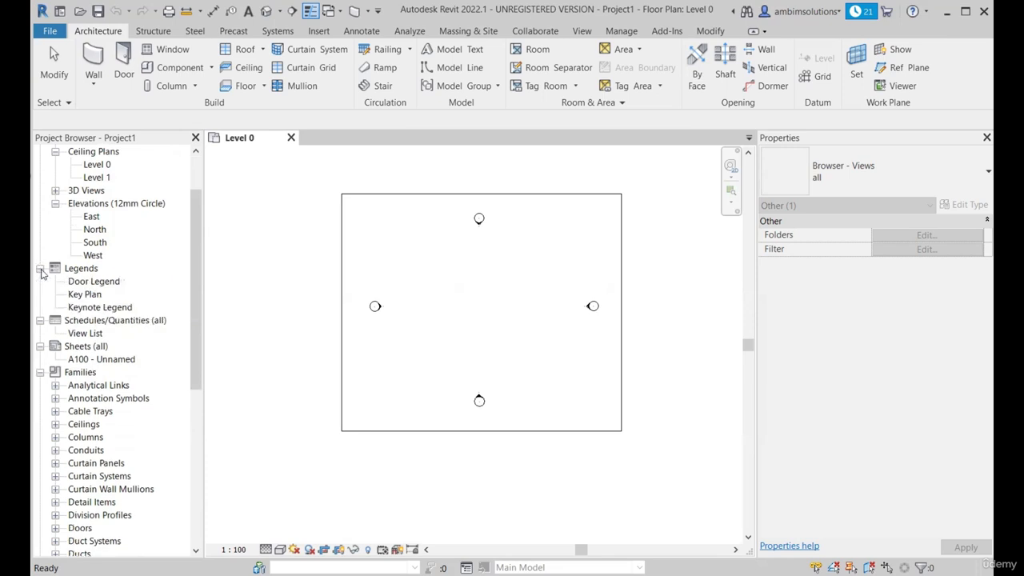
double_click(93, 280)
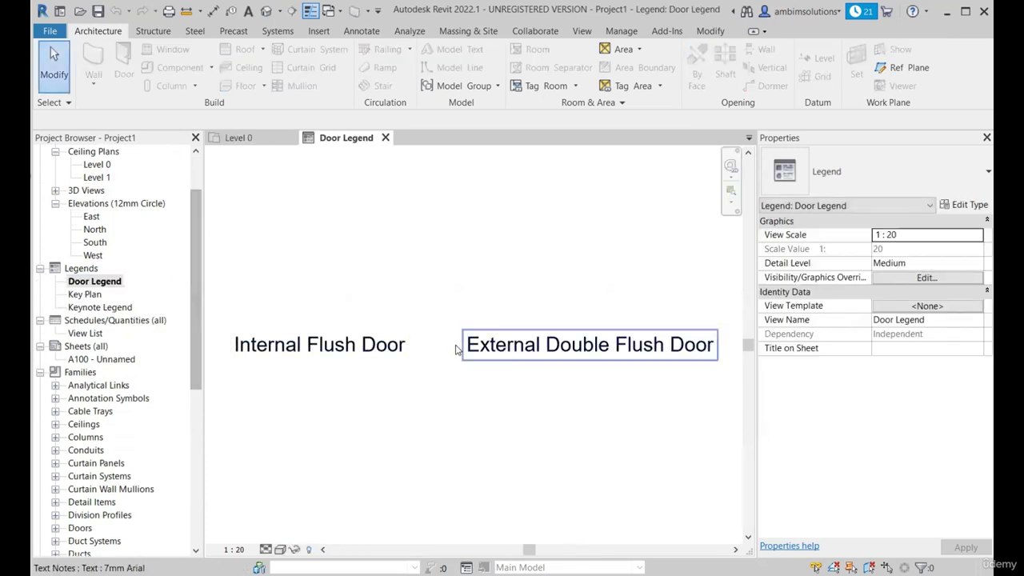
scroll(458, 349, "down", 1)
scroll(530, 331, "down", 1)
double_click(86, 295)
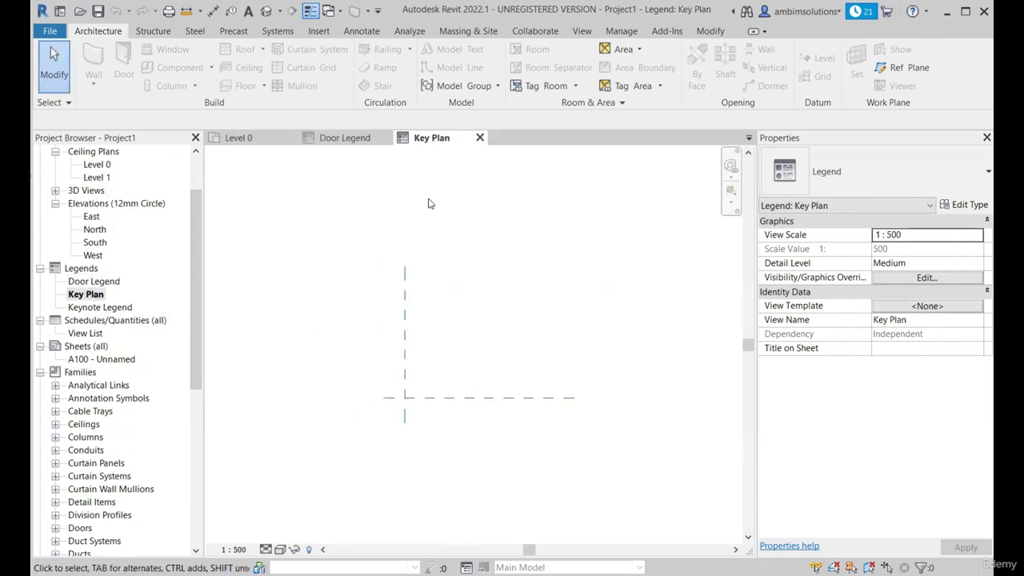
left_click(480, 137)
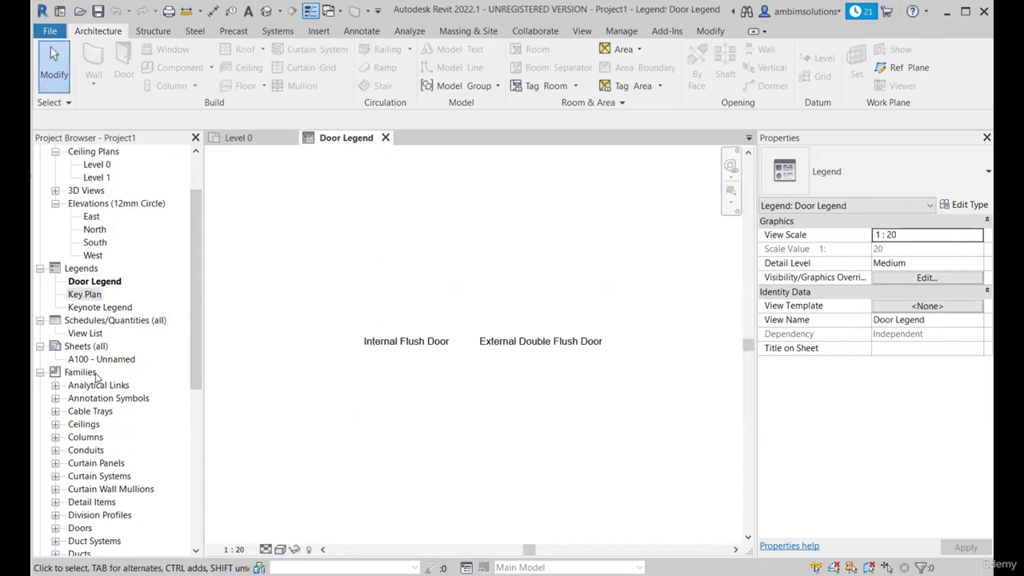
left_click(384, 137)
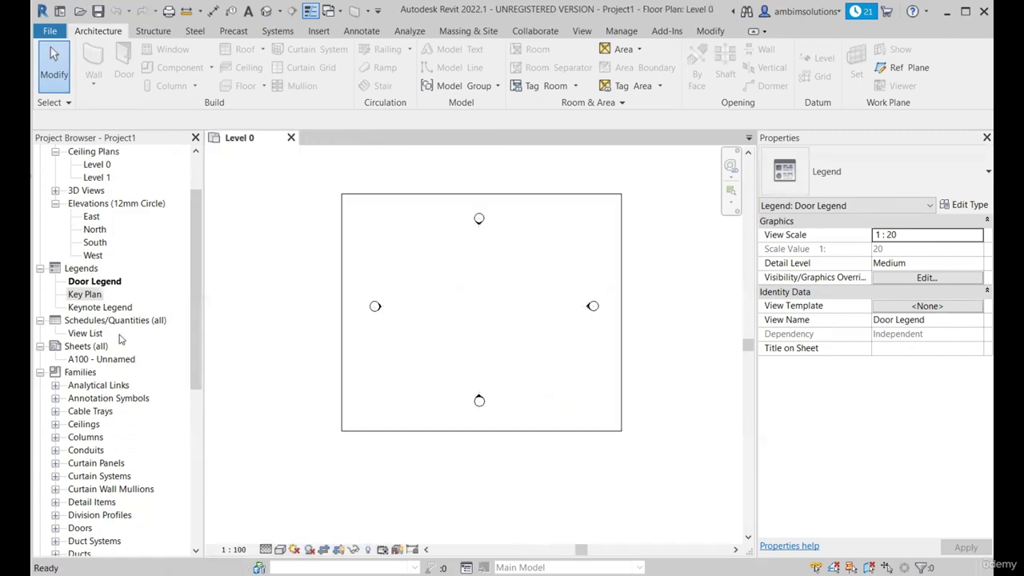
- Review the basic, curtain and stacked wall types available for the Wall tool, without placing a wall
scroll(130, 164, "down", 1)
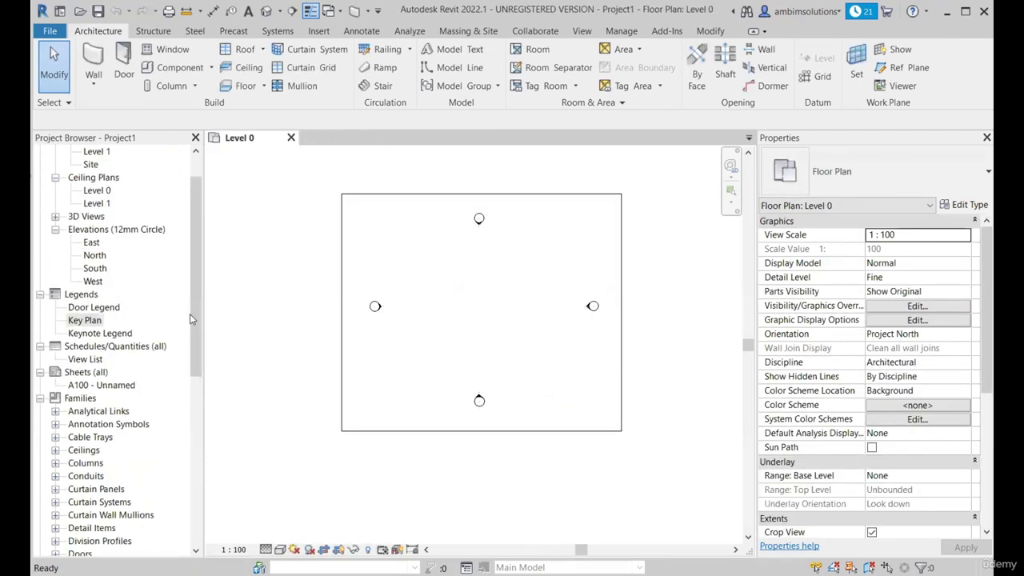
left_click(94, 60)
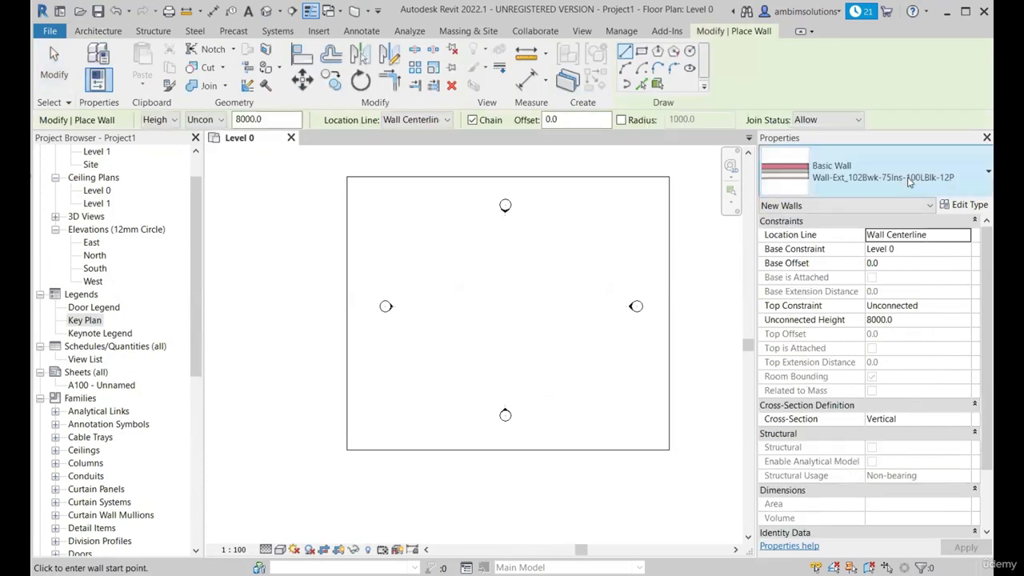
left_click(909, 181)
scroll(863, 400, "down", 3)
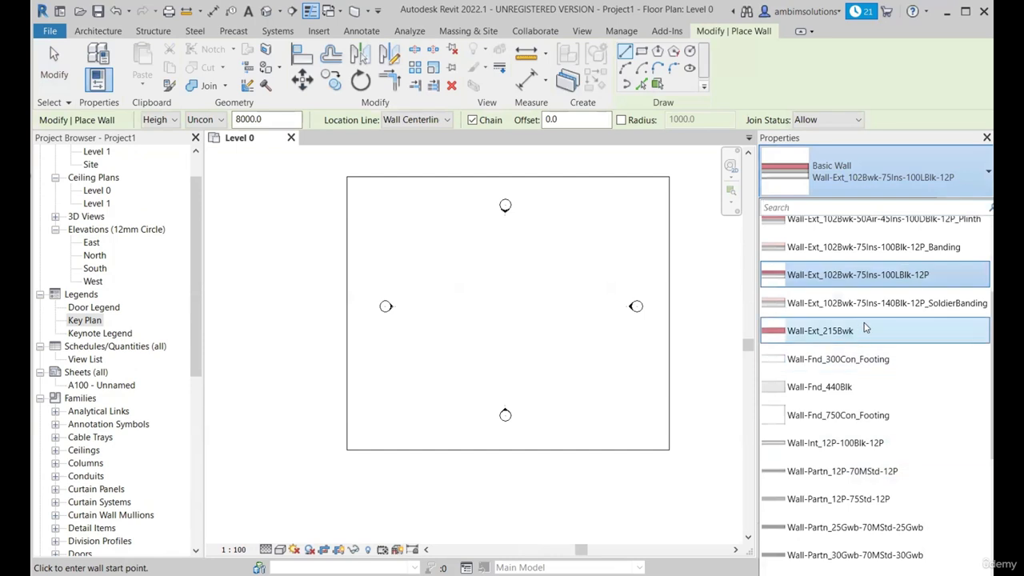
scroll(839, 420, "down", 4)
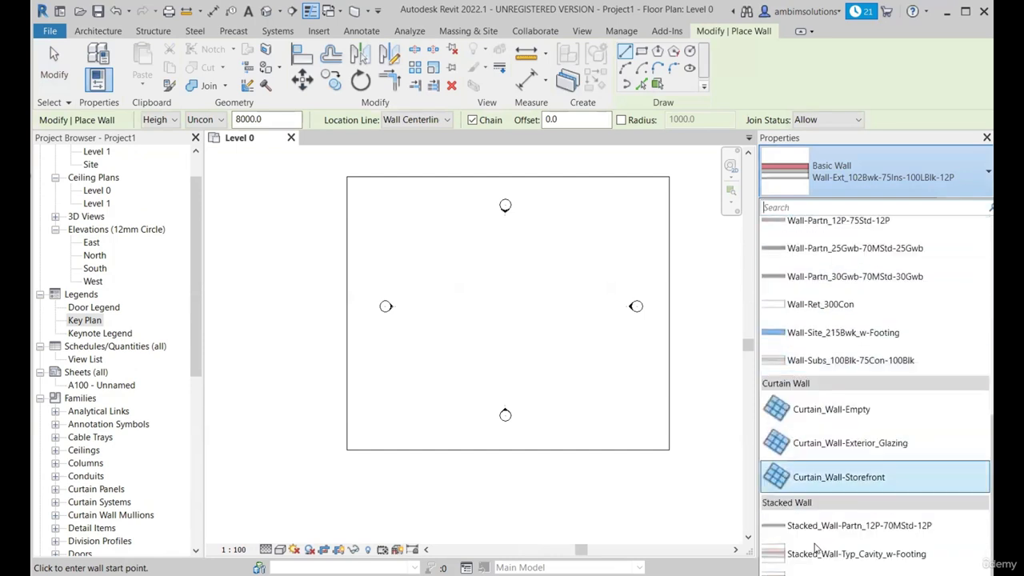
scroll(824, 400, "up", 5)
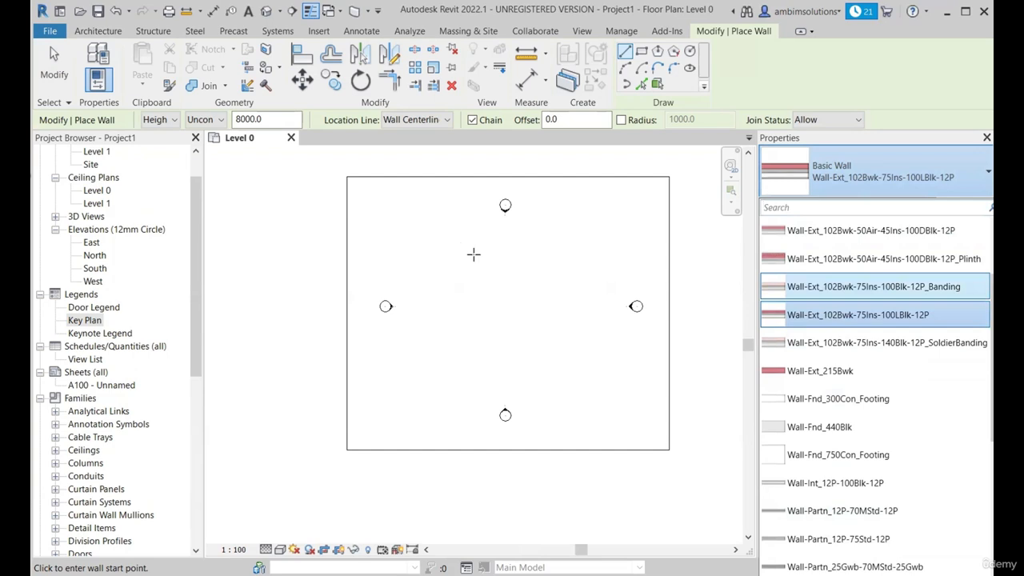
key("Escape")
key("Escape")
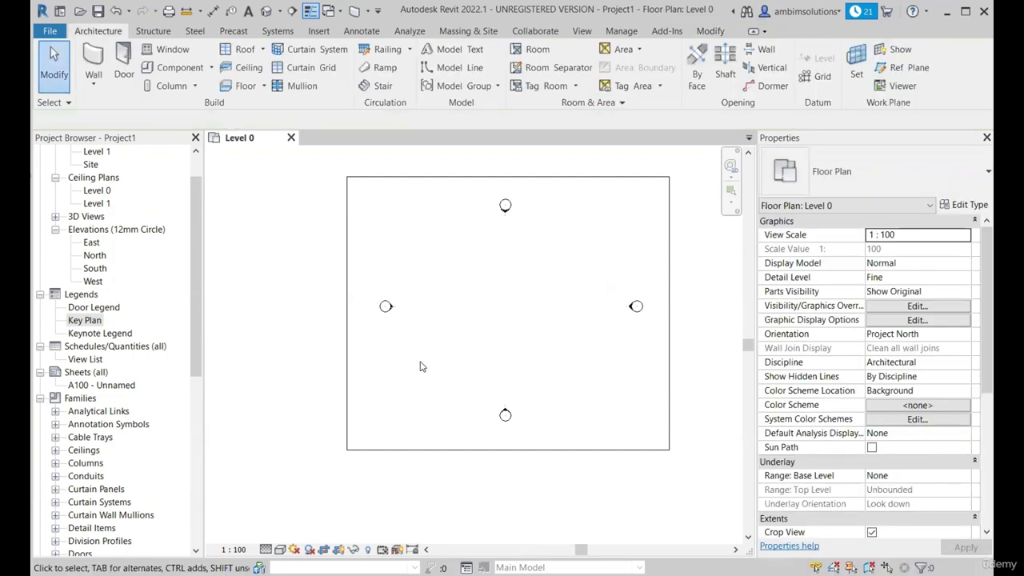
- Open the North elevation view to inspect Level 0 and Level 1
scroll(102, 204, "up", 3)
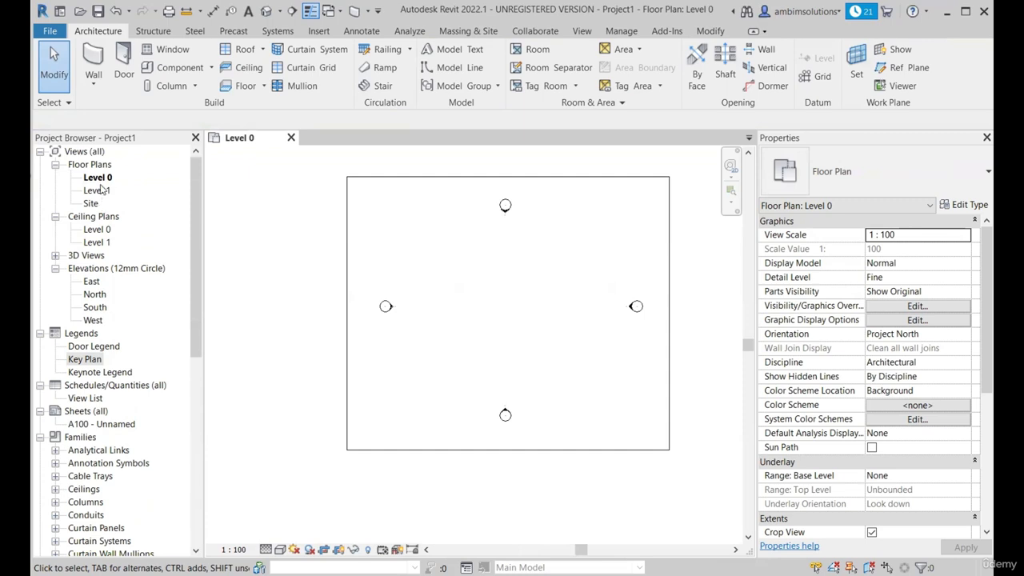
double_click(94, 294)
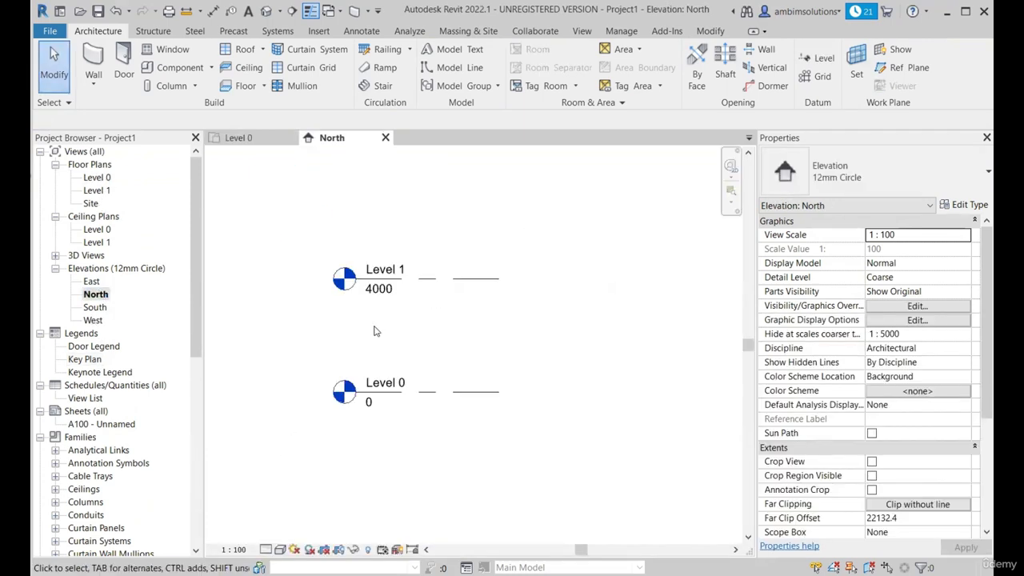
scroll(373, 296, "up", 1)
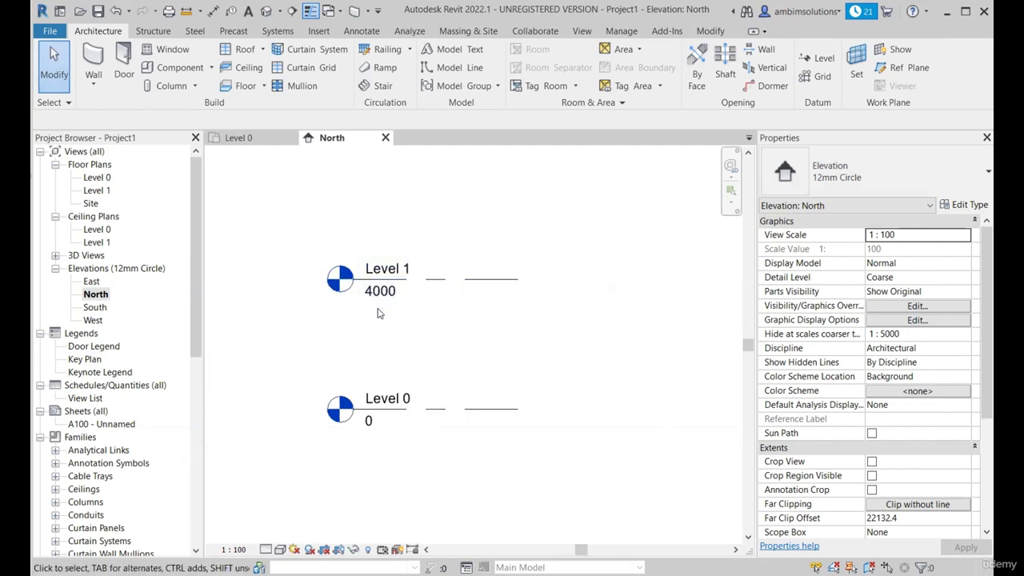
scroll(410, 376, "down", 1)
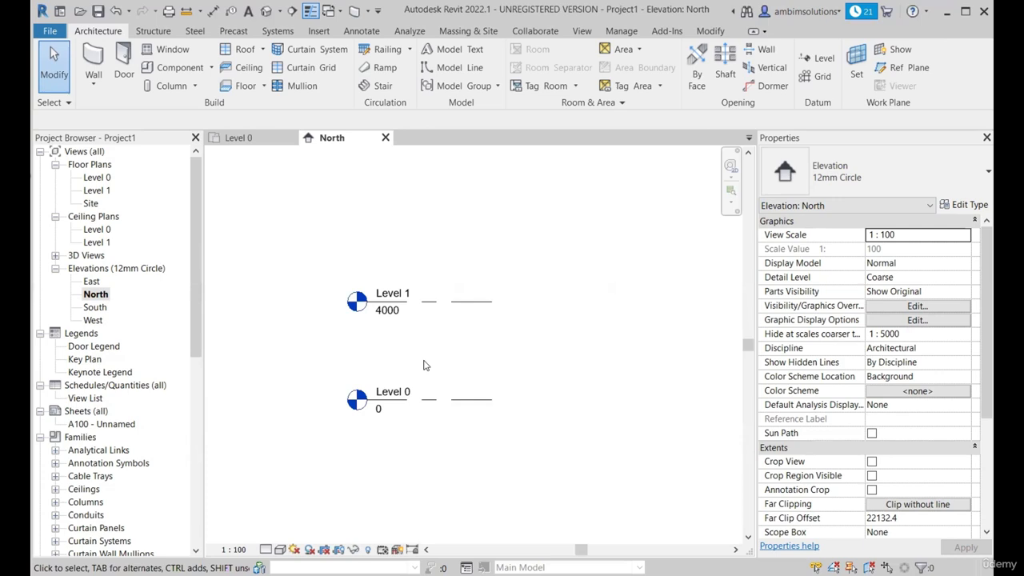
scroll(414, 389, "down", 2)
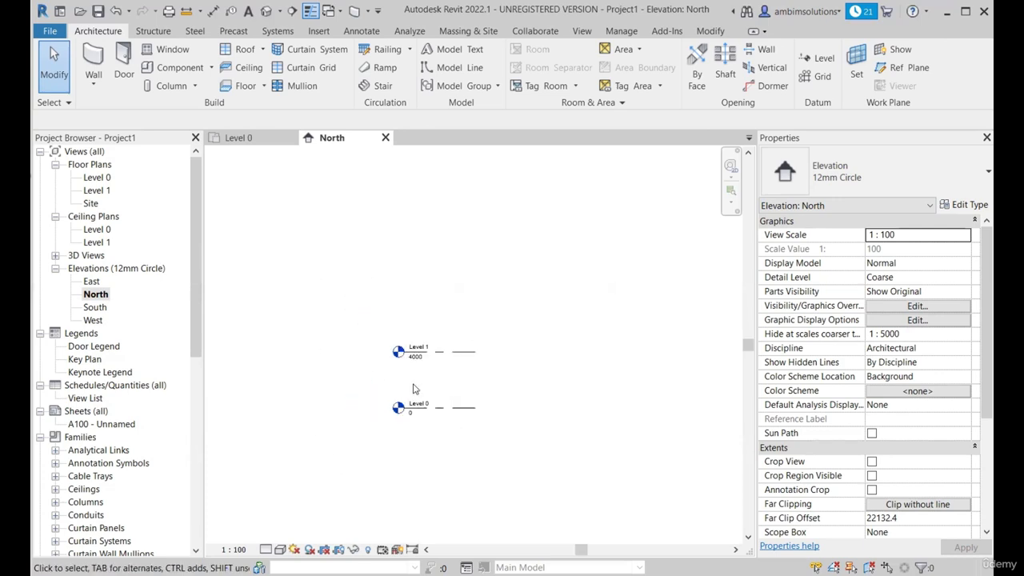
scroll(448, 439, "down", 1)
scroll(450, 429, "up", 3)
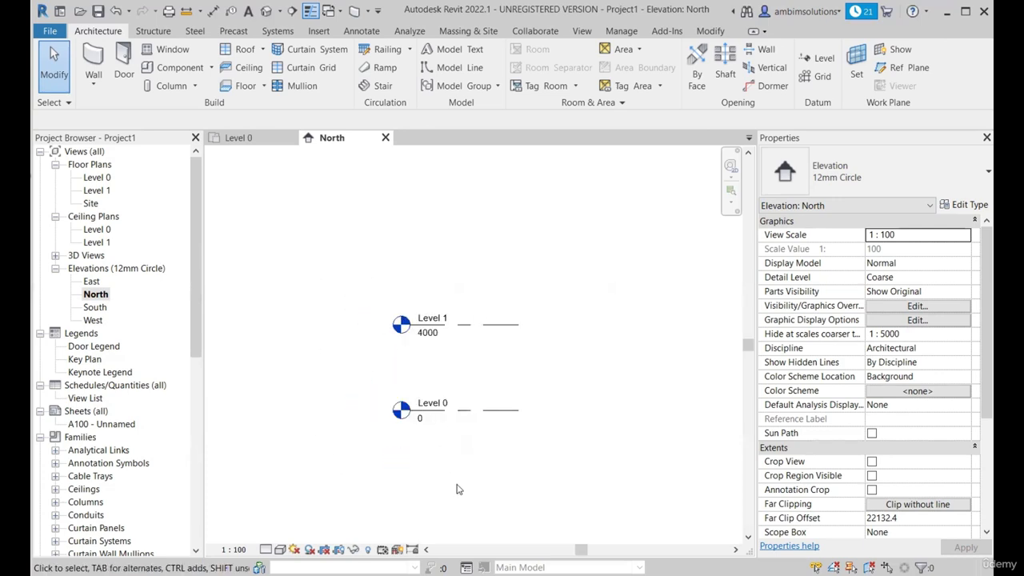
scroll(400, 340, "down", 1)
scroll(413, 393, "down", 1)
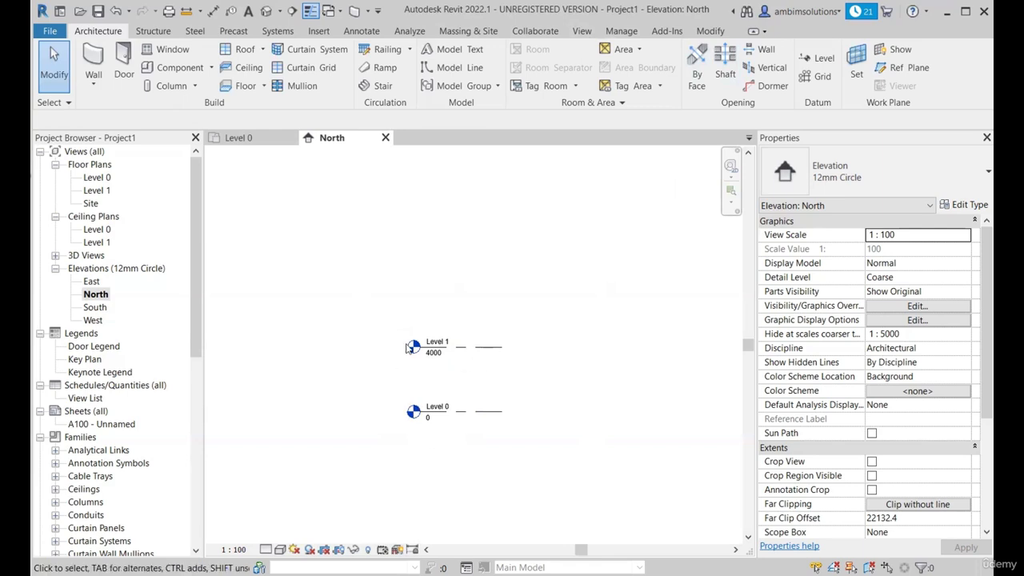
middle_click_drag(487, 358, 459, 363)
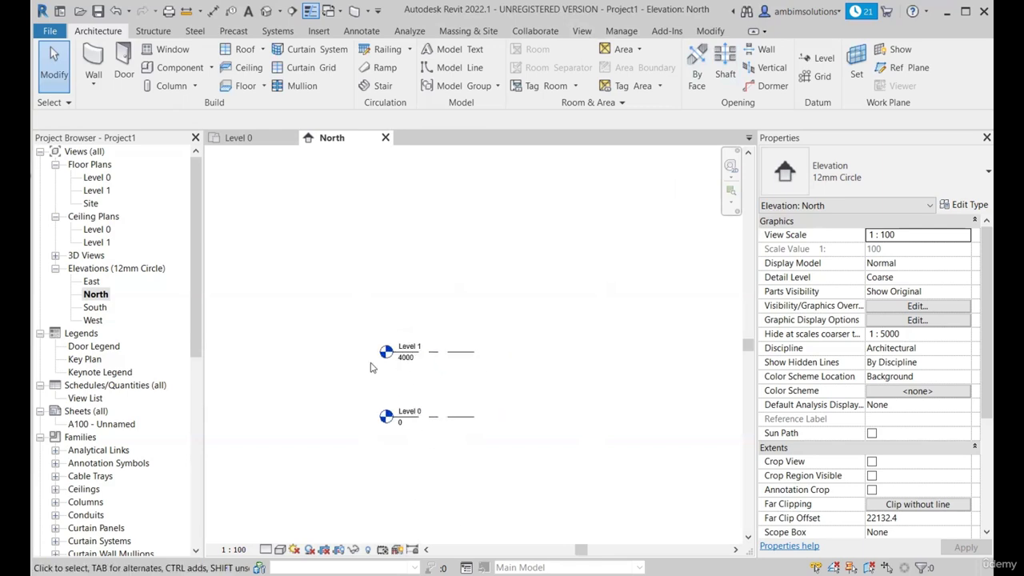
scroll(415, 369, "up", 2)
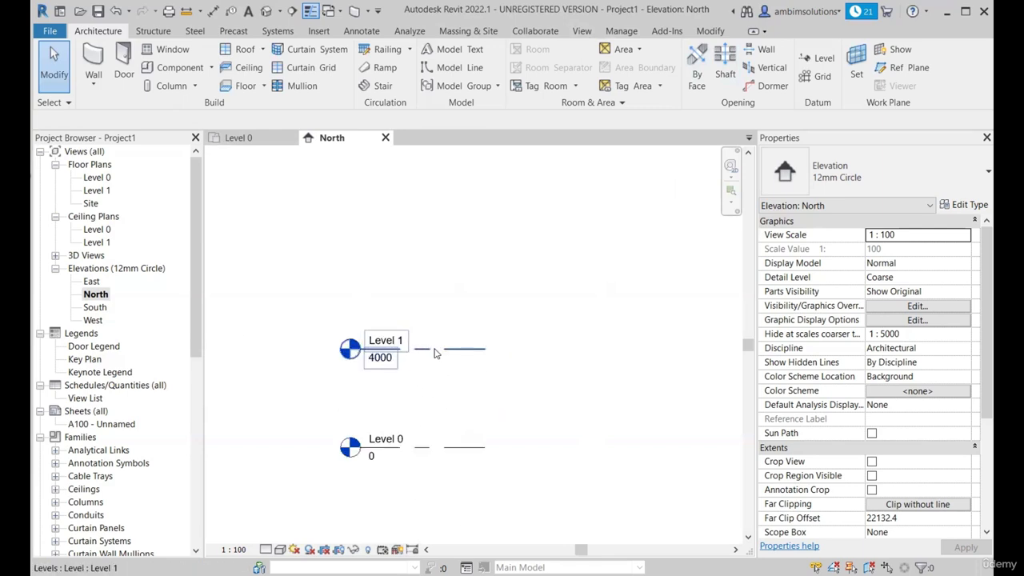
- Set the elevation of Level 1 to 3000
left_click(436, 345)
scroll(424, 419, "up", 2)
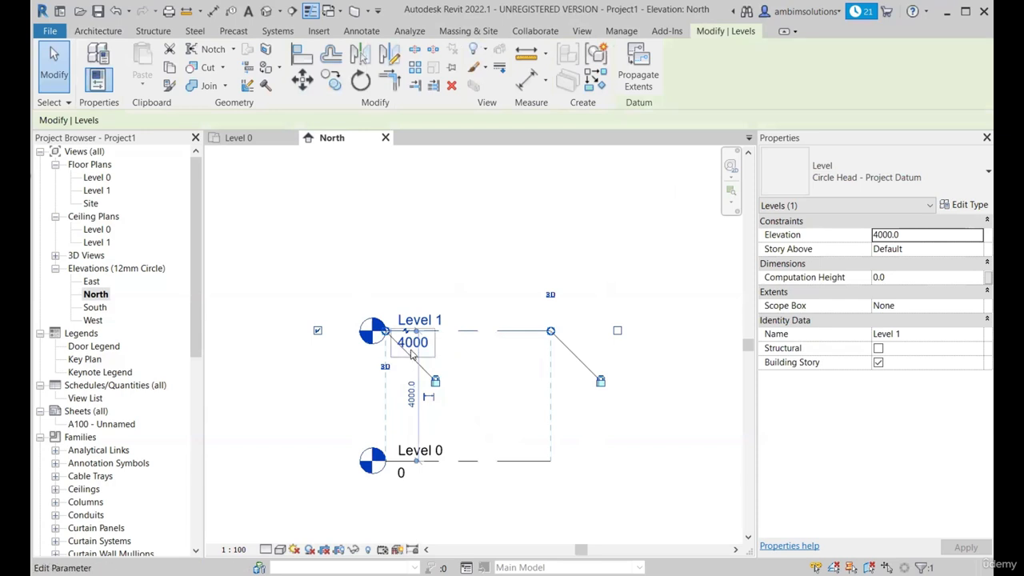
left_click(927, 234)
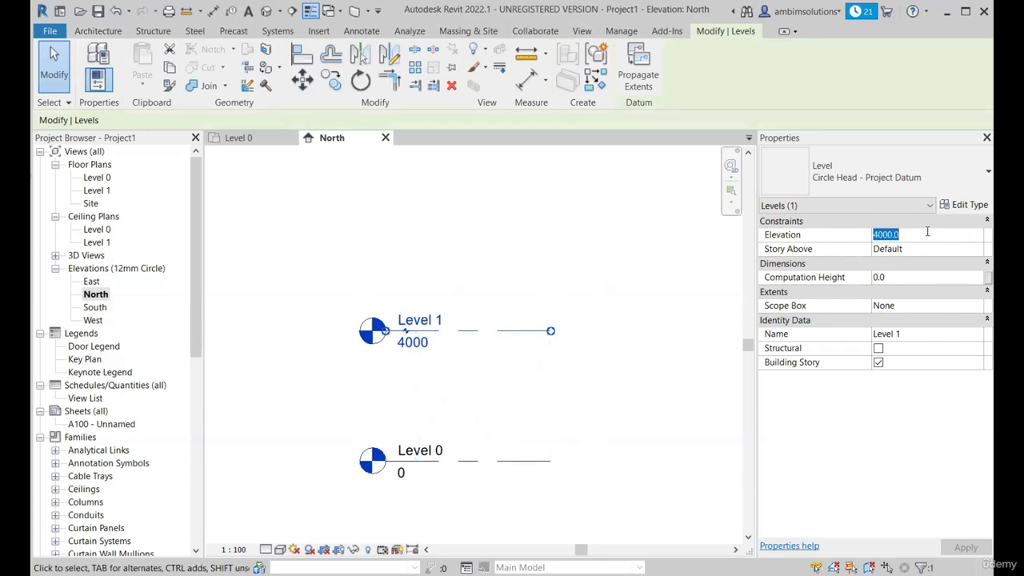
type("300")
key("Return")
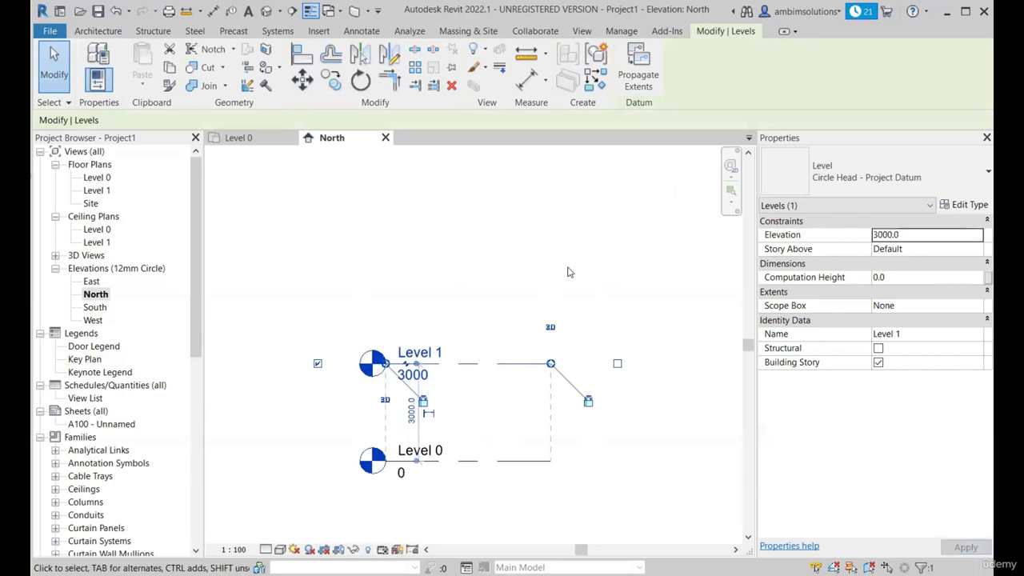
- Lengthen the aligned Level 1 and Level 0 lines by extending their end without level heads to roughly double length
scroll(431, 300, "down", 1)
left_click(437, 291)
scroll(471, 345, "up", 3)
left_click(507, 343)
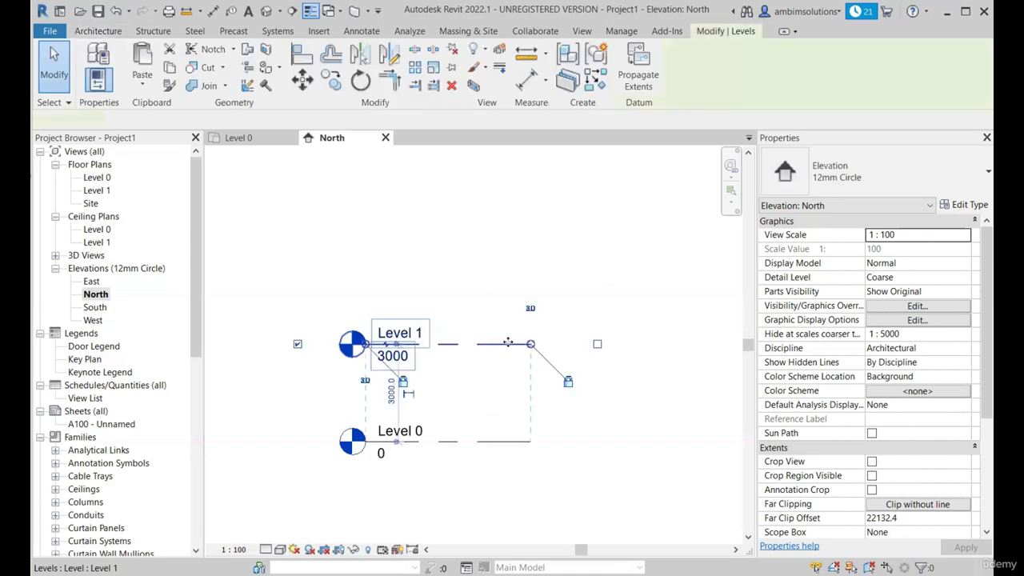
left_click_drag(530, 344, 690, 344)
left_click(543, 358)
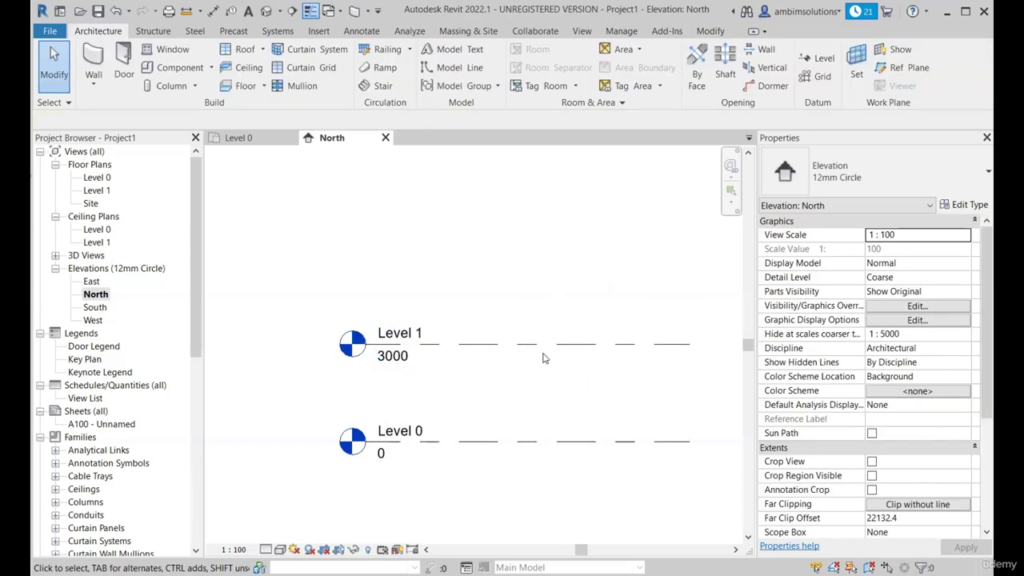
- Draw a new level 2500 above Level 1, aligned with both ends of the existing level lines
key("l")
key("l")
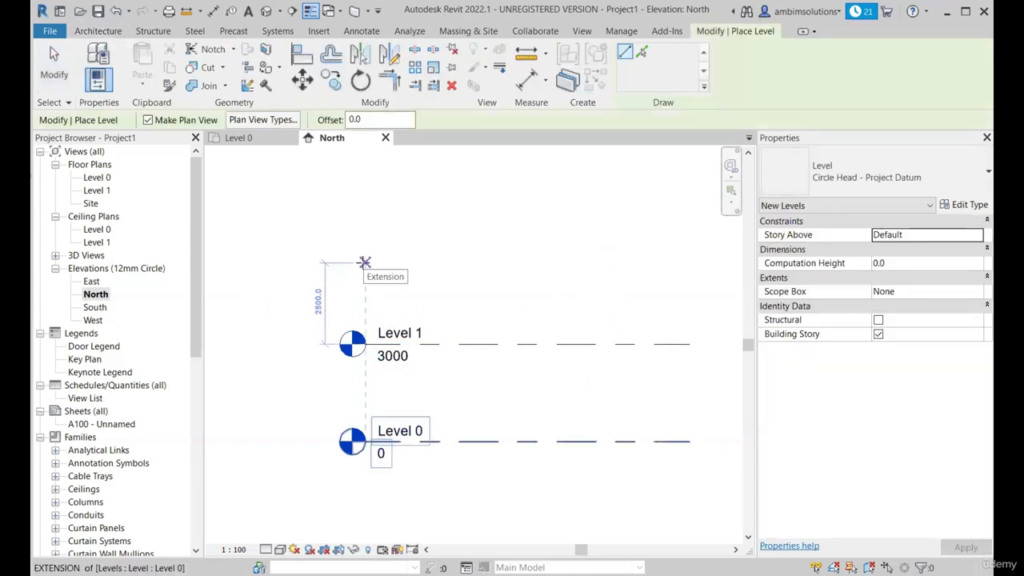
left_click(364, 263)
left_click(688, 264)
scroll(474, 279, "down", 1)
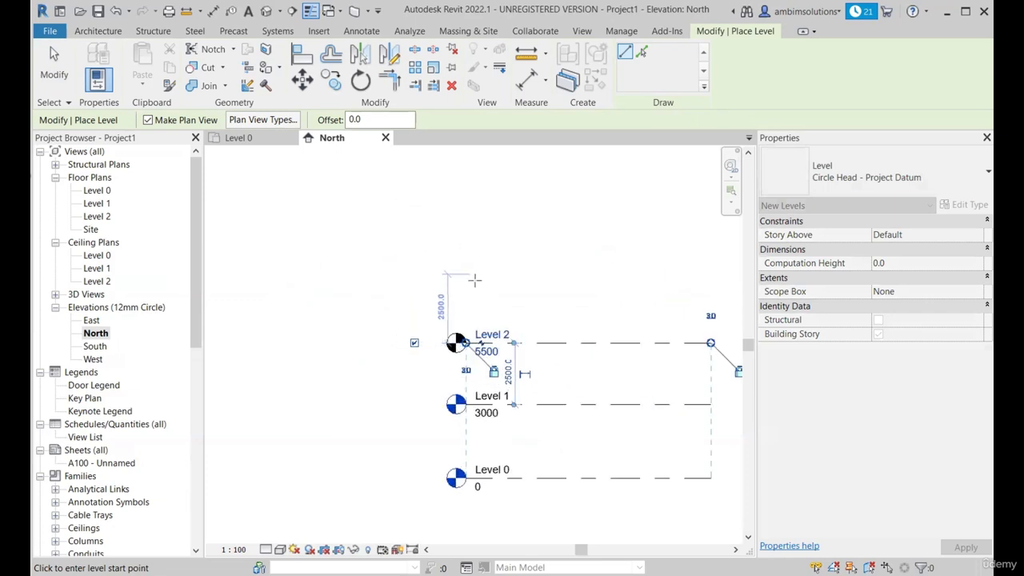
- Draw three more levels above Level 2 at elevations 8000, 10700 and 13200, aligned with both ends of the existing level lines
left_click(470, 281)
left_click(710, 281)
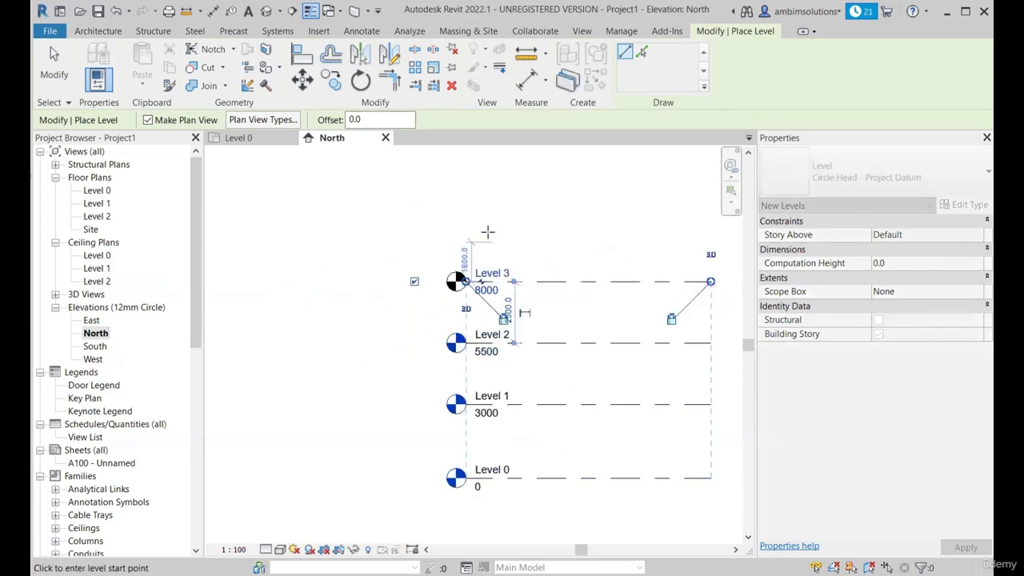
left_click(467, 215)
scroll(464, 233, "down", 4)
left_click(606, 223)
scroll(400, 167, "up", 3)
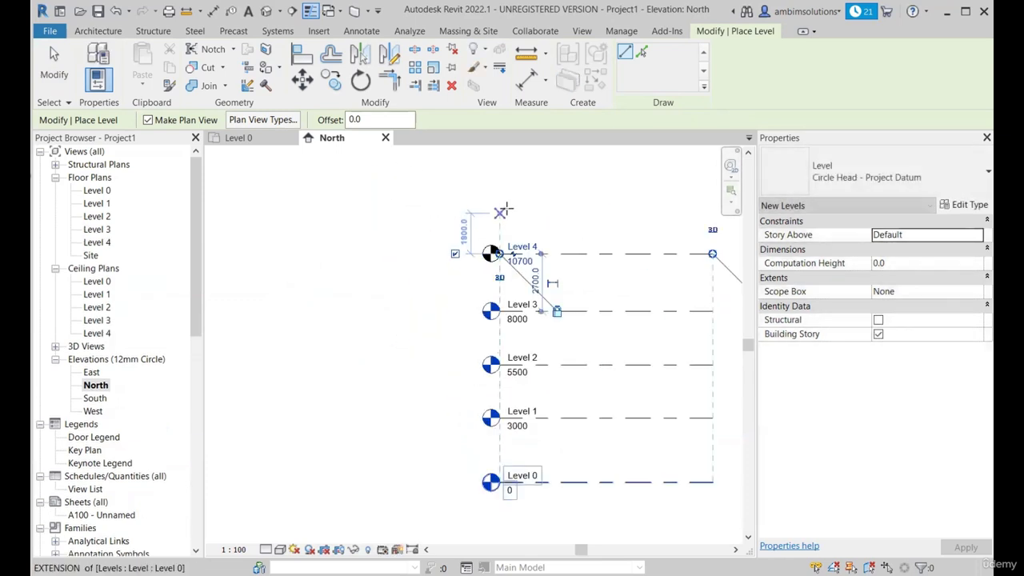
left_click(497, 200)
scroll(448, 204, "down", 2)
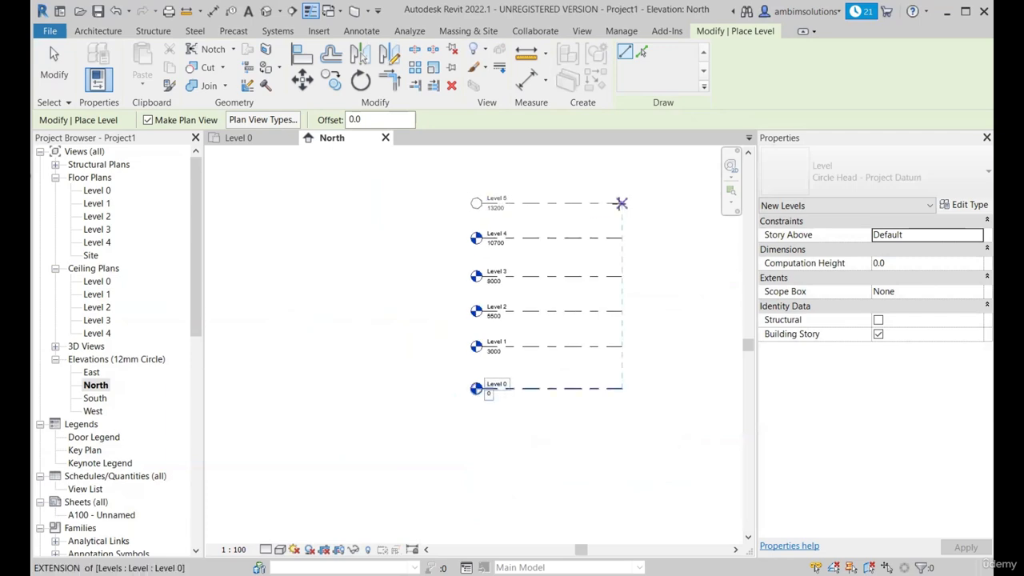
left_click(621, 203)
key("Escape")
key("Escape")
- Set the elevation of Level 2 to 6000
scroll(505, 352, "up", 2)
left_click(506, 324)
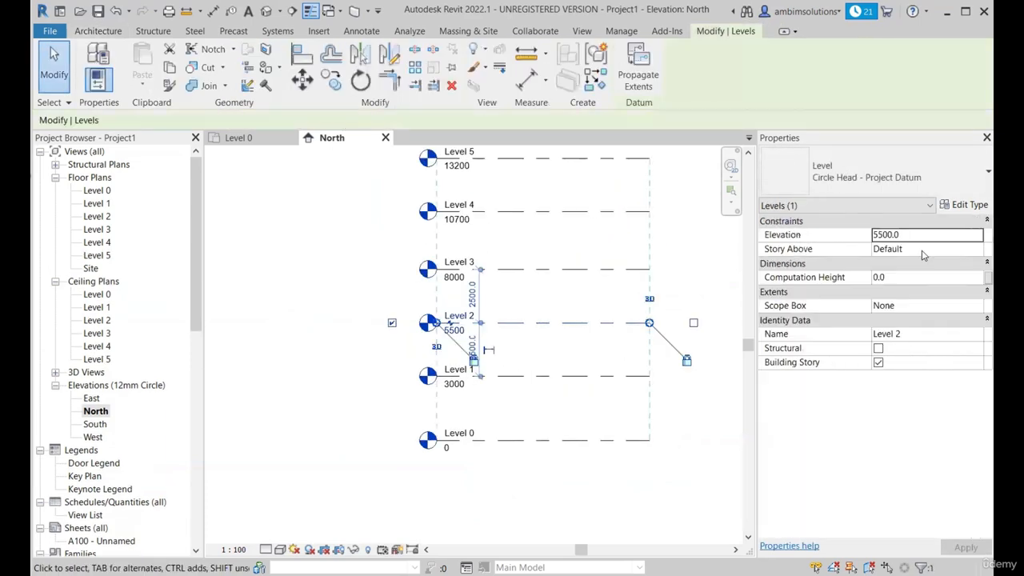
double_click(925, 234)
type("60")
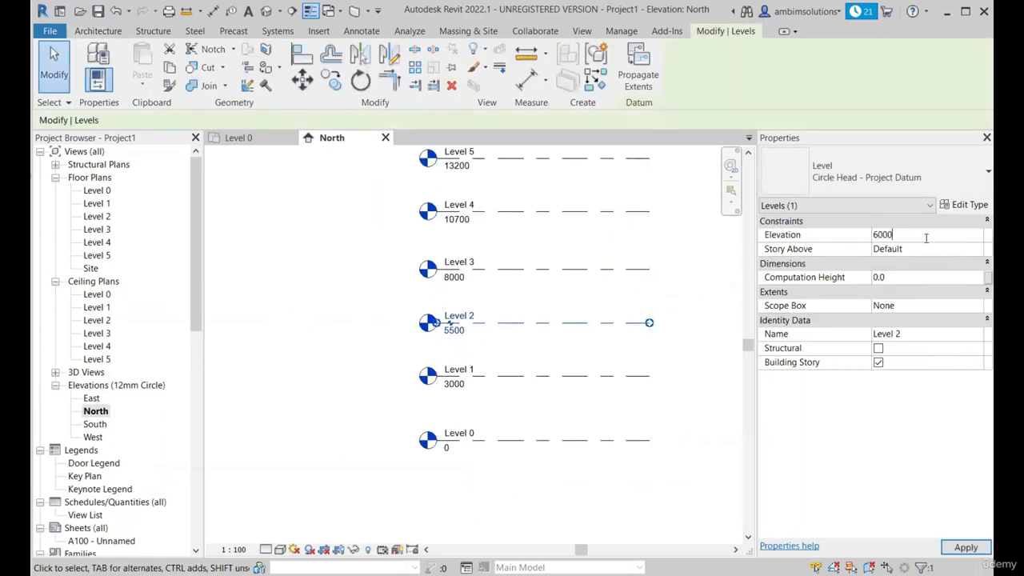
type("00")
key("Return")
- Set the elevation of Level 3 to 9000
left_click(525, 270)
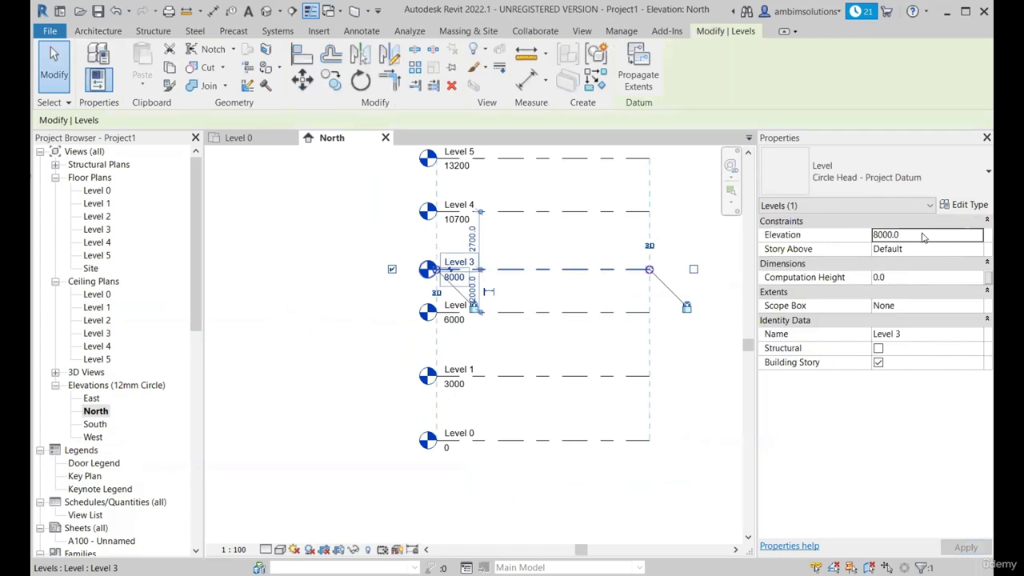
double_click(924, 234)
type("9000")
key("Return")
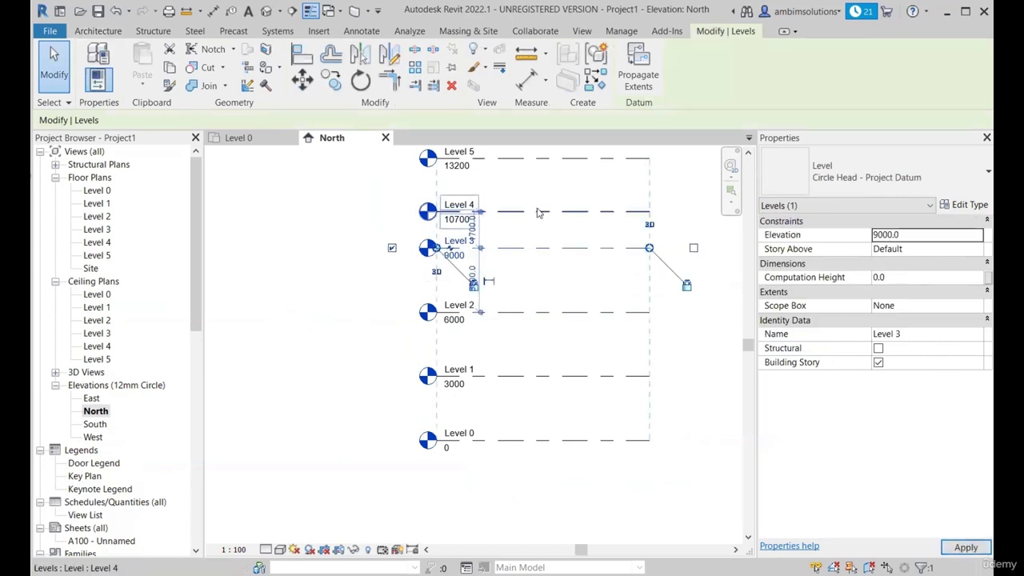
- Set the elevation of Level 4 to 12000
left_click(525, 211)
double_click(952, 234)
type("1200")
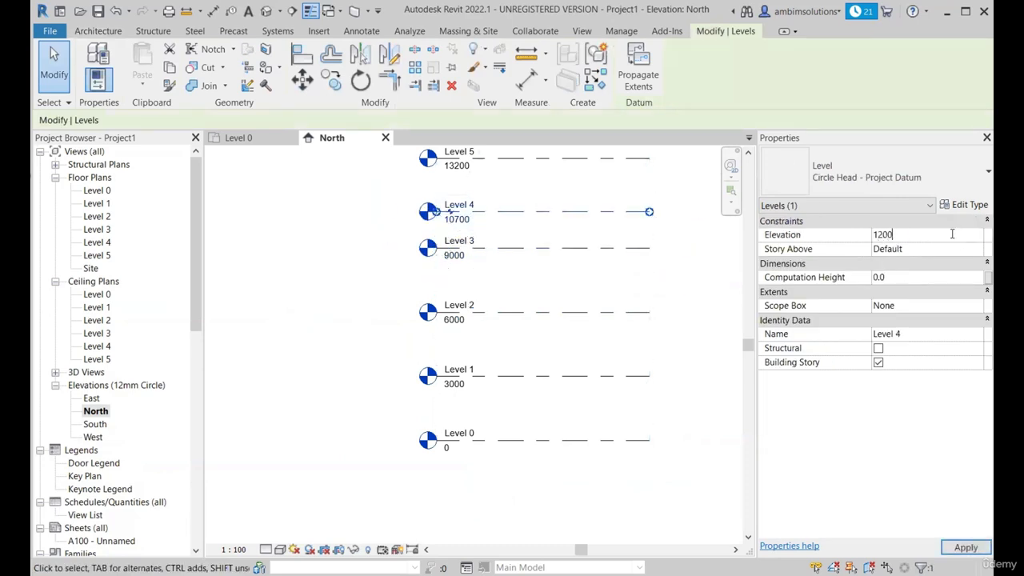
type("0")
key("Return")
- Set the elevation of Level 5 to 15000 and clear the selection
left_click(560, 157)
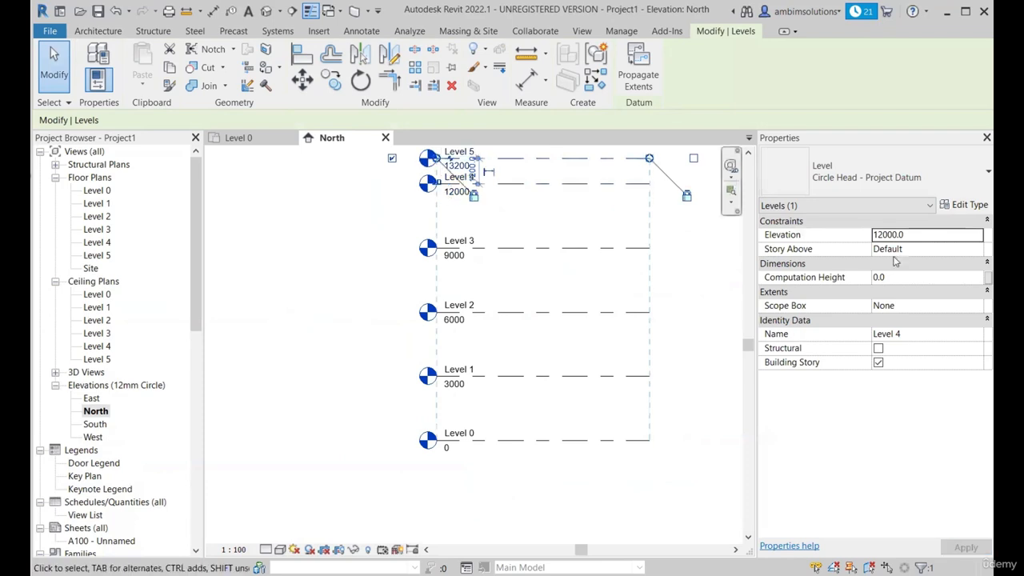
double_click(911, 234)
type("150")
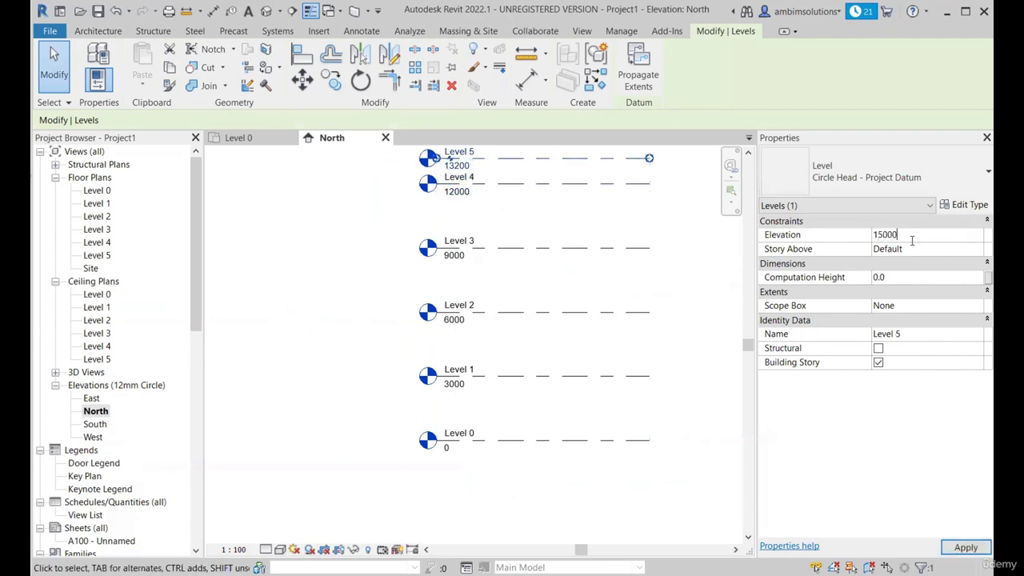
key("Return")
left_click(491, 506)
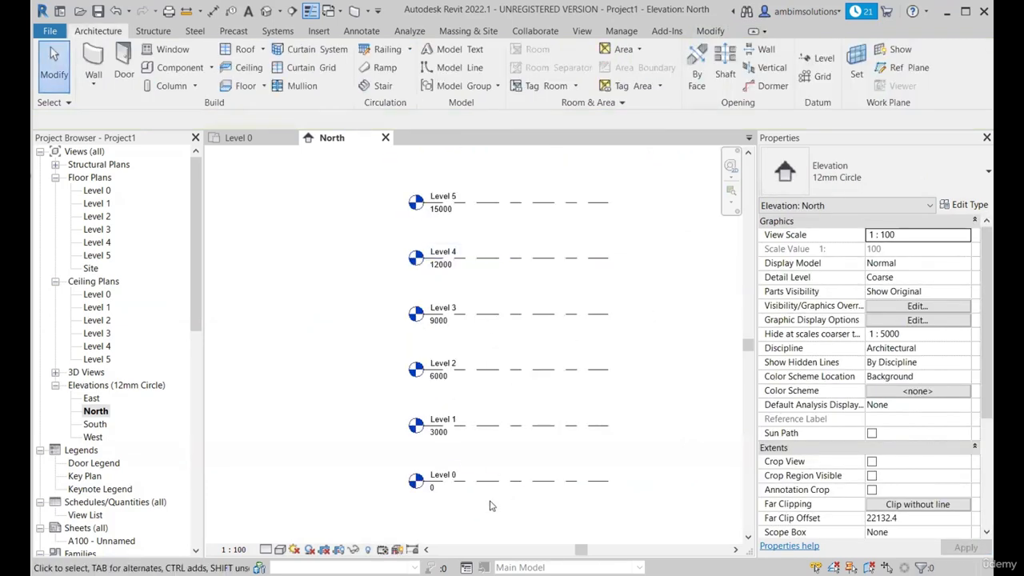
scroll(483, 393, "down", 2)
scroll(485, 442, "up", 3)
scroll(481, 462, "down", 1)
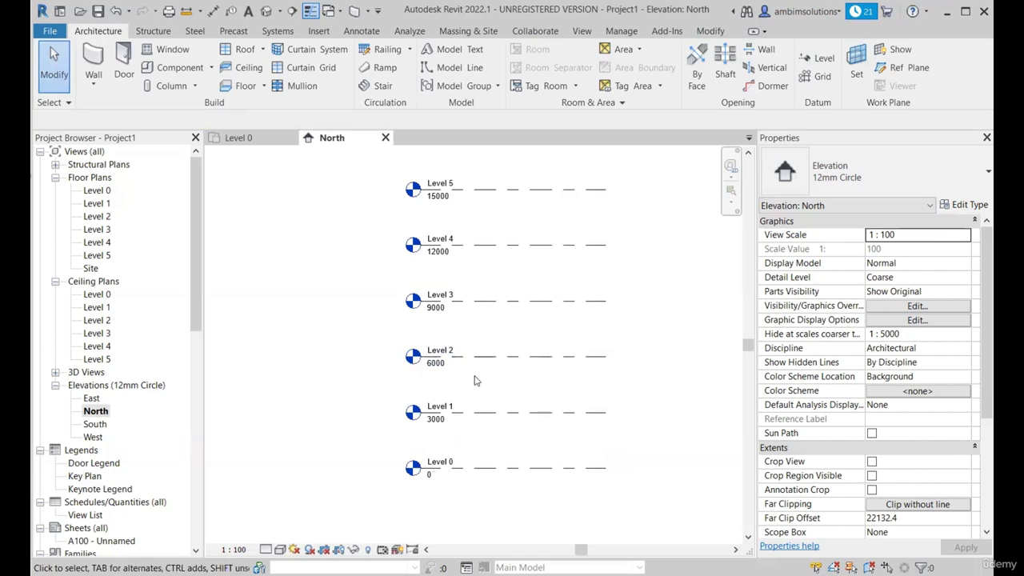
scroll(461, 349, "down", 2)
scroll(507, 317, "up", 2)
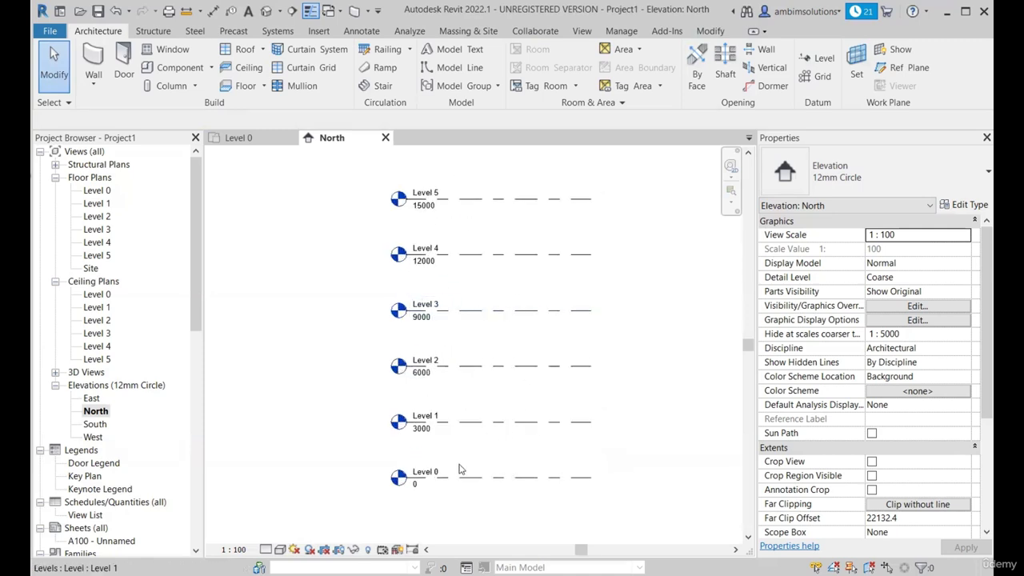
scroll(423, 312, "down", 1)
- Switch to the Level 0 floor plan and turn off both its crop region visibility and view cropping
left_click(239, 138)
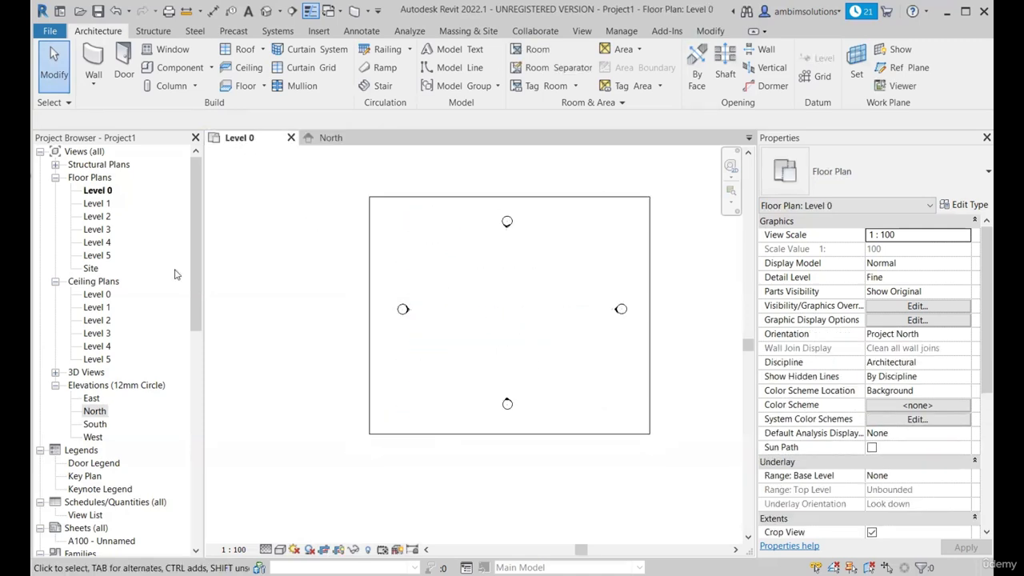
scroll(868, 320, "down", 3)
left_click(878, 420)
left_click(873, 432)
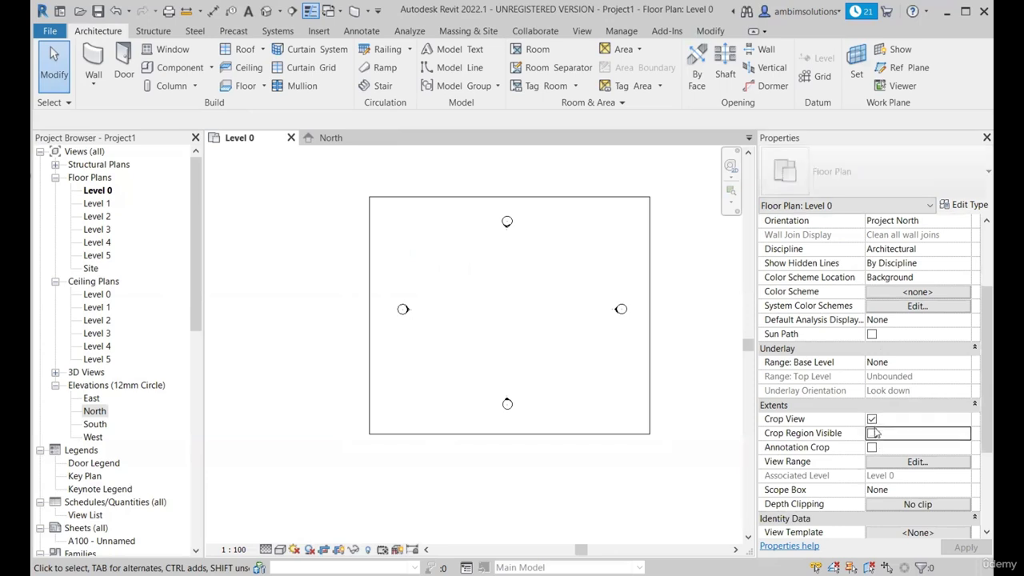
left_click(872, 419)
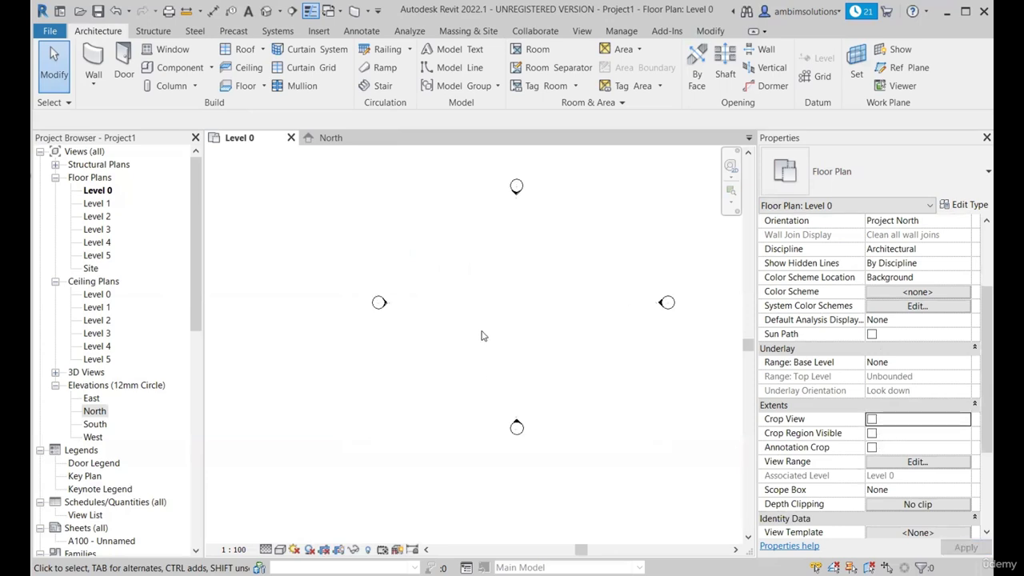
- Draw vertical grid line 1 from top to bottom, between the west elevation marker and the north and south markers
left_click(820, 78)
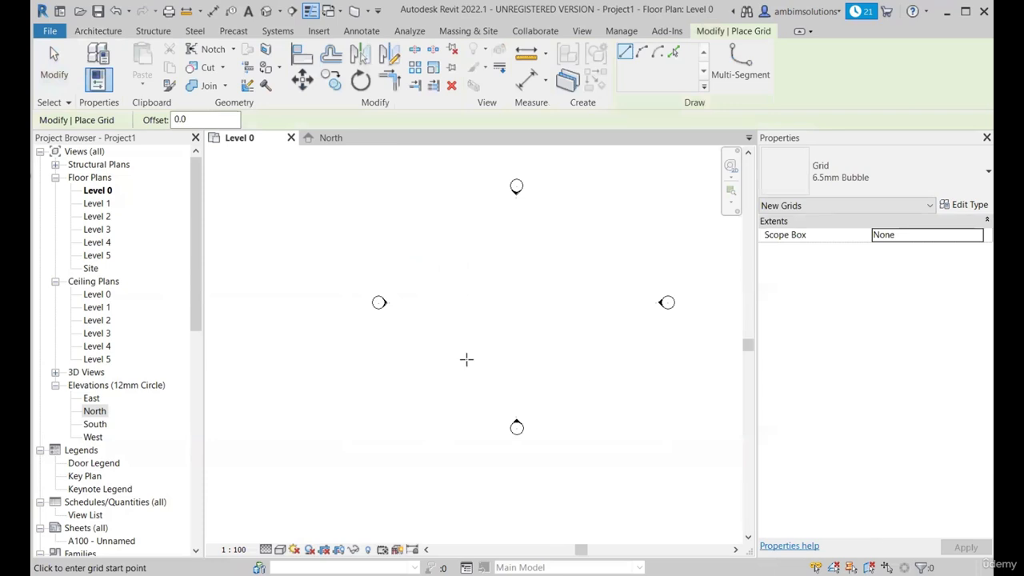
scroll(453, 238, "up", 2)
left_click(458, 221)
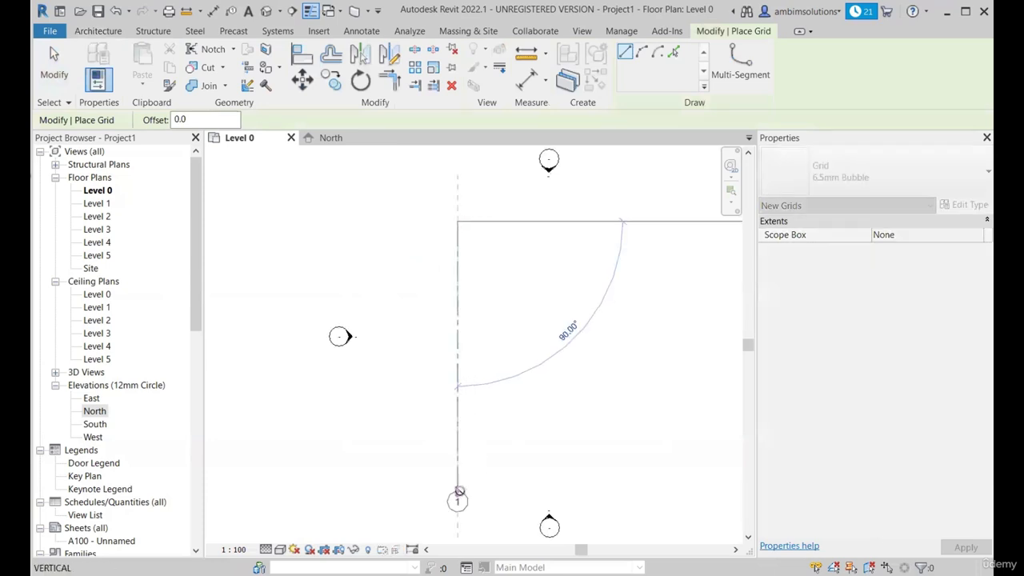
left_click(459, 481)
- Draw grid lines 2 to 5 east of grid 1, aligned with its ends, with the last three spacings about 3400, 3400 and 3500
scroll(461, 480, "up", 2)
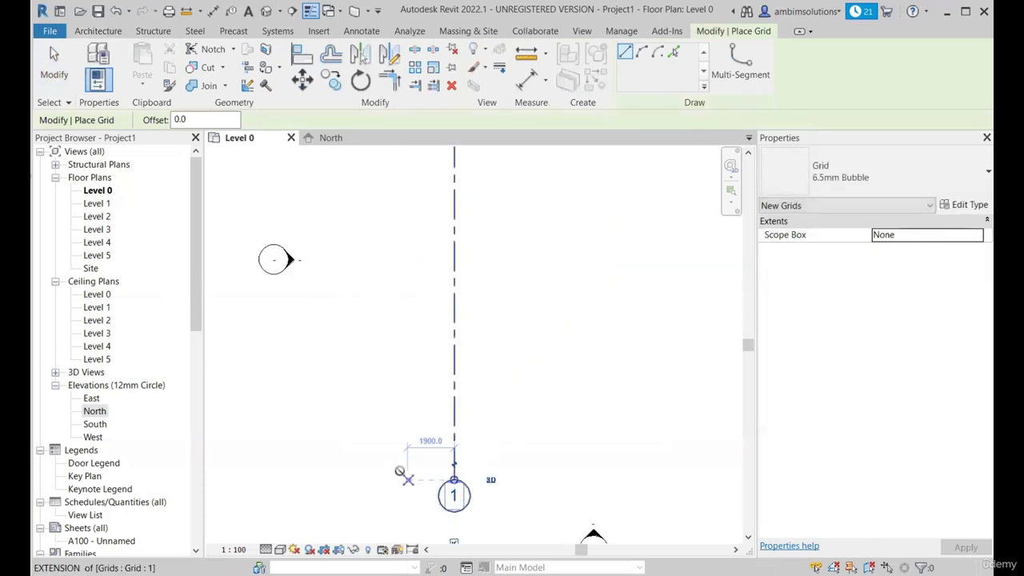
scroll(403, 468, "down", 1)
scroll(453, 496, "down", 2)
scroll(474, 489, "up", 1)
scroll(455, 469, "down", 1)
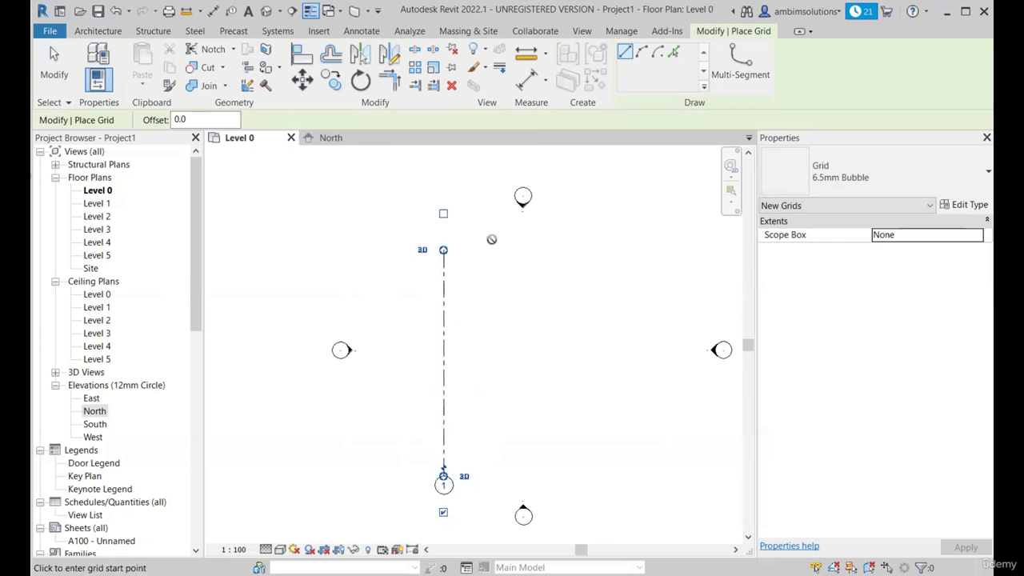
left_click(503, 249)
left_click(503, 475)
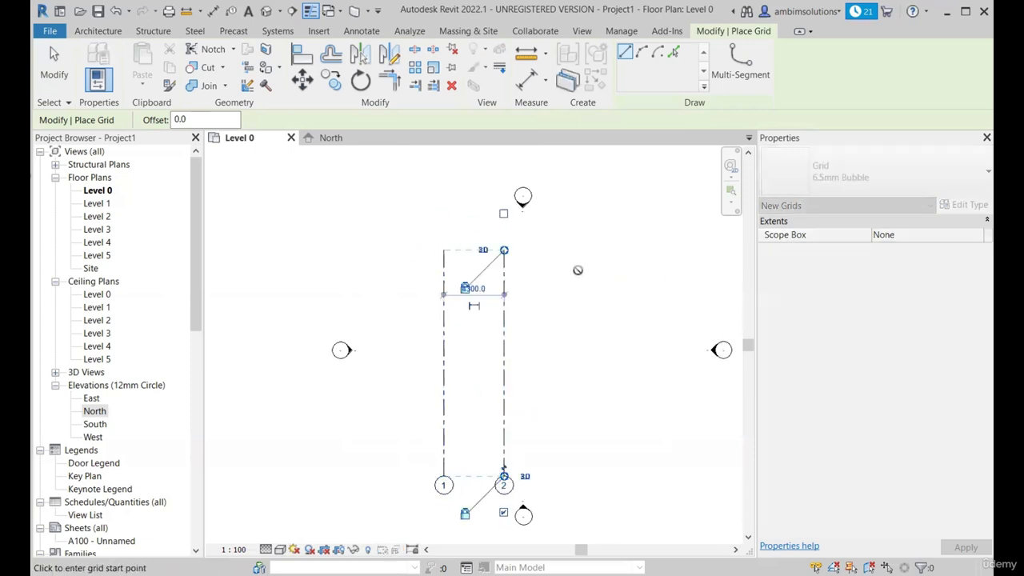
left_click(552, 250)
left_click(551, 475)
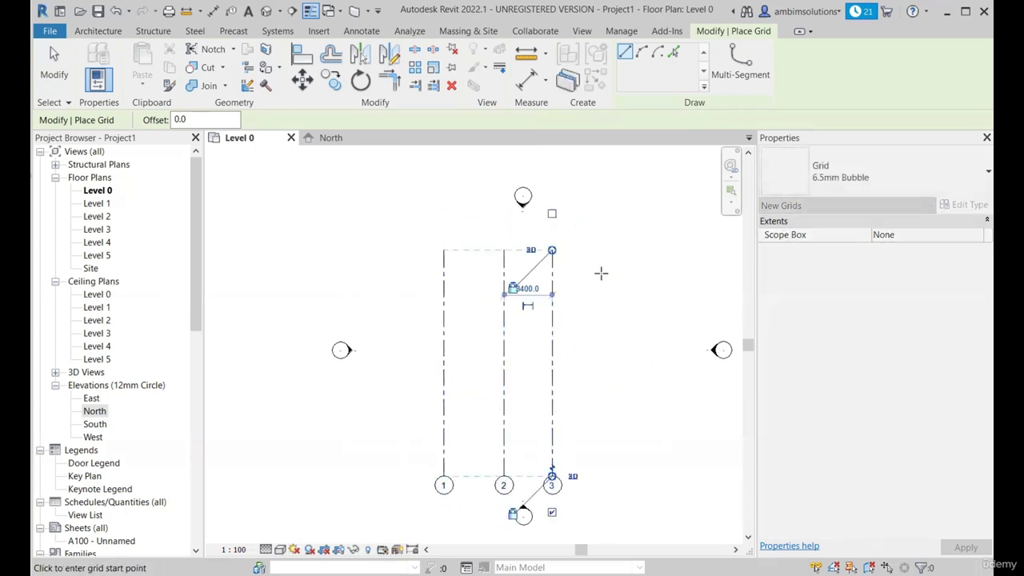
left_click(600, 251)
left_click(600, 476)
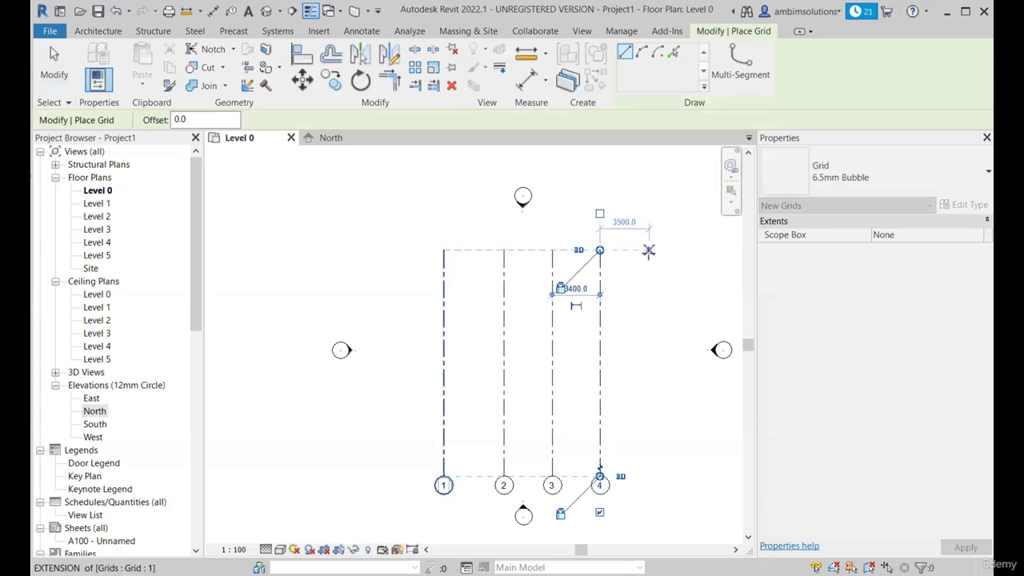
left_click(649, 250)
left_click(648, 476)
- Draw a horizontal grid line across all five vertical grids just above their bubbles and name it A
left_click(393, 450)
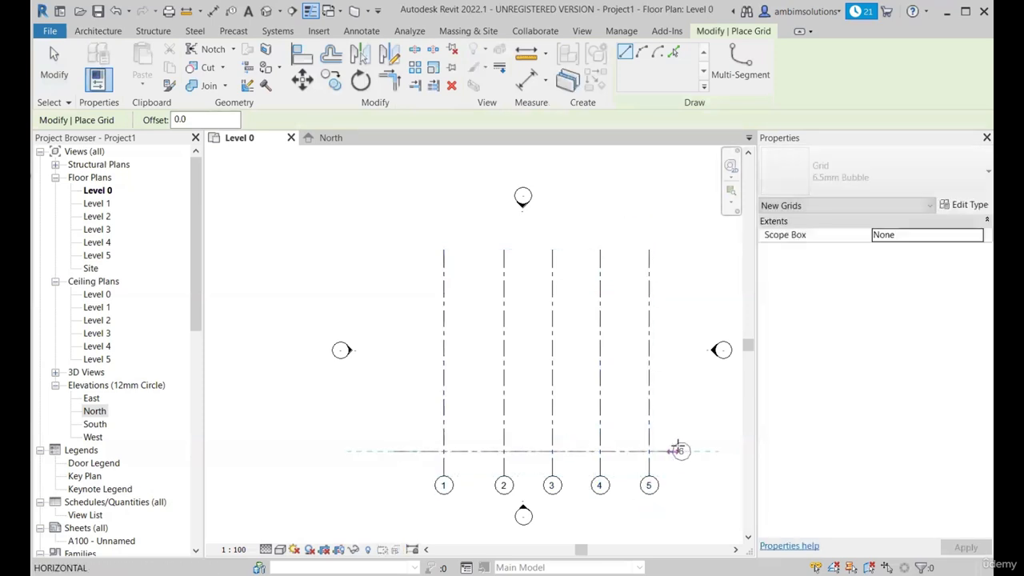
left_click(687, 451)
key("Escape")
key("Escape")
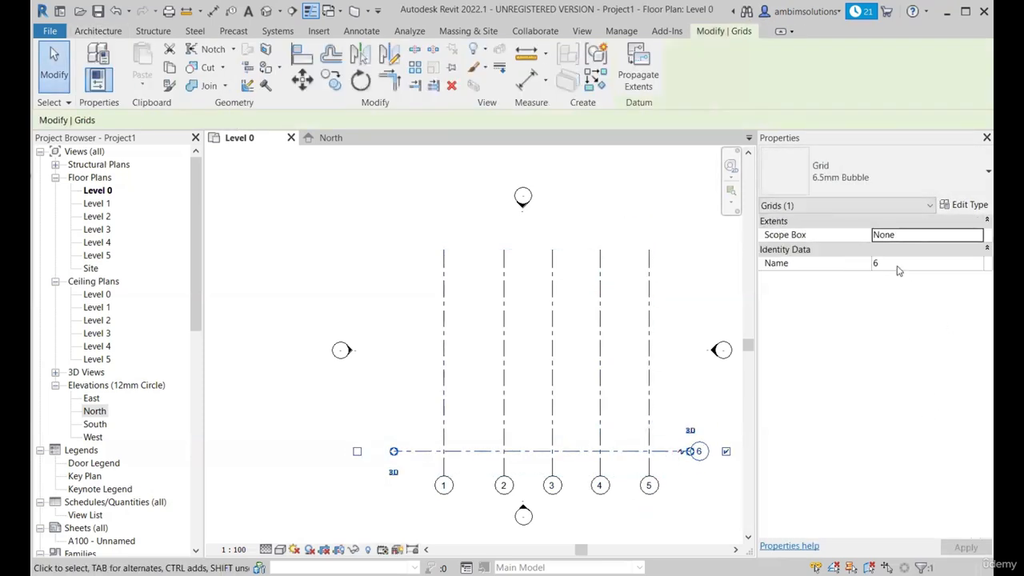
double_click(897, 265)
type("A")
left_click(685, 424)
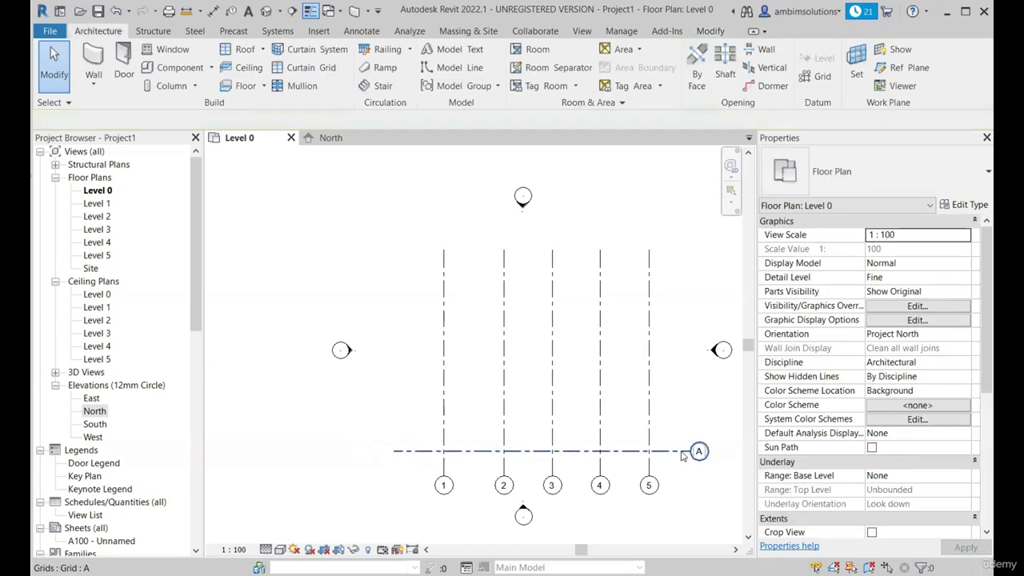
- Copy grid A straight up by about 3900
left_click(682, 451)
key("c")
key("o")
left_click(393, 450)
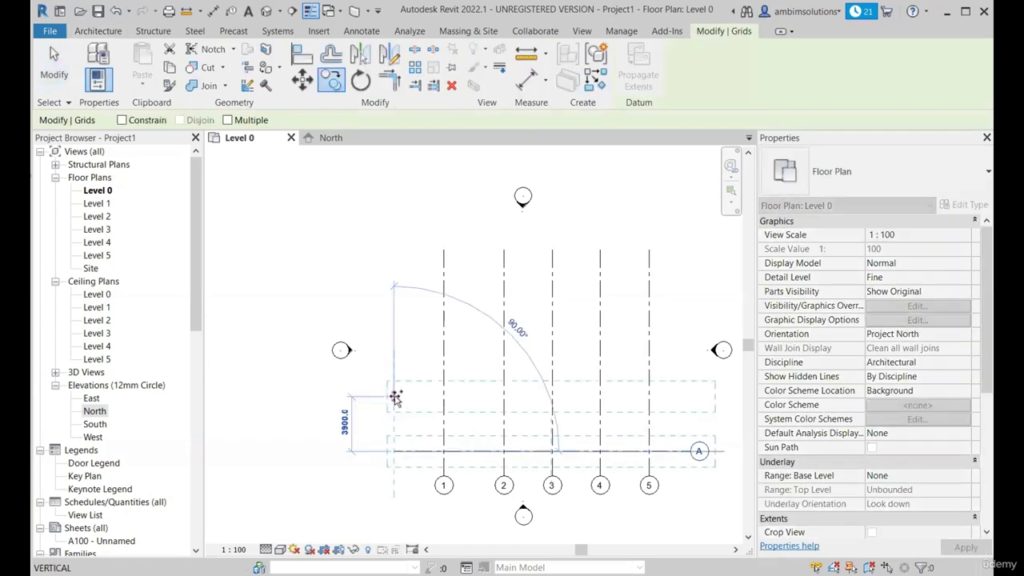
left_click(395, 398)
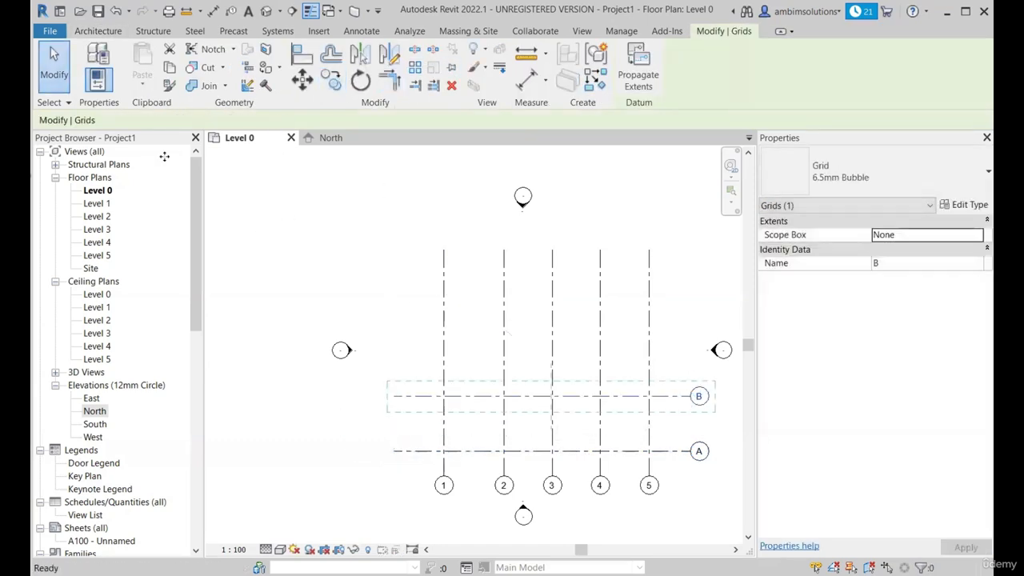
- Make three copies of grid B upward using multiple copy, the first about 4600 above it and the last near the vertical grids' upper ends
key("c")
key("o")
left_click(393, 395)
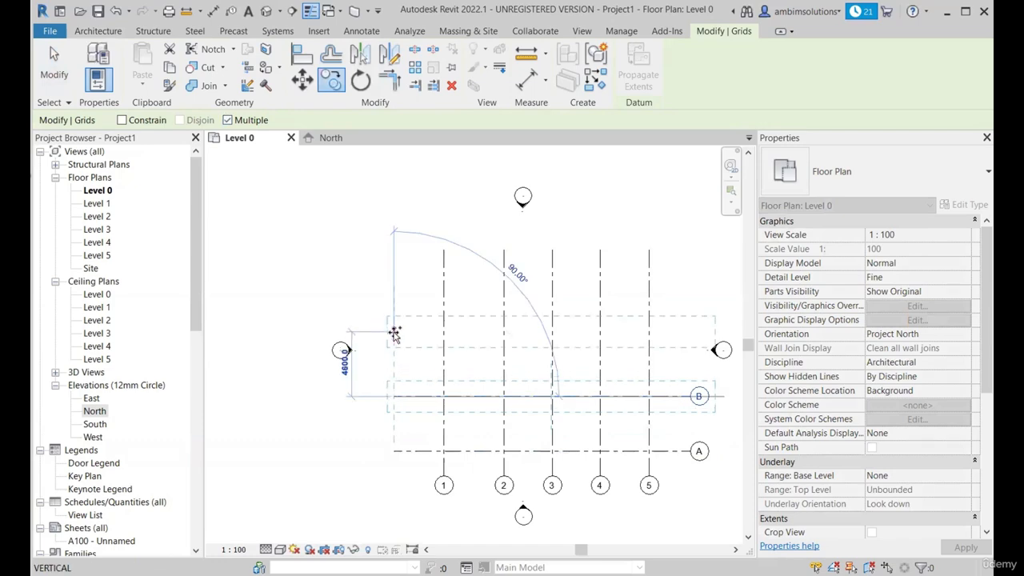
left_click(393, 331)
left_click(400, 247)
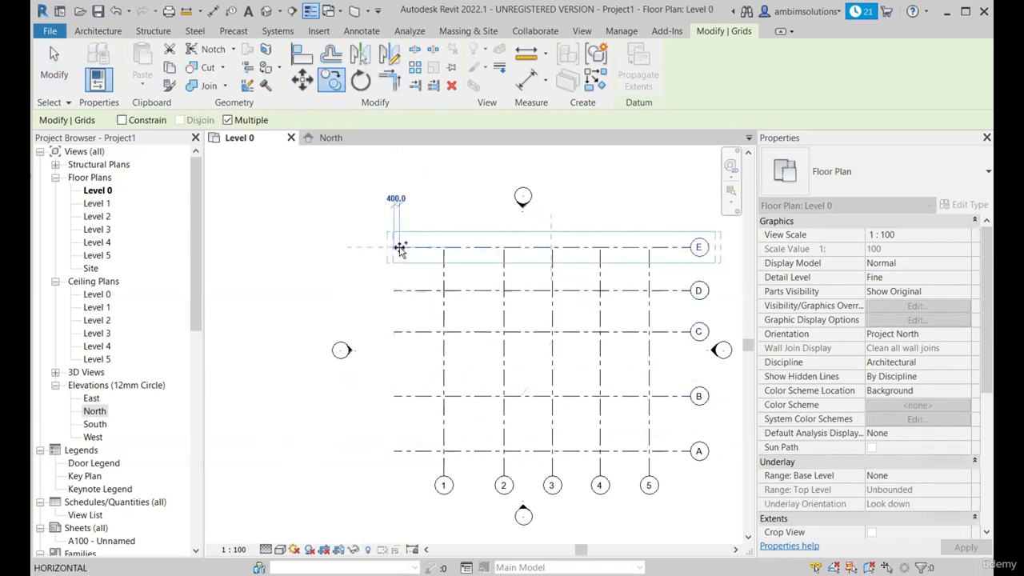
key("Escape")
key("Escape")
- Extend the upper ends of the aligned vertical grid lines a short distance beyond grid E
left_click(443, 478)
key("Escape")
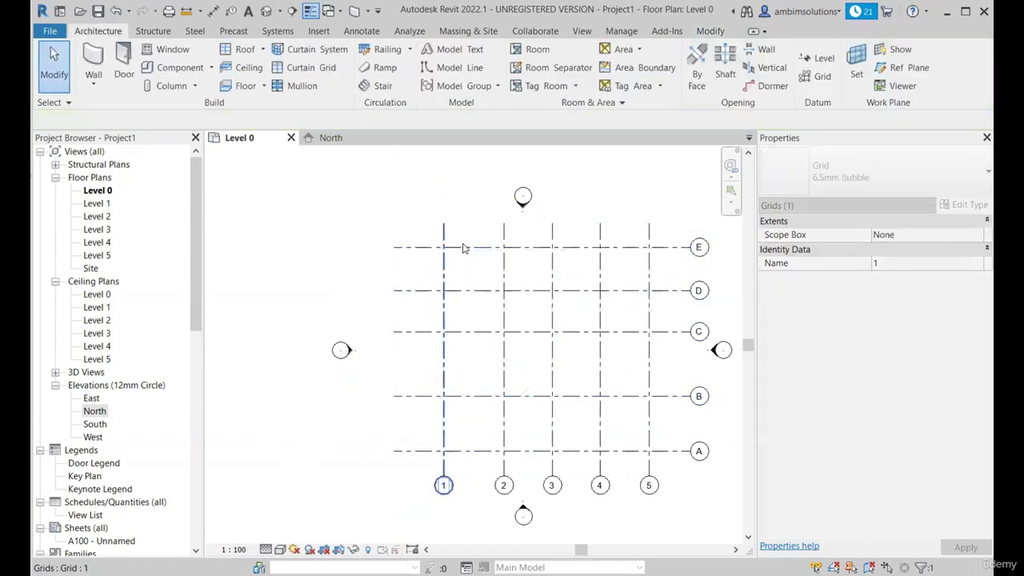
scroll(464, 245, "down", 2)
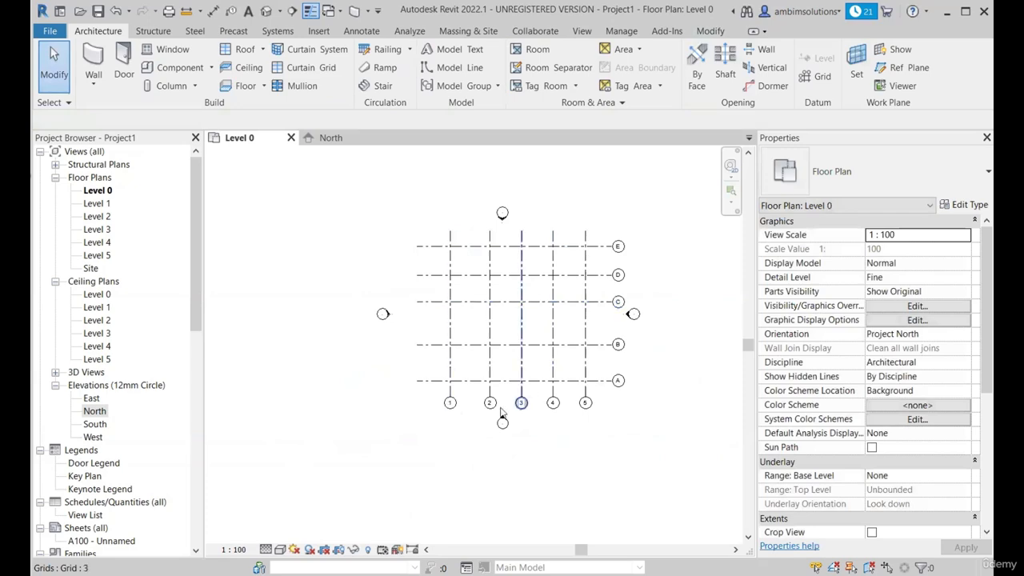
scroll(520, 282, "up", 2)
- In the North elevation, extend the head ends of the aligned level lines outward past grid 5
left_click(330, 138)
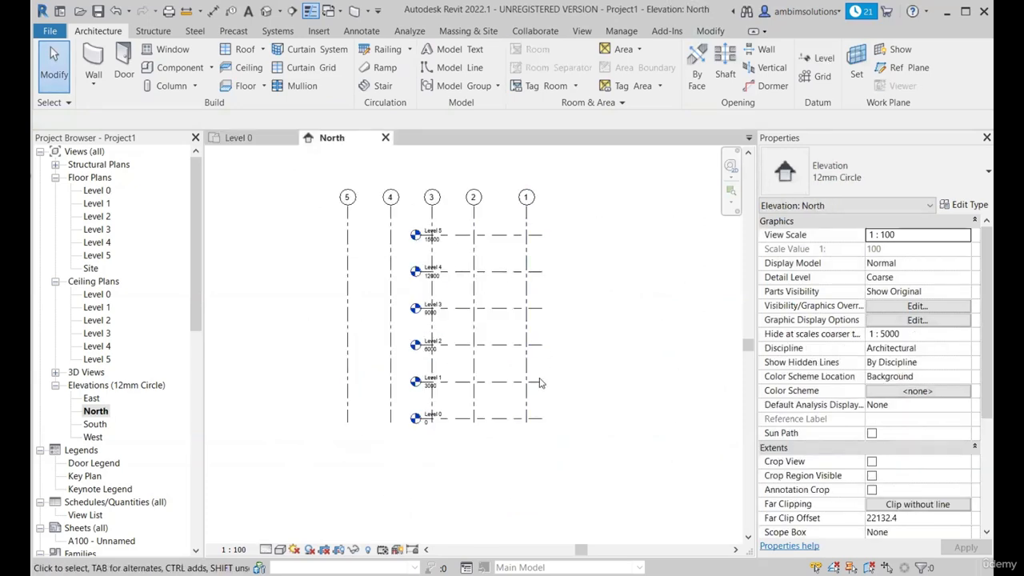
left_click(422, 237)
scroll(420, 236, "up", 2)
left_click_drag(418, 233, 264, 235)
scroll(619, 267, "down", 3)
left_click(706, 505)
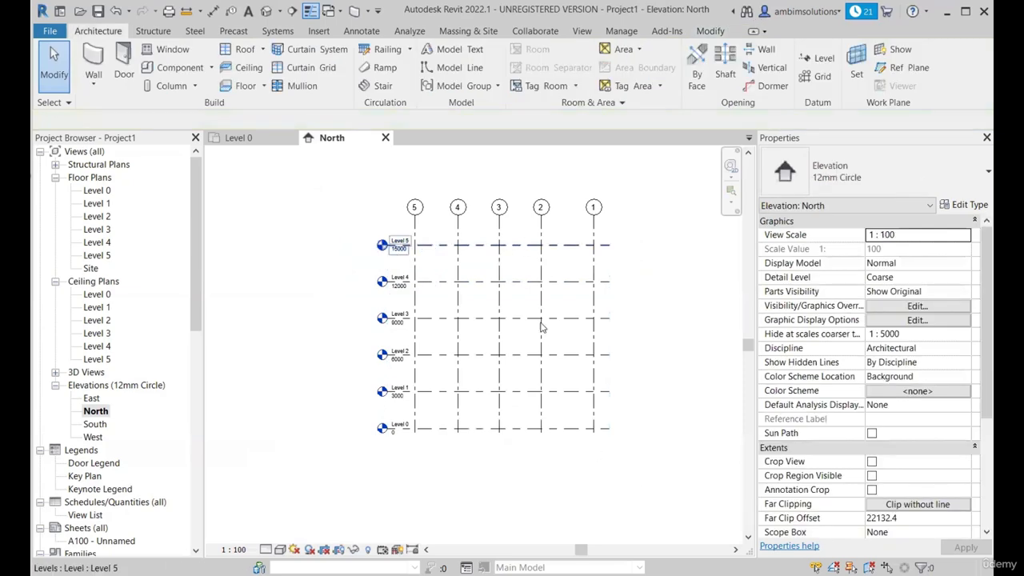
scroll(433, 296, "up", 3)
scroll(347, 262, "down", 1)
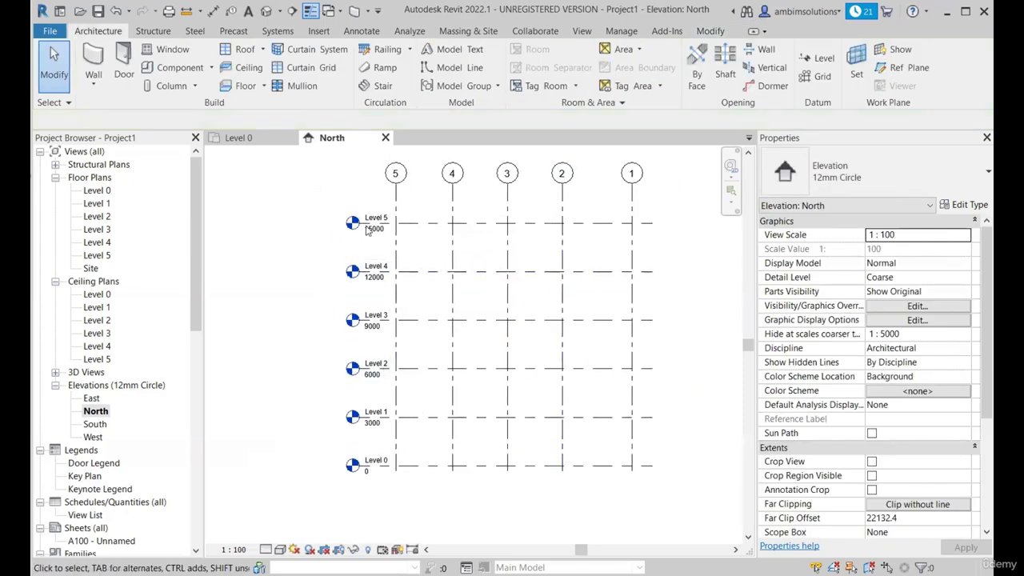
- Review the levels and grids in the North elevation and the grid layout in the Level 0 floor plan
scroll(367, 230, "up", 1)
scroll(359, 236, "down", 2)
scroll(350, 242, "up", 1)
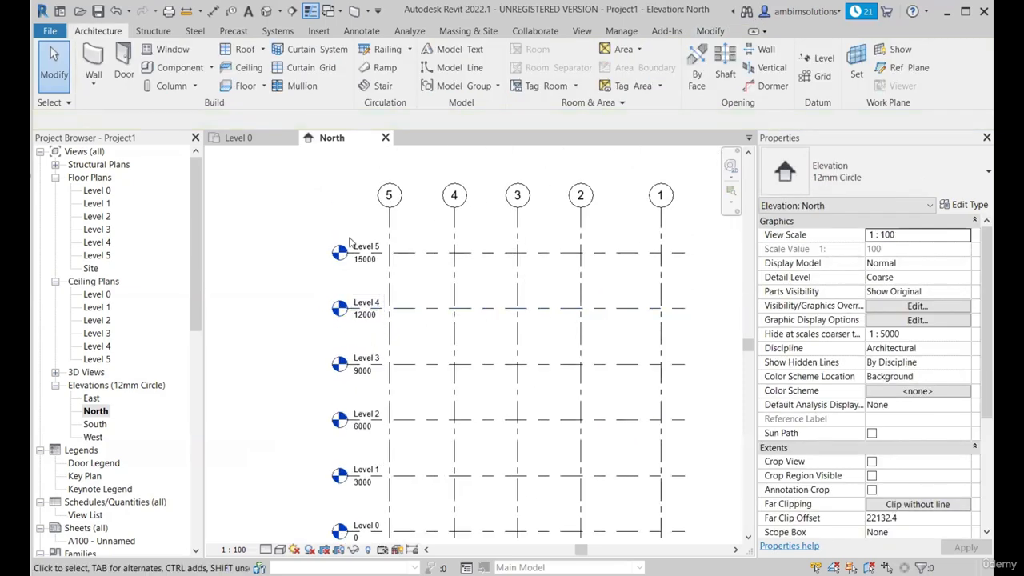
scroll(350, 241, "down", 1)
scroll(380, 516, "up", 1)
scroll(352, 470, "down", 1)
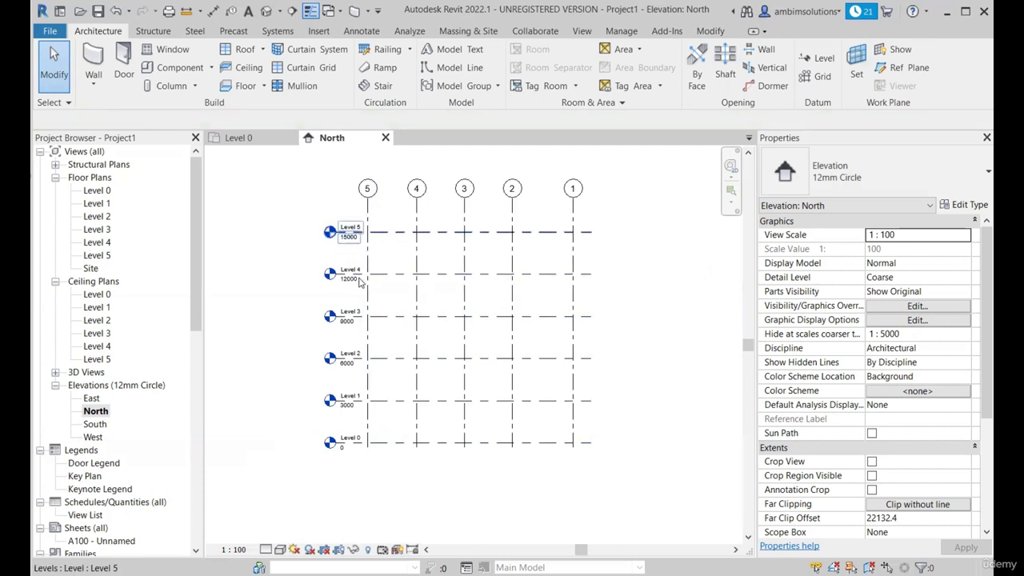
left_click(269, 146)
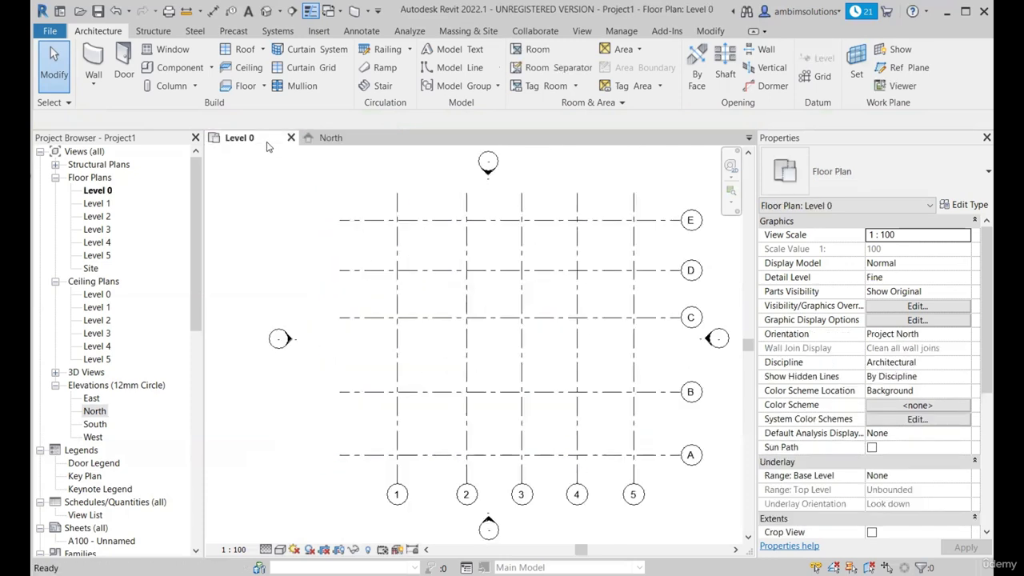
scroll(427, 427, "down", 1)
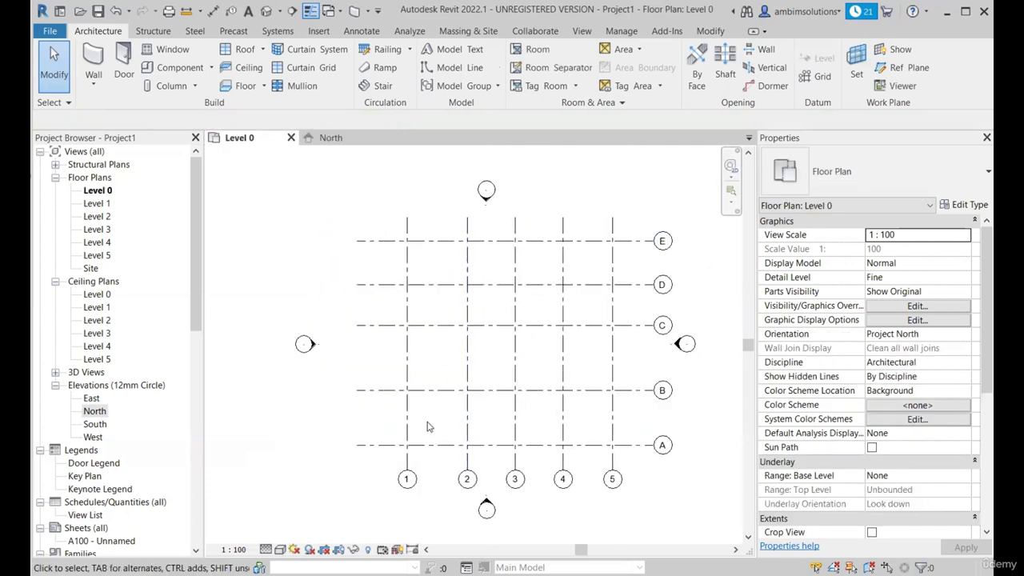
scroll(488, 352, "down", 1)
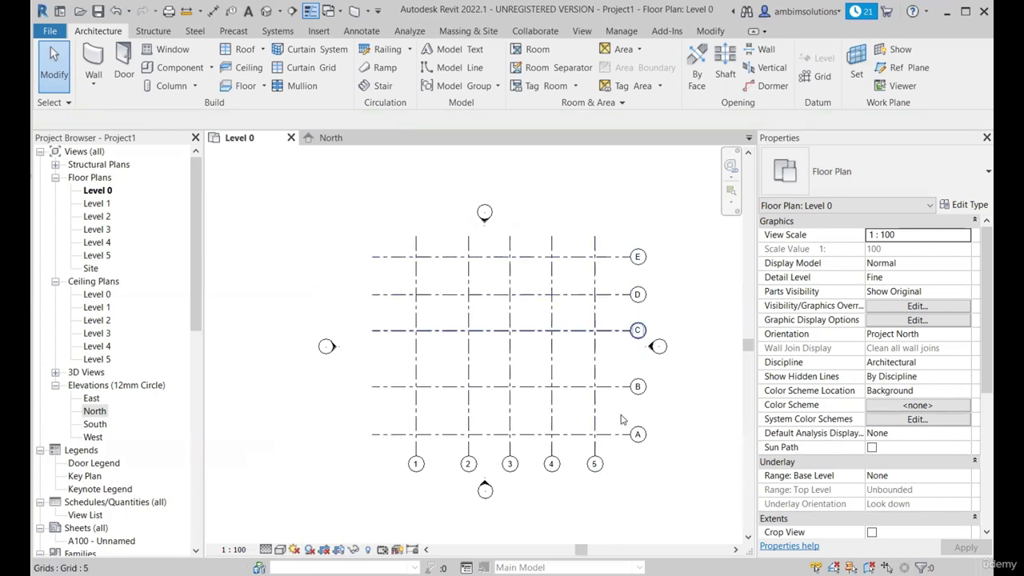
scroll(534, 297, "down", 1)
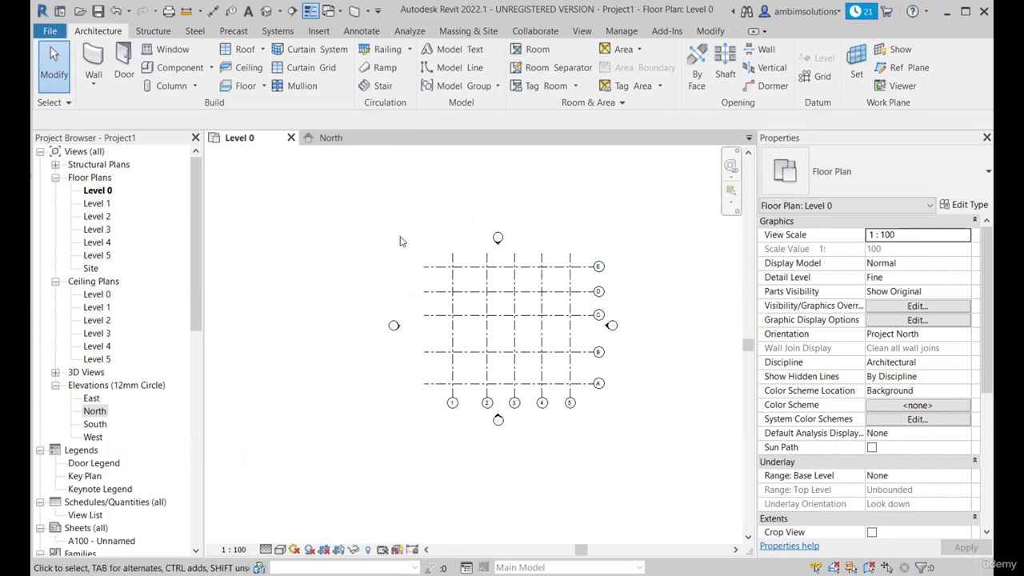
- Save the project as a template file named Temp in the Revit Udemy Course folder, and close its open views
left_click(42, 27)
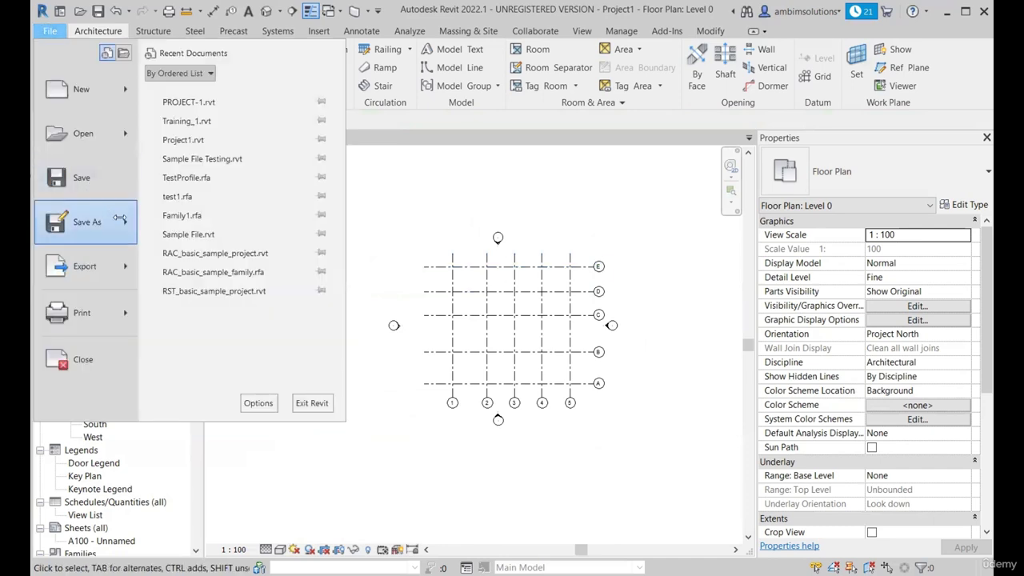
mouse_move(119, 219)
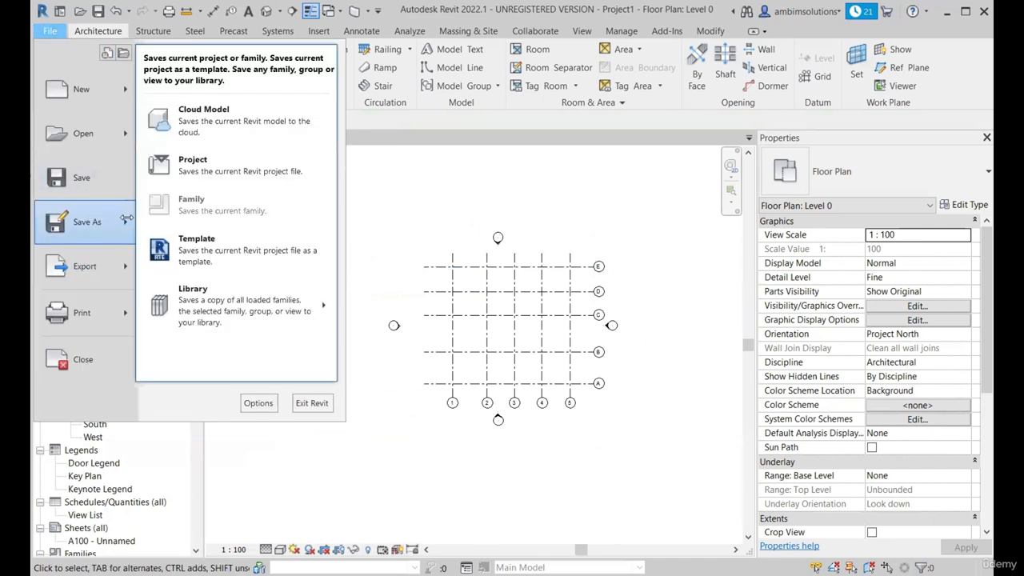
left_click(206, 253)
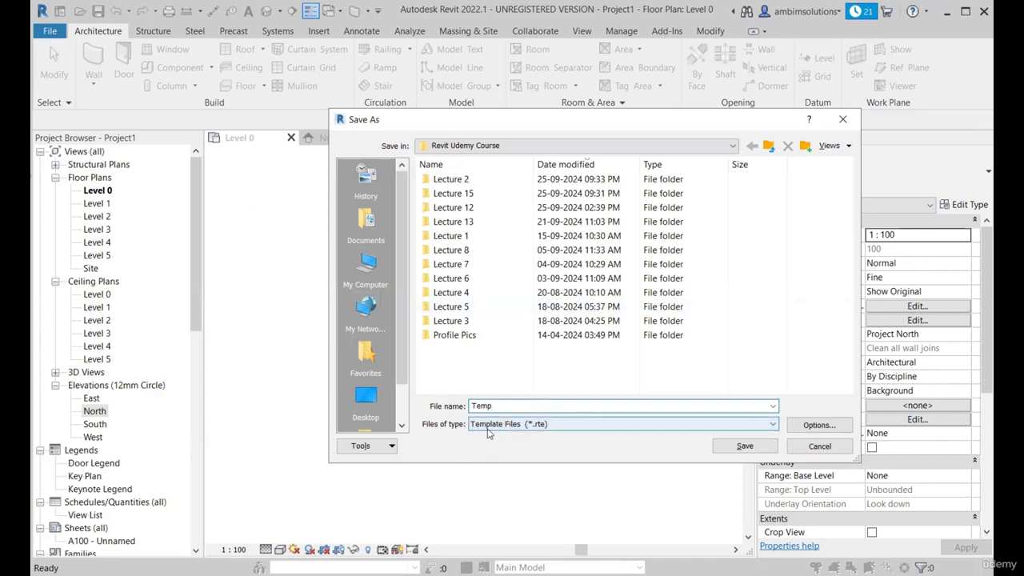
left_click(533, 424)
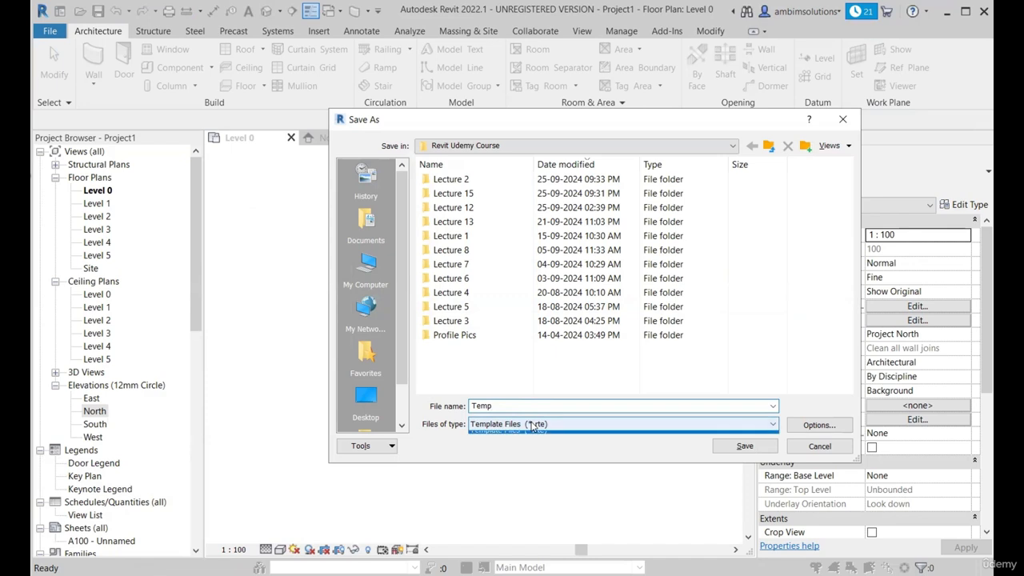
left_click(546, 433)
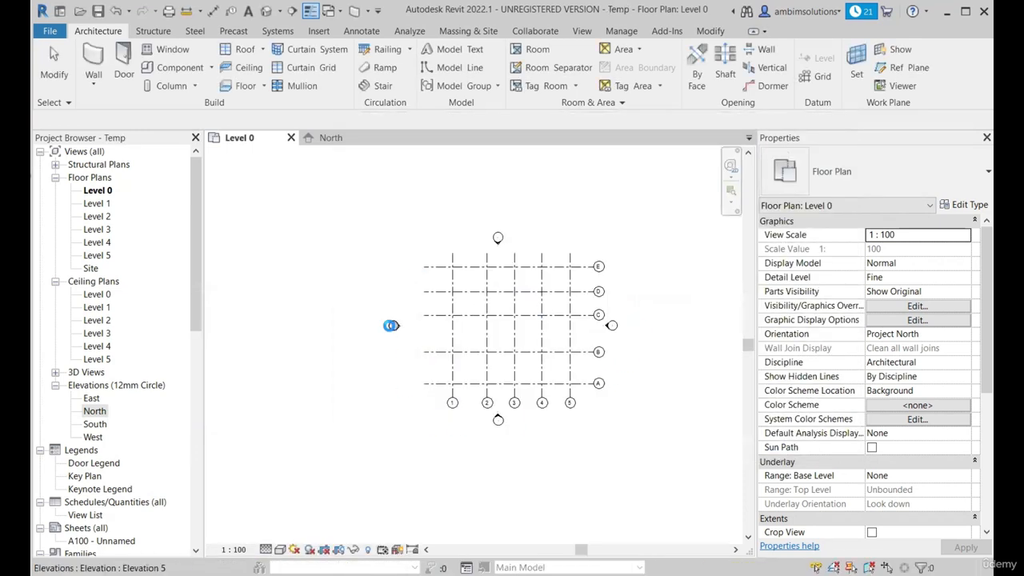
left_click(292, 139)
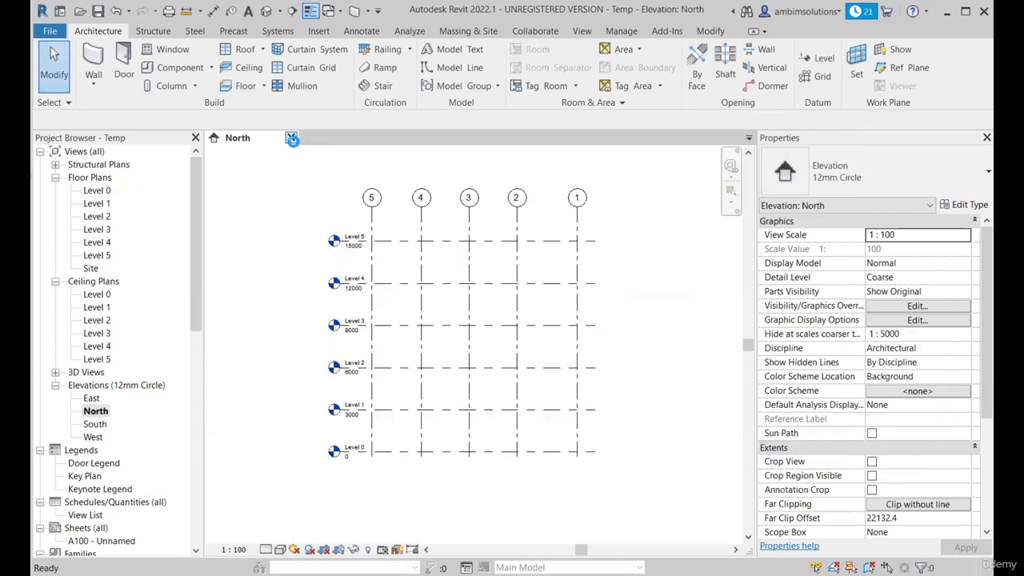
left_click(292, 138)
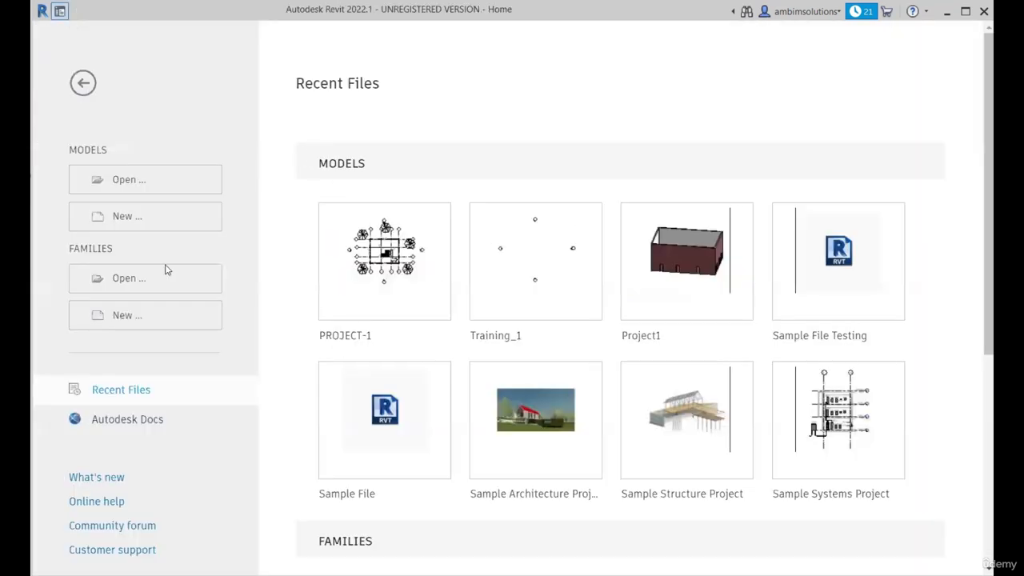
- Check the template choices offered for a new project, and leave without creating one
left_click(153, 223)
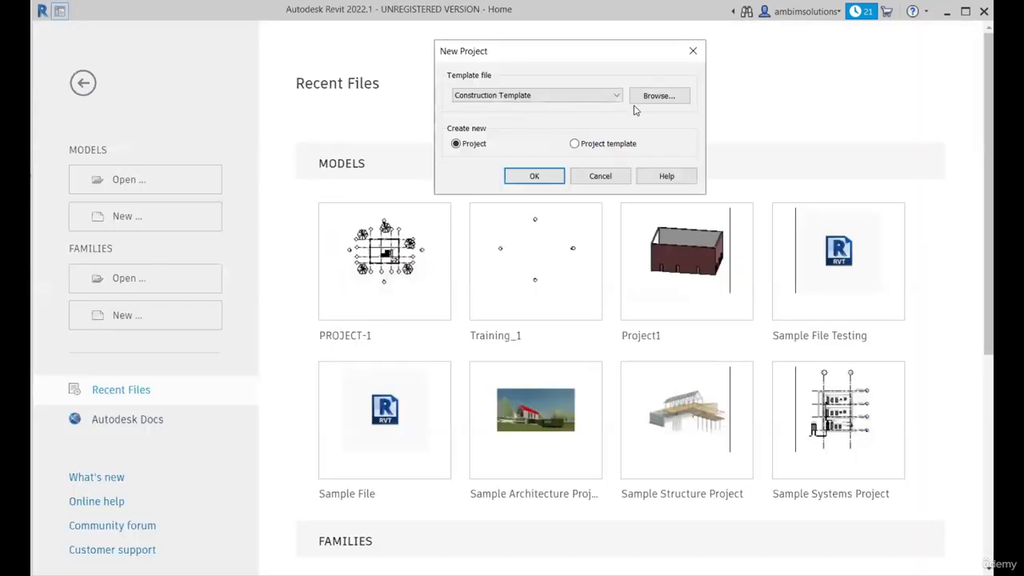
left_click(619, 96)
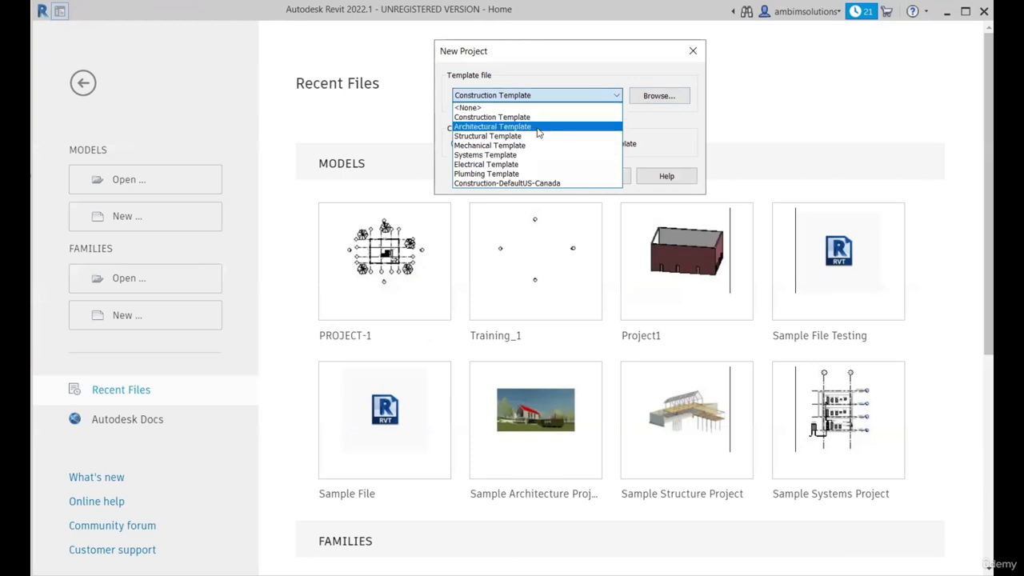
left_click(693, 51)
left_click(693, 50)
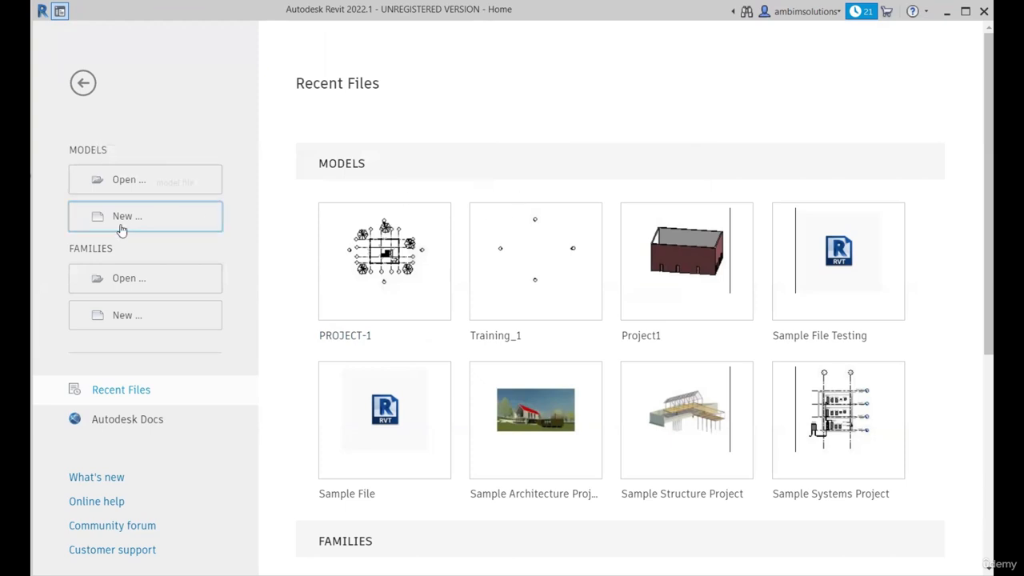
- Open the PROJECT-1 model and add Temp.rte from the Revit Udemy Course folder to the project templates in the file location options
left_click(390, 258)
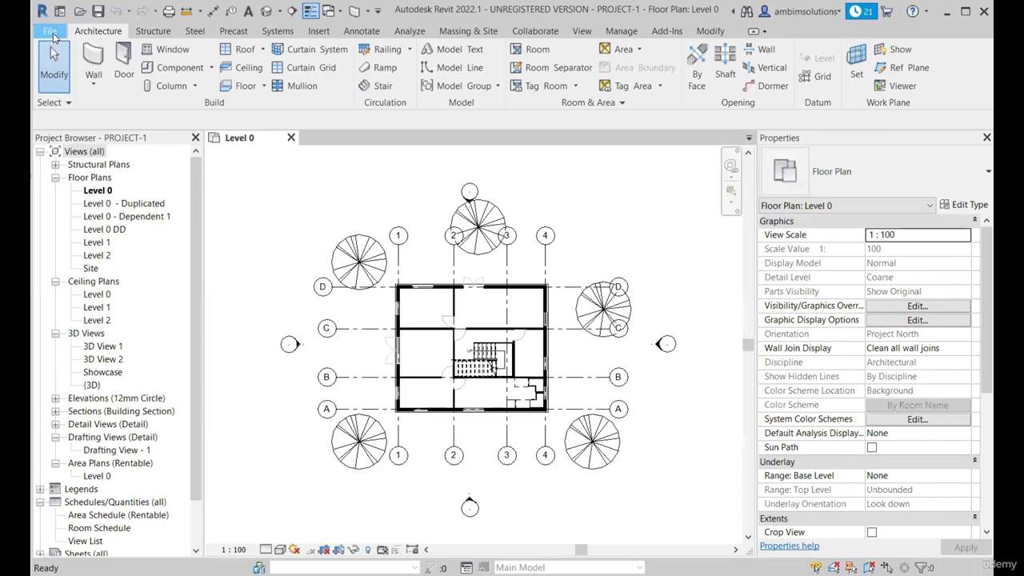
left_click(50, 30)
left_click(258, 403)
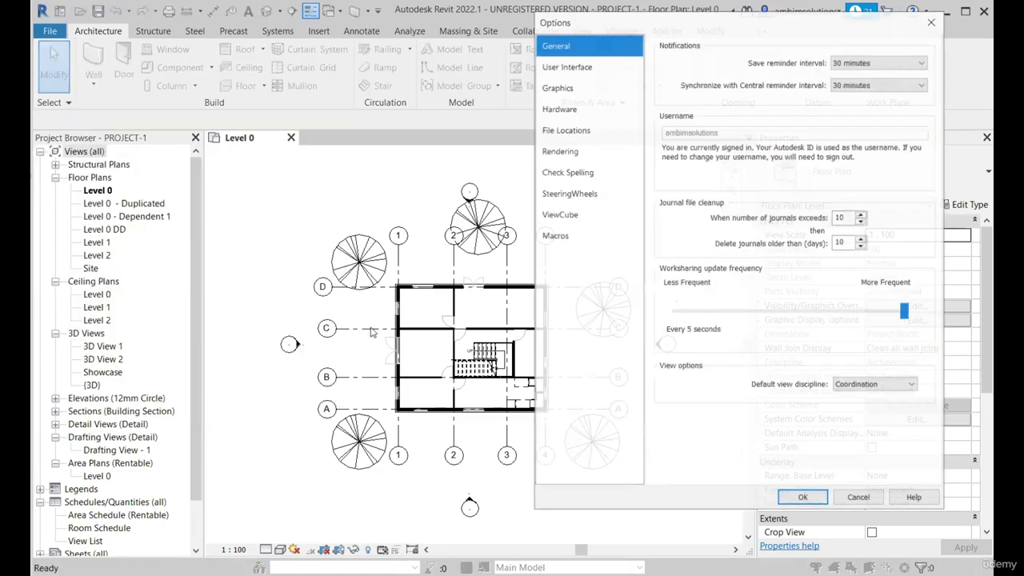
left_click(568, 129)
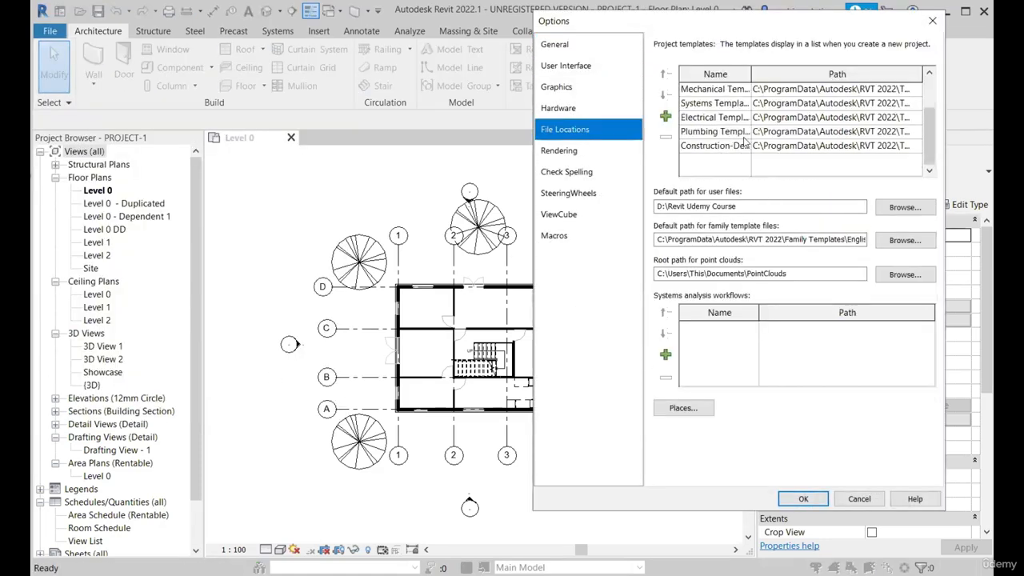
scroll(737, 118, "down", 1)
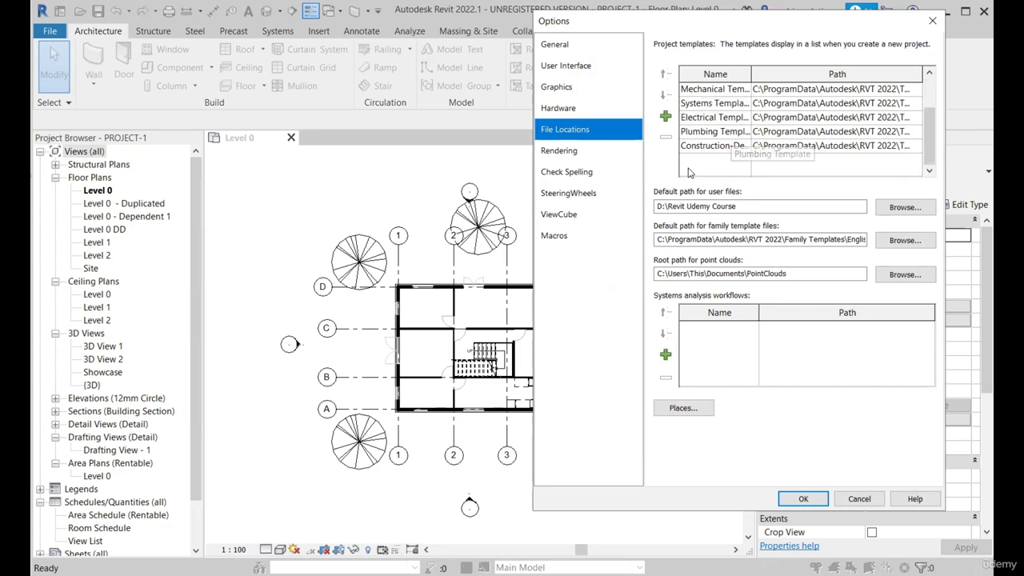
left_click(666, 117)
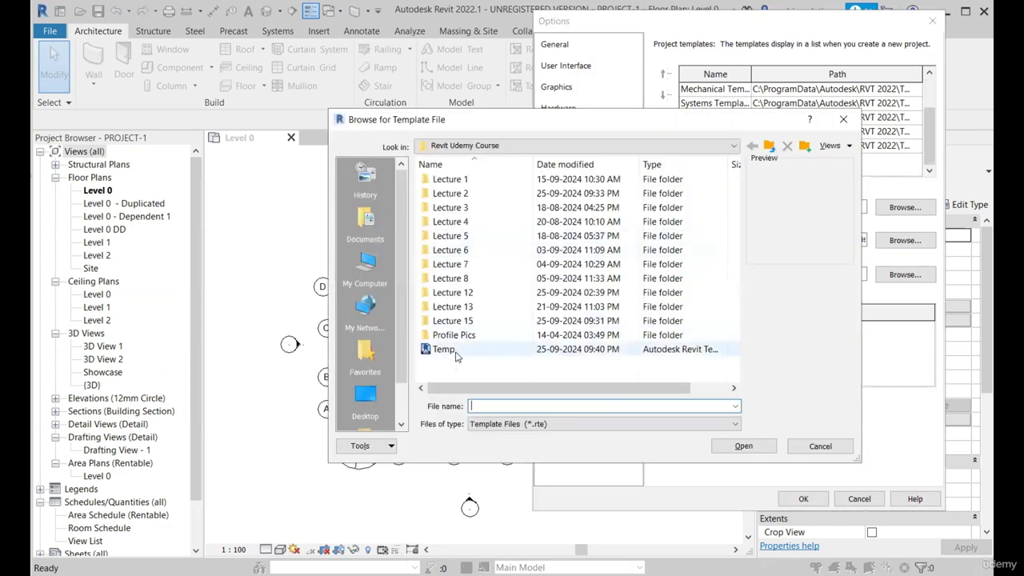
left_click(452, 350)
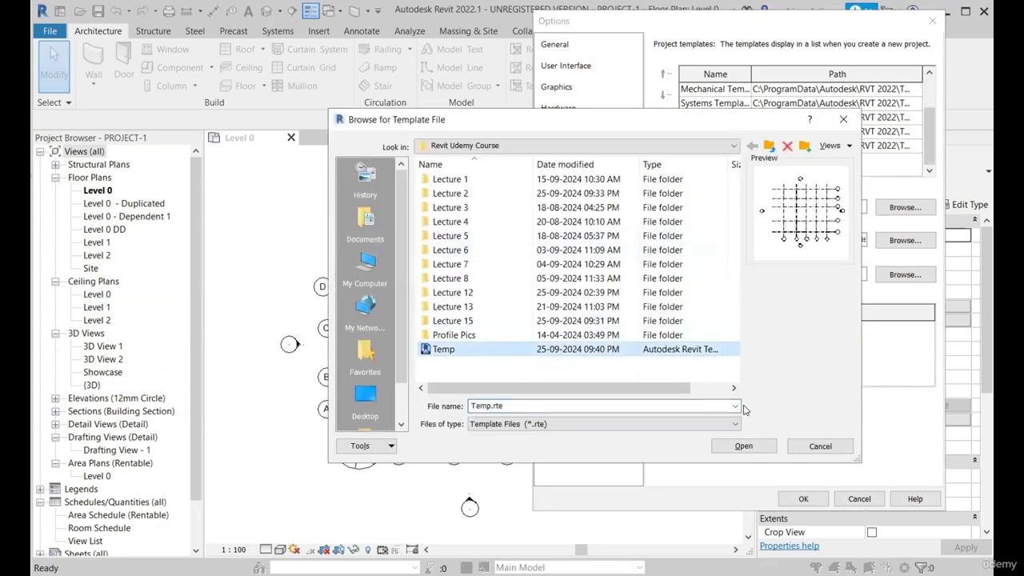
left_click(756, 448)
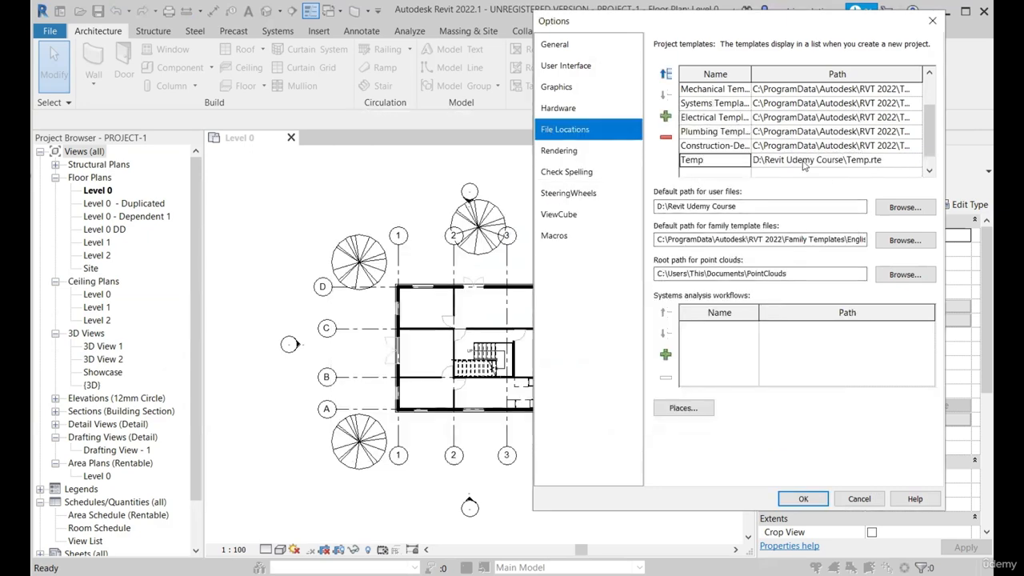
left_click(803, 497)
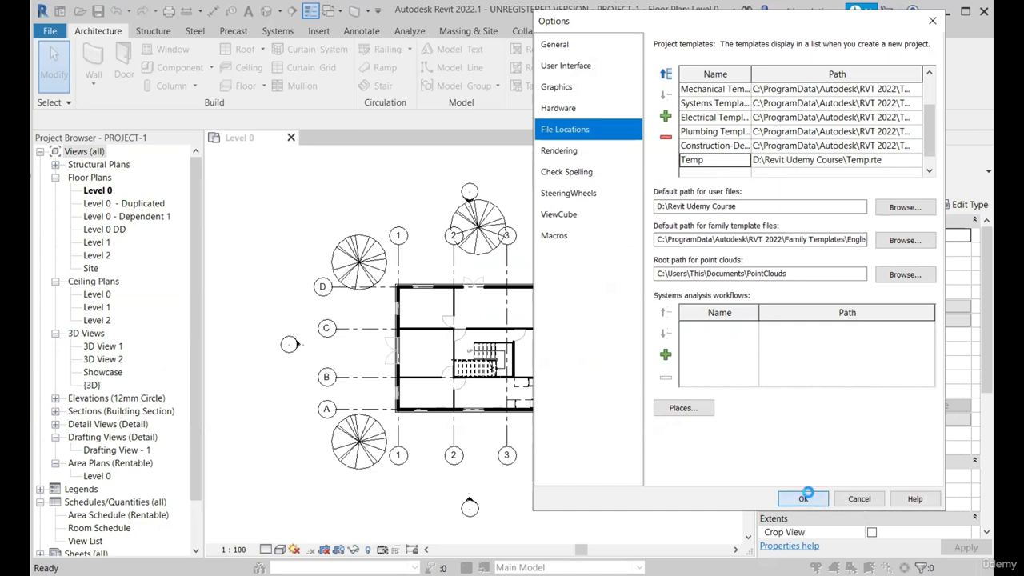
- Return to the home screen and create a new project from the Temp template
key("ctrl+d")
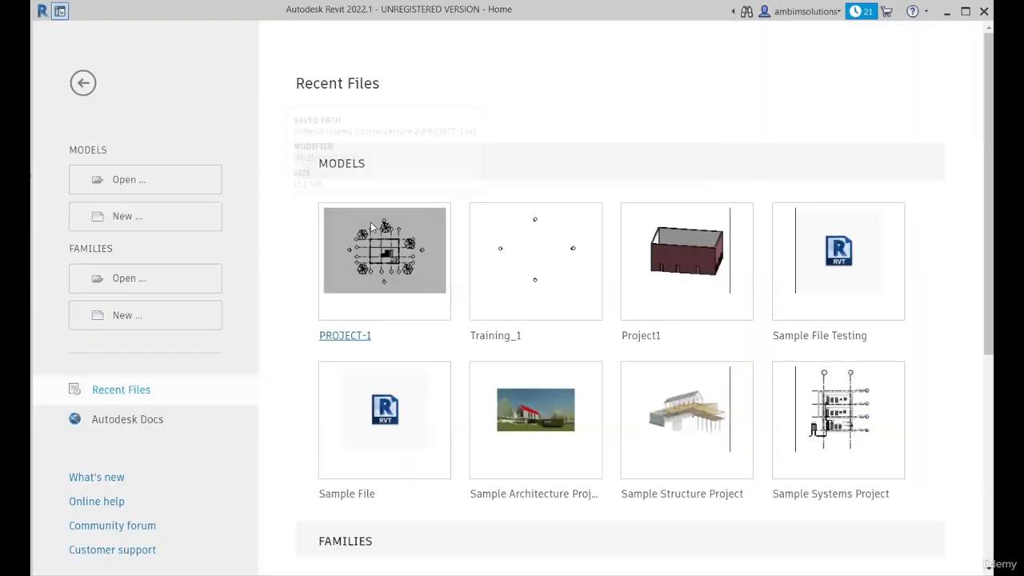
left_click(171, 227)
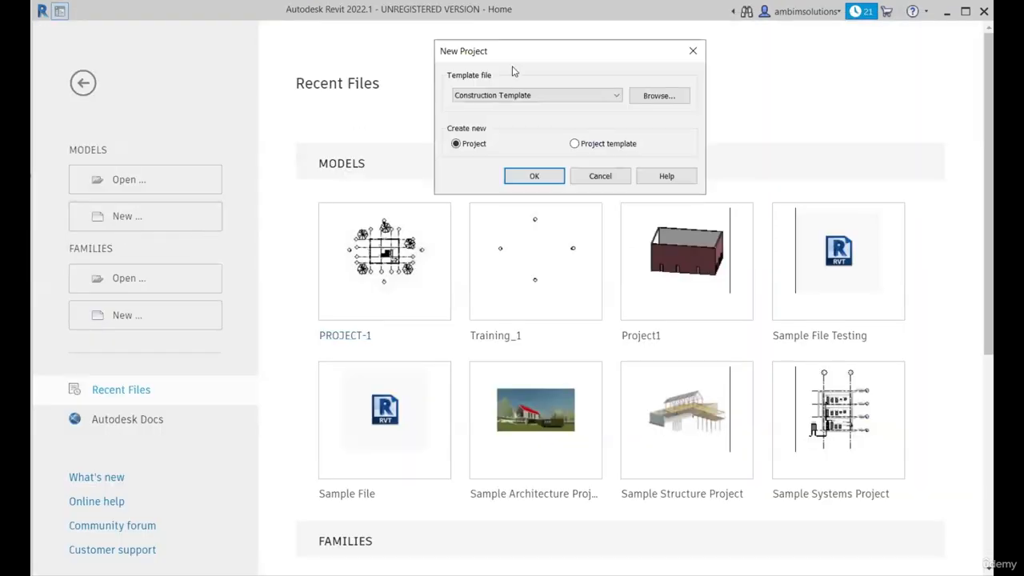
left_click(538, 96)
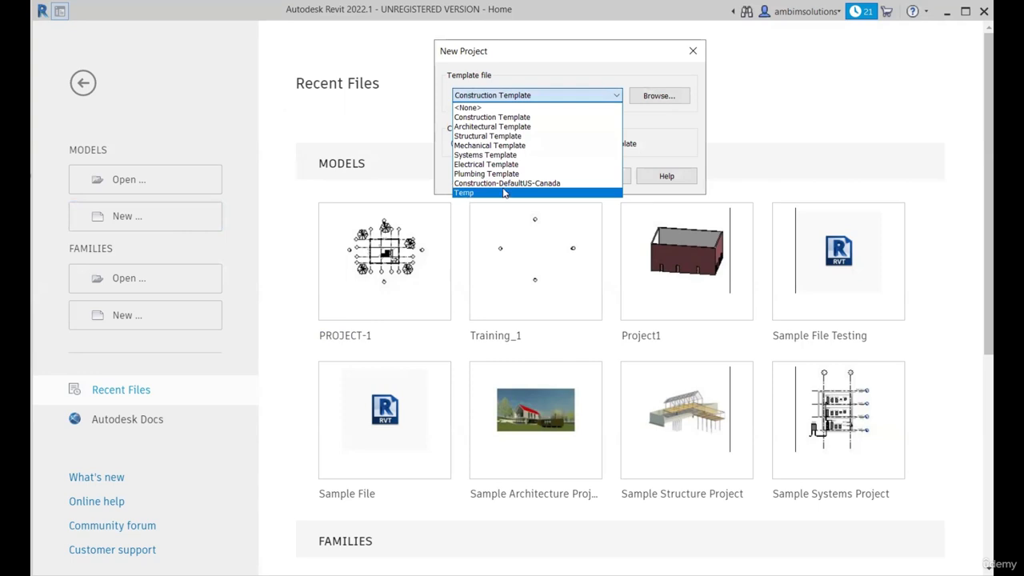
left_click(464, 192)
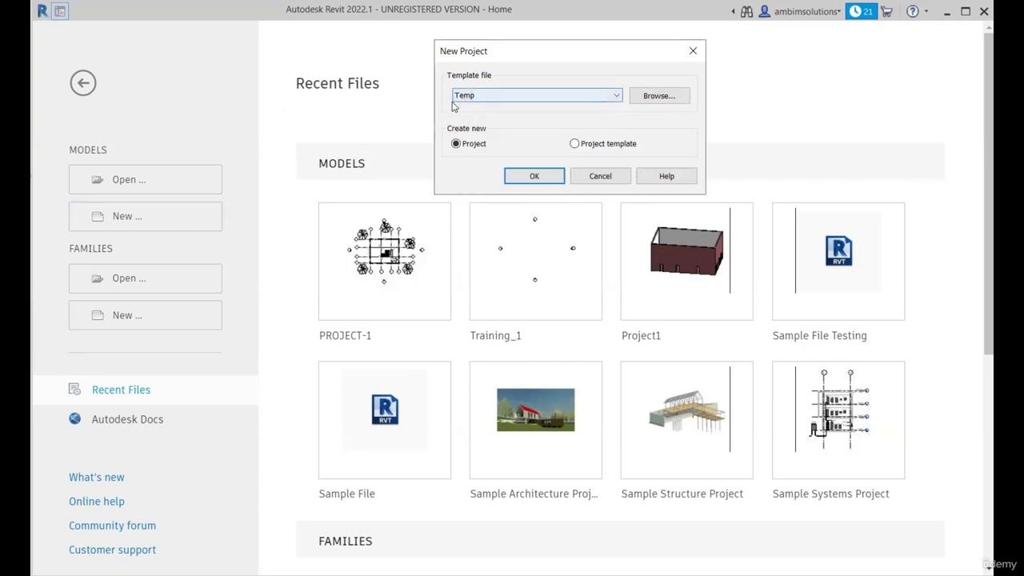
left_click(514, 177)
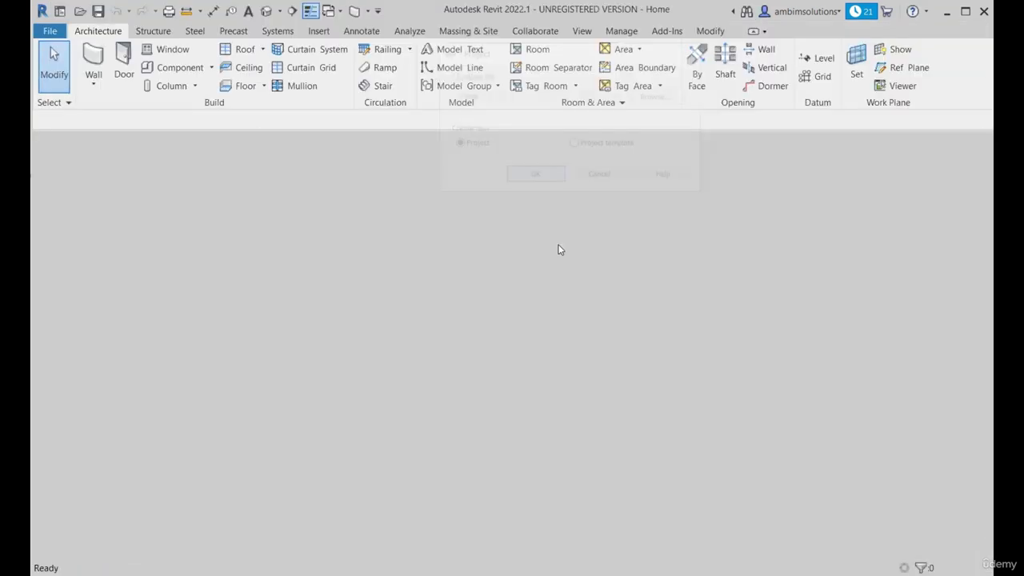
- Inspect the new project's grids in the Level 0 floor plan and its levels in the North elevation
scroll(500, 313, "down", 2)
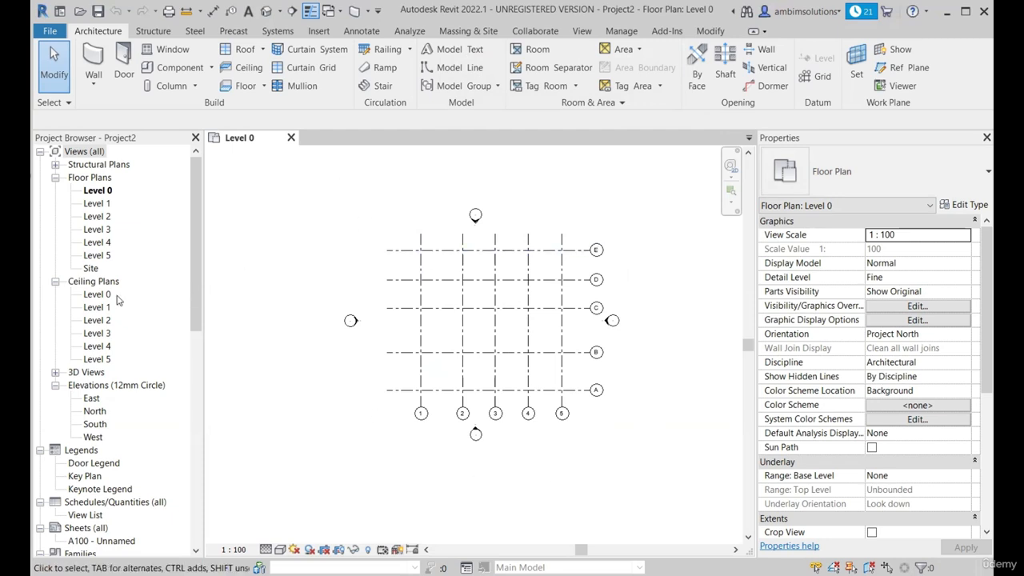
double_click(94, 410)
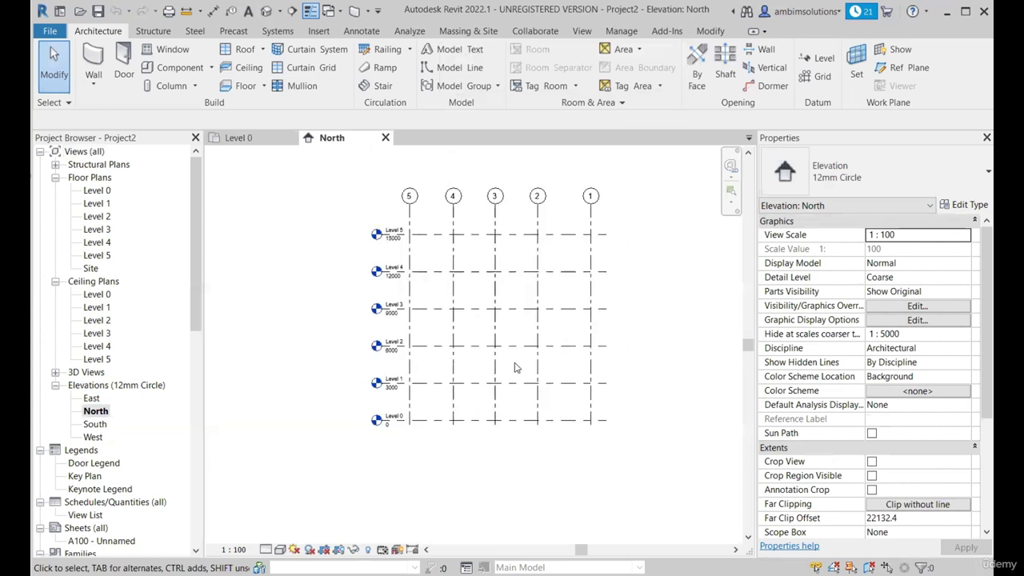
scroll(516, 367, "up", 2)
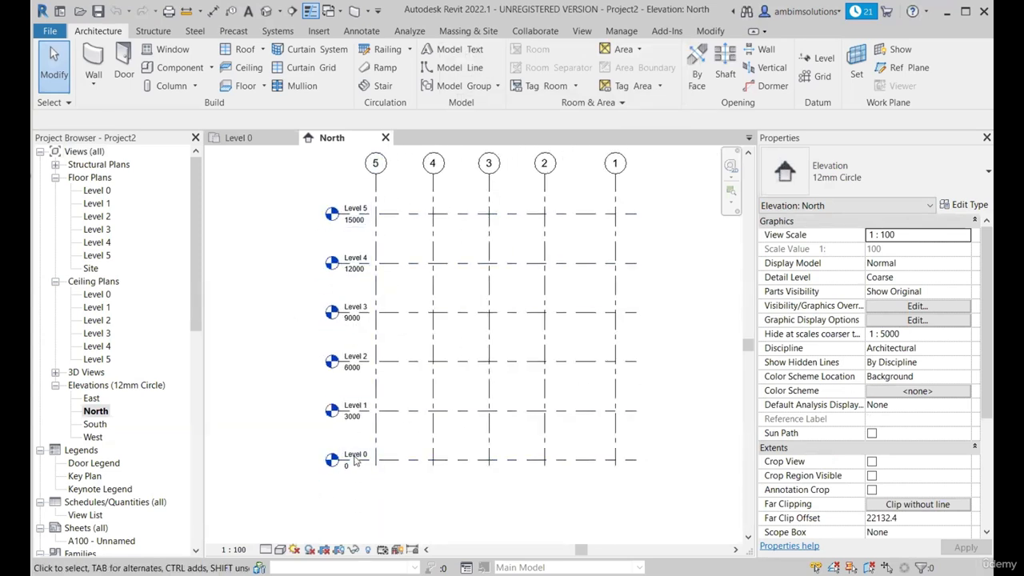
scroll(338, 416, "down", 2)
scroll(339, 350, "up", 1)
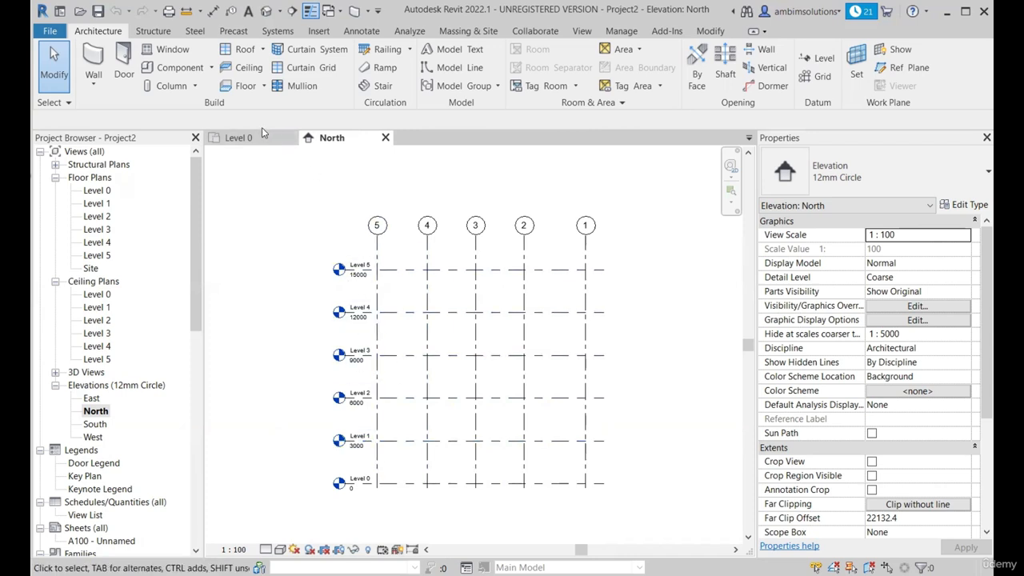
left_click(238, 137)
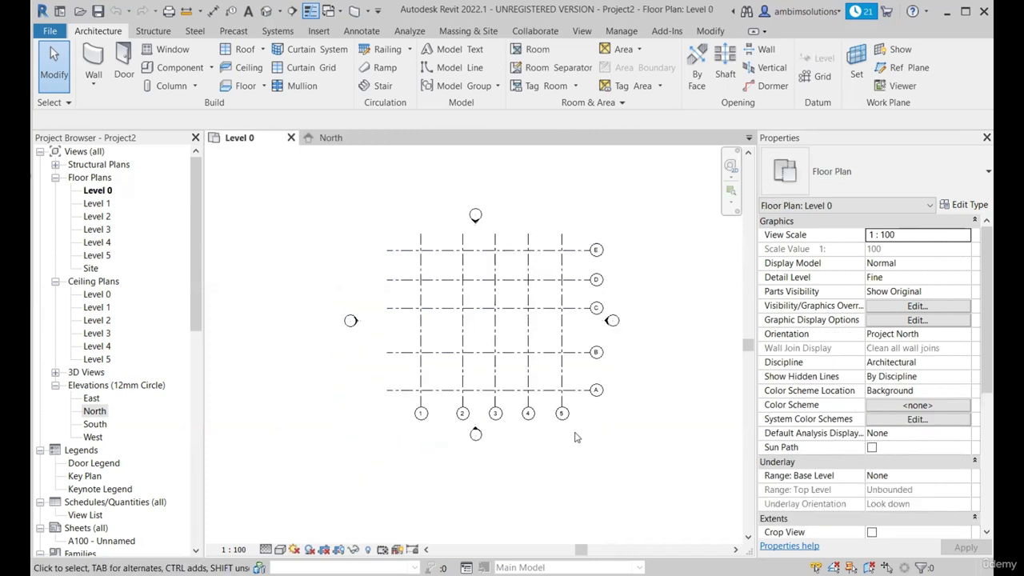
left_click(333, 140)
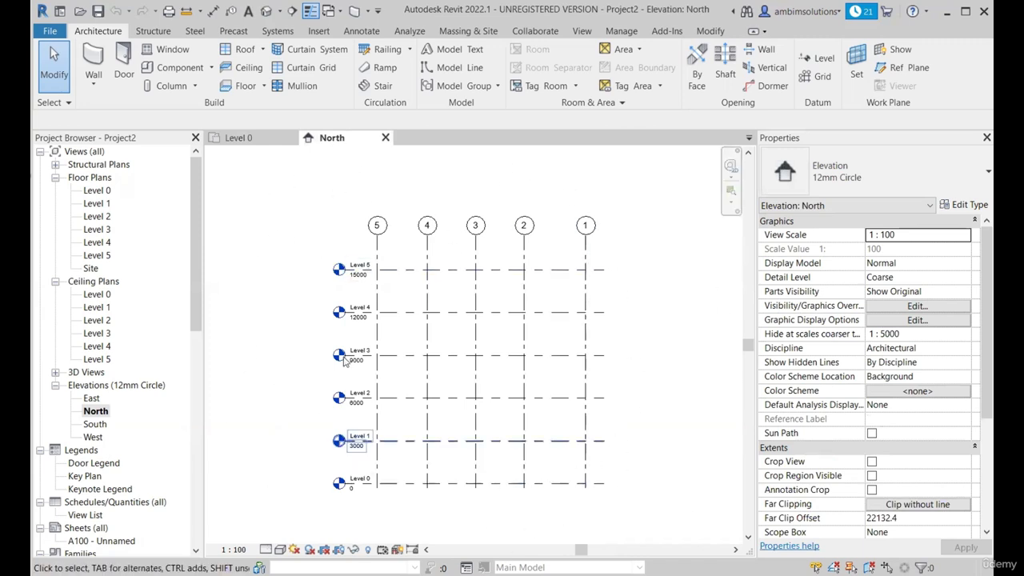
- Return to the Level 0 floor plan and look through the families carried into the project
left_click(244, 139)
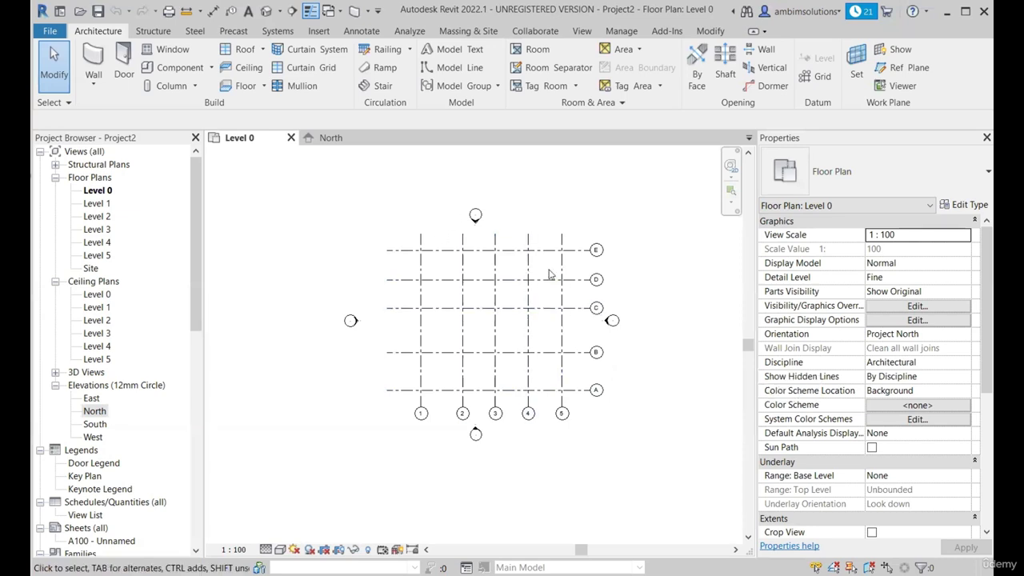
scroll(81, 402, "down", 5)
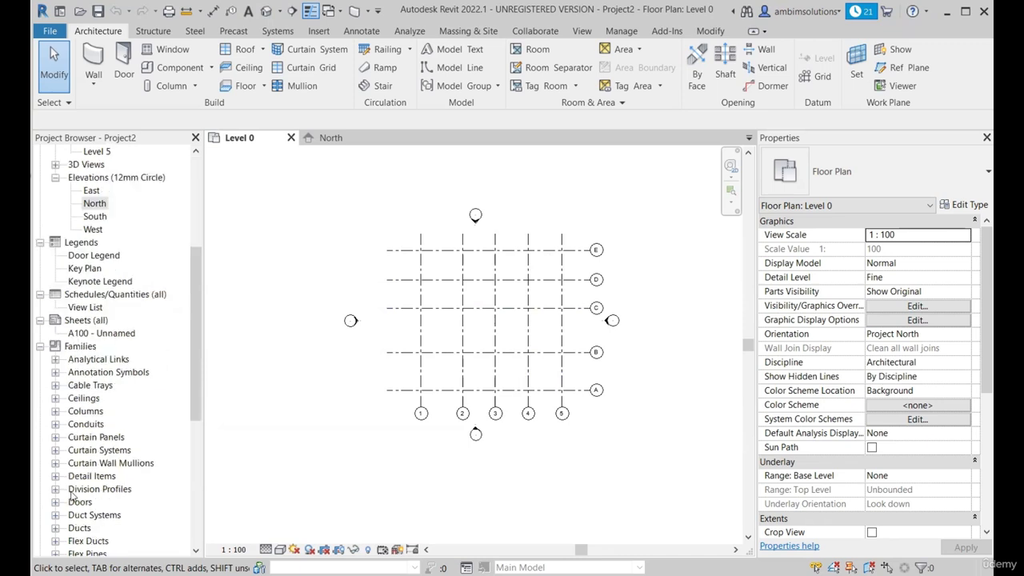
scroll(93, 404, "down", 3)
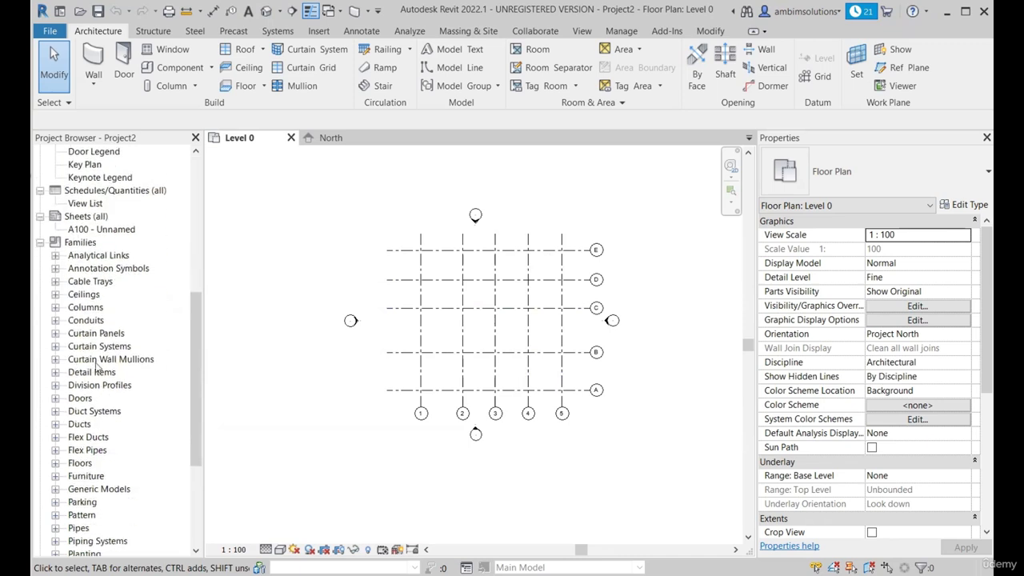
scroll(96, 366, "down", 3)
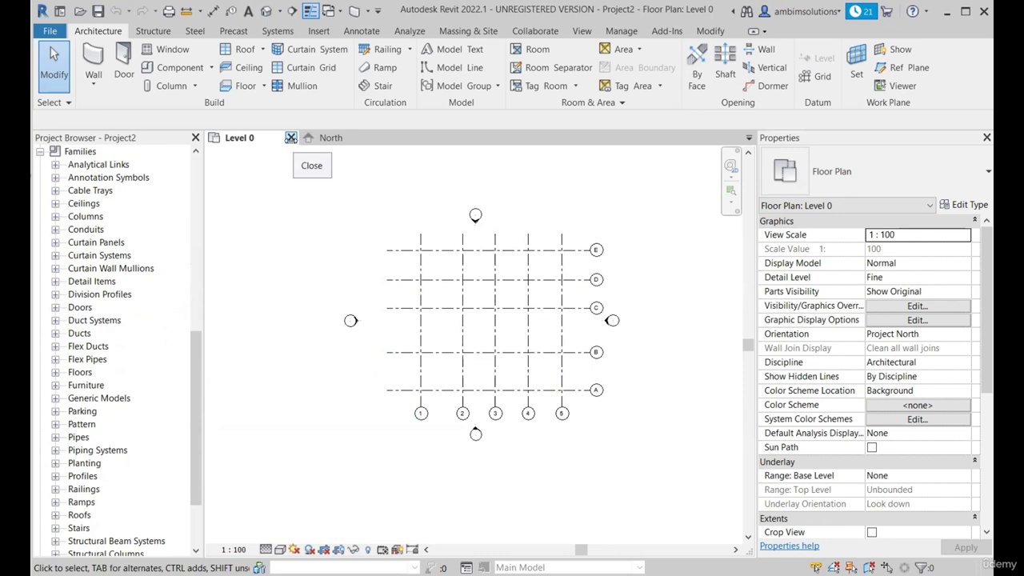
- Close both open views of the current project and create another new project from the Temp template
left_click(292, 138)
left_click(281, 138)
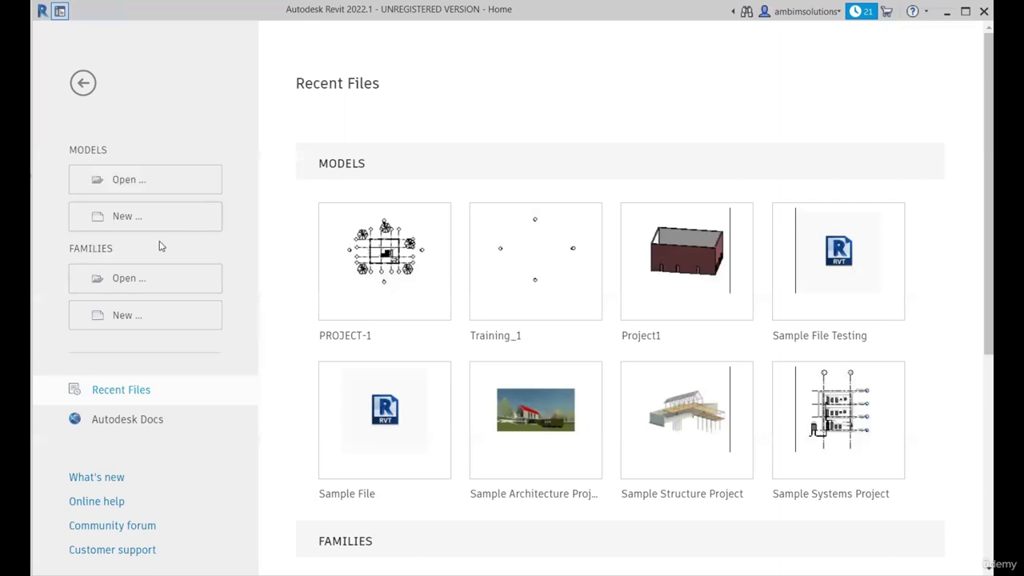
left_click(139, 217)
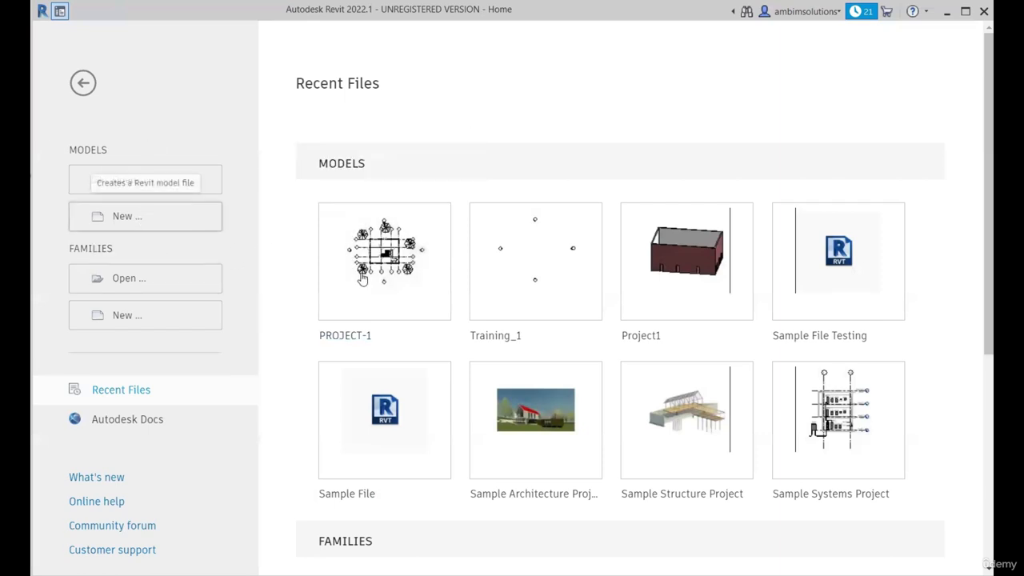
left_click(549, 97)
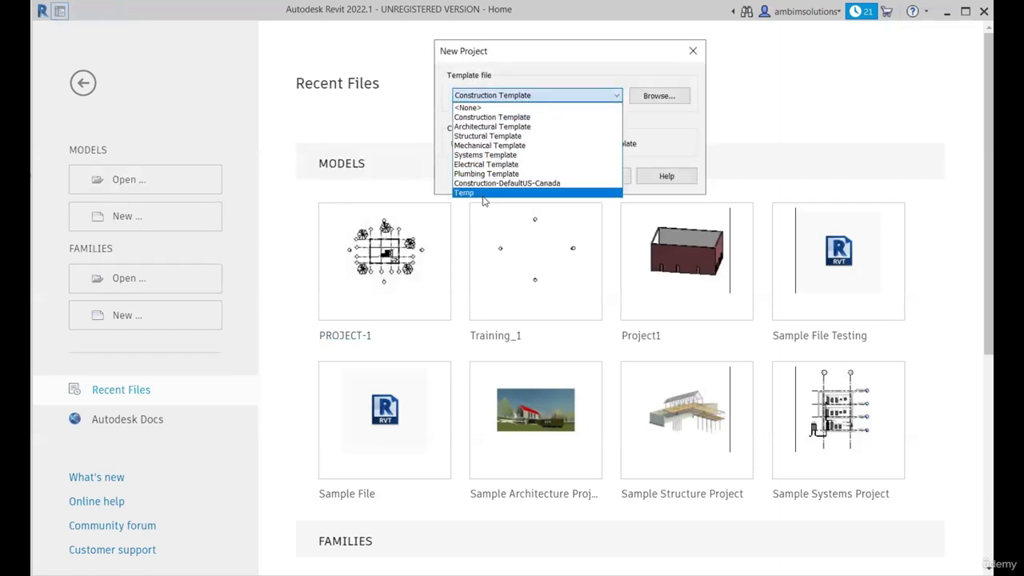
left_click(512, 194)
left_click(533, 176)
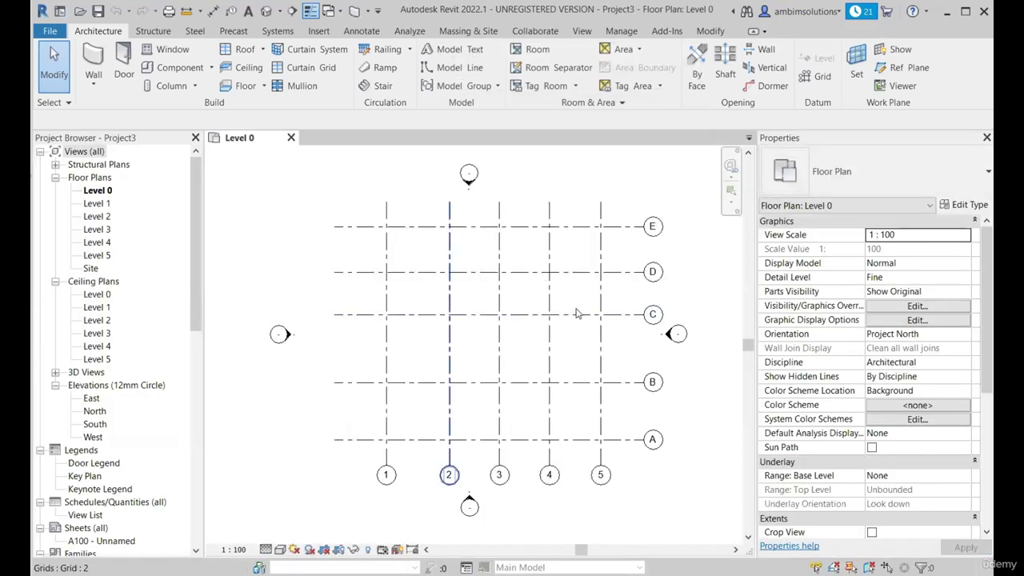
- Start the Wall tool in the Level 0 plan and review the basic, curtain and stacked wall types it offers
scroll(130, 313, "down", 1)
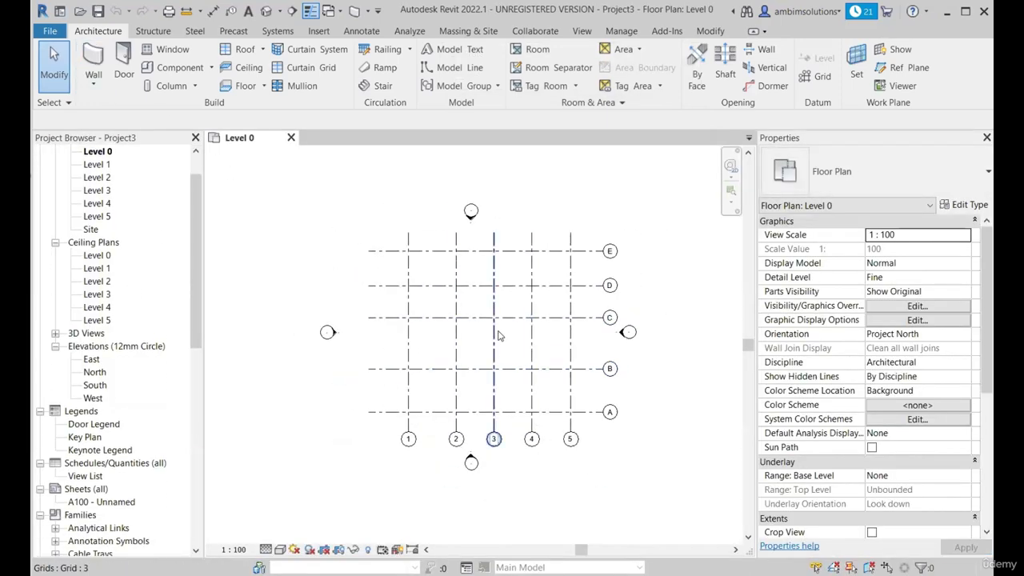
scroll(496, 329, "up", 2)
key("w")
key("a")
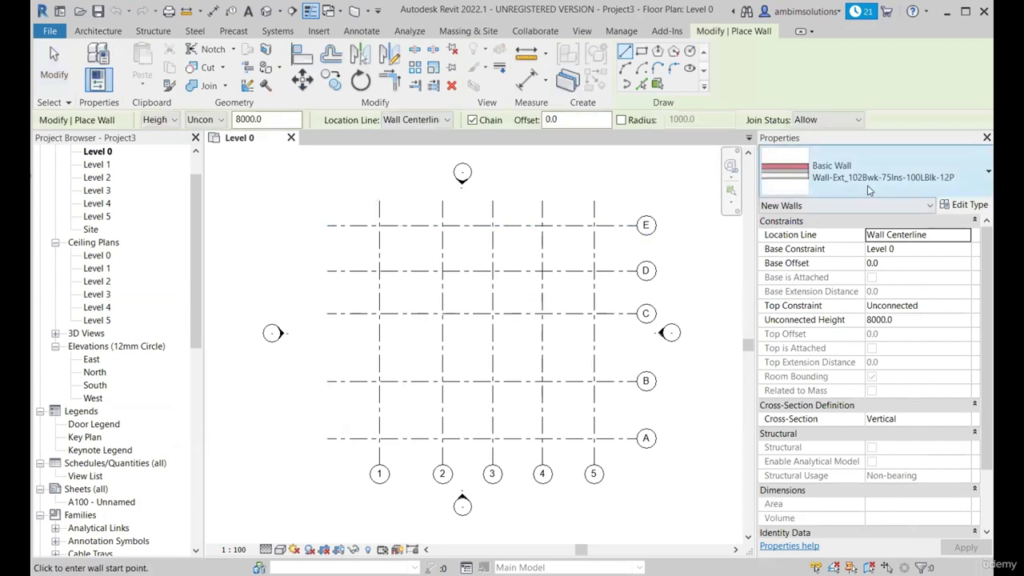
left_click(870, 185)
scroll(812, 374, "up", 2)
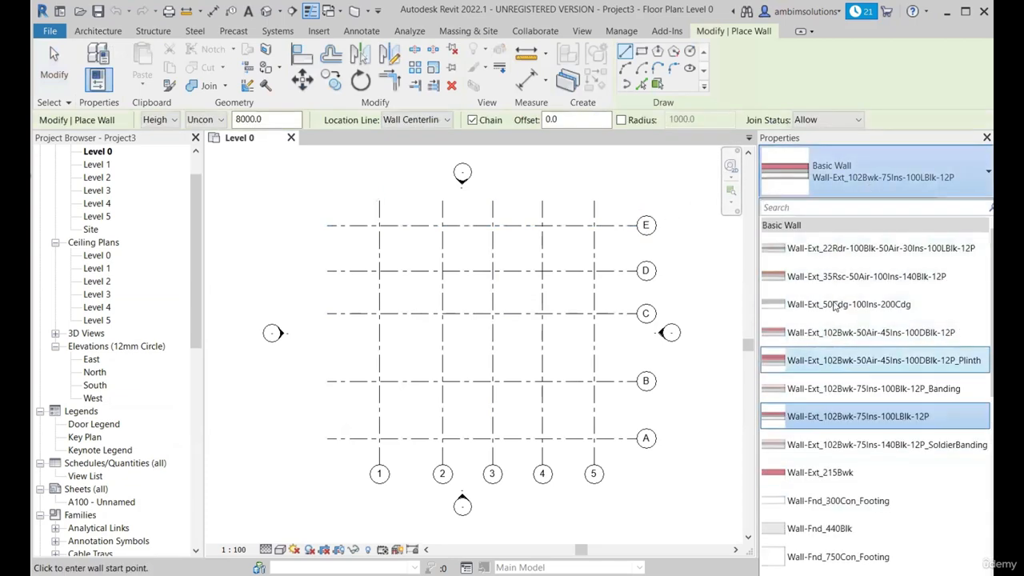
scroll(832, 384, "down", 4)
scroll(824, 386, "down", 4)
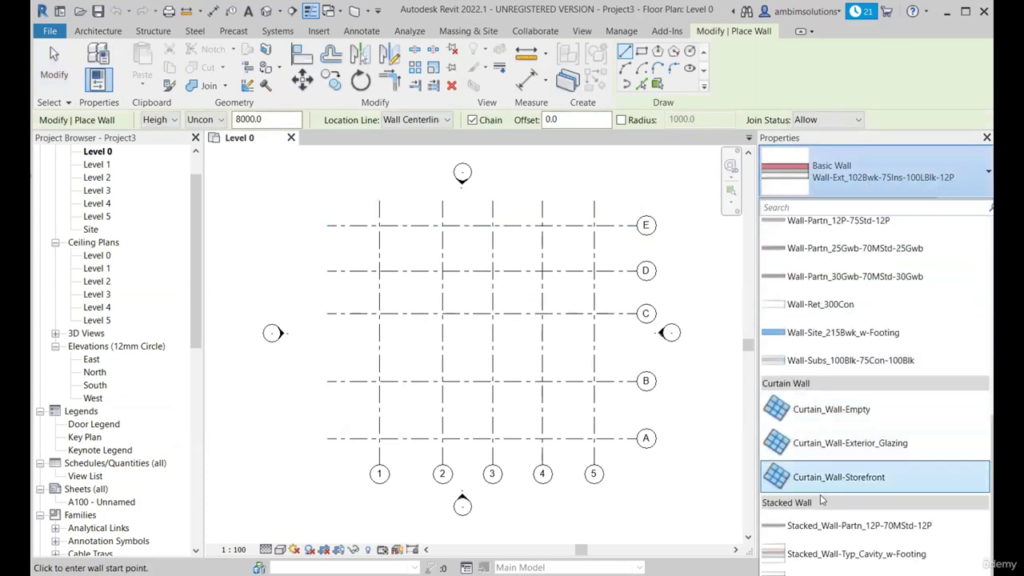
scroll(813, 387, "up", 6)
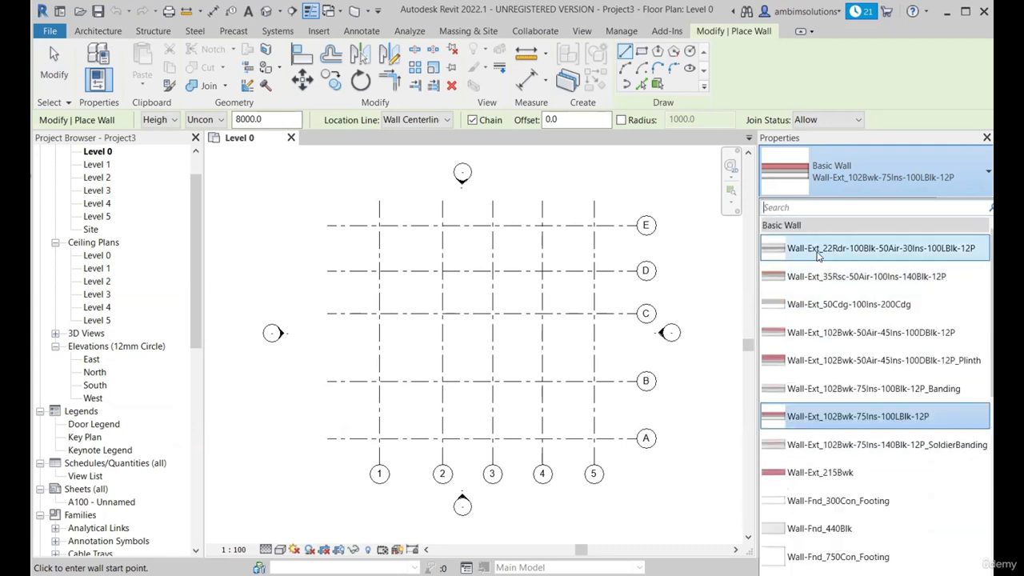
scroll(847, 400, "down", 5)
scroll(842, 430, "down", 3)
scroll(831, 416, "up", 5)
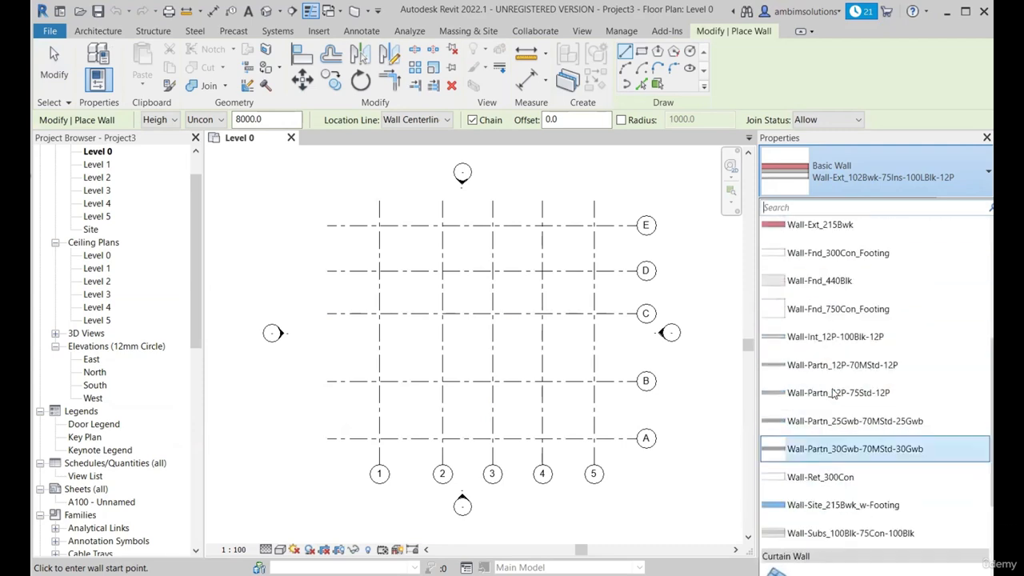
scroll(816, 287, "down", 3)
scroll(812, 264, "up", 4)
scroll(824, 256, "down", 4)
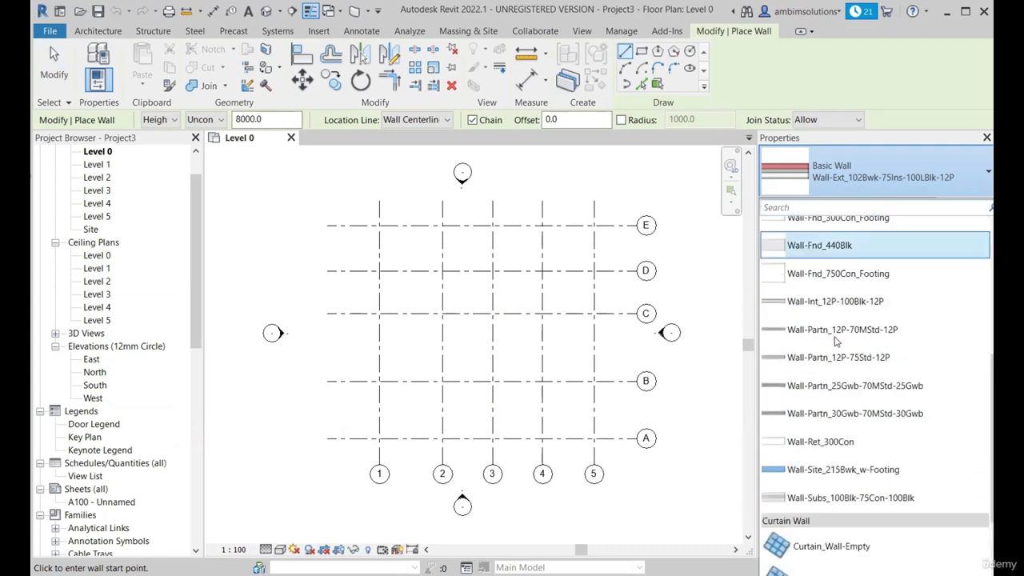
scroll(848, 344, "up", 3)
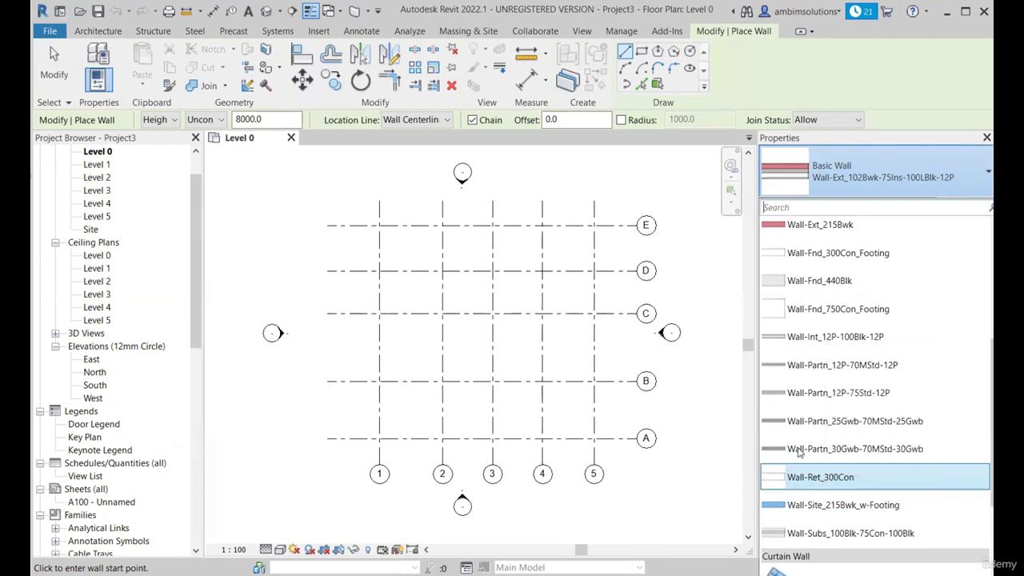
scroll(819, 444, "up", 1)
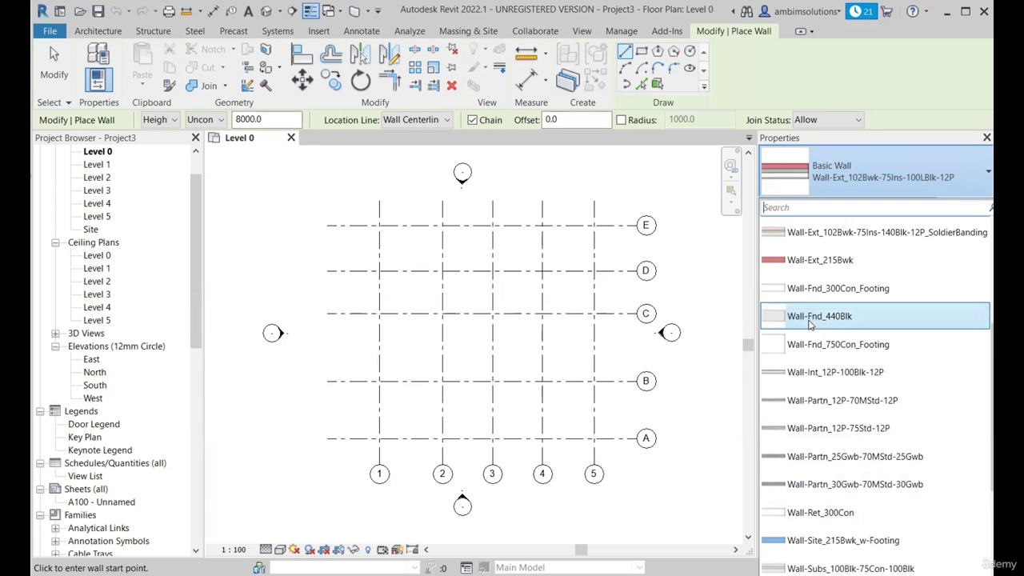
scroll(824, 320, "up", 1)
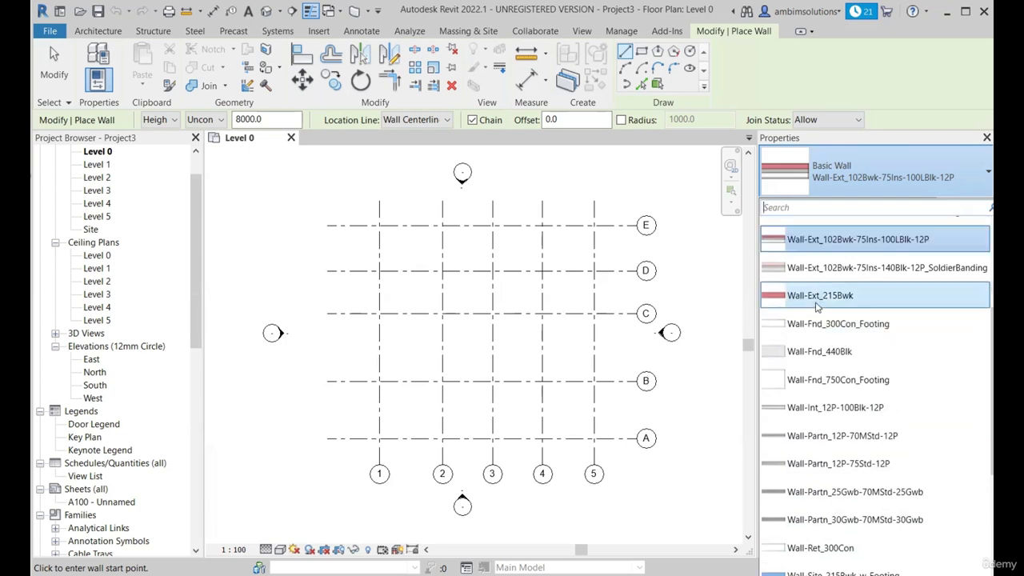
scroll(829, 462, "down", 2)
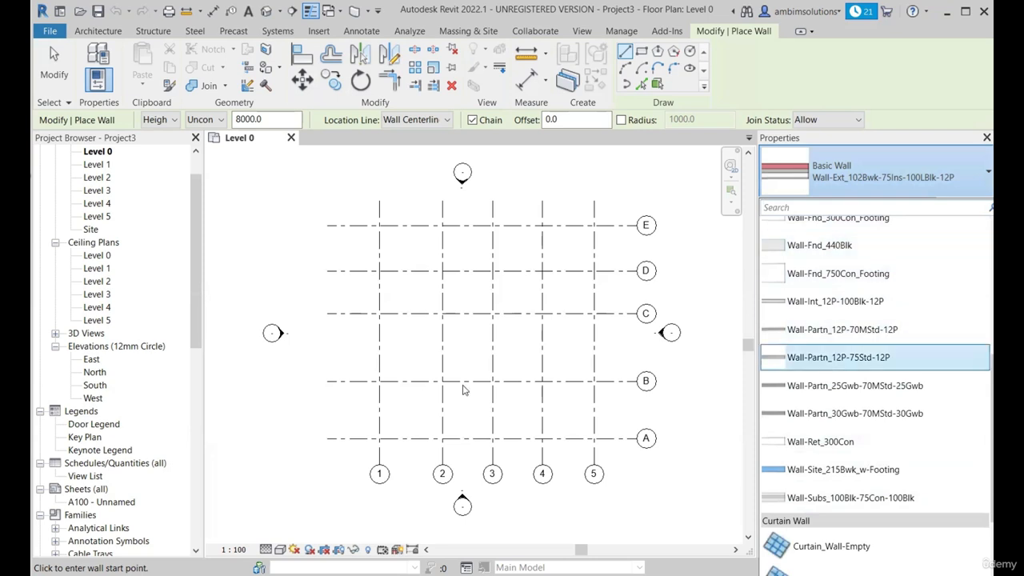
left_click(259, 380)
- Expand the Basic Wall family under Walls in the project browser and widen the browser to show the type names
scroll(89, 404, "down", 9)
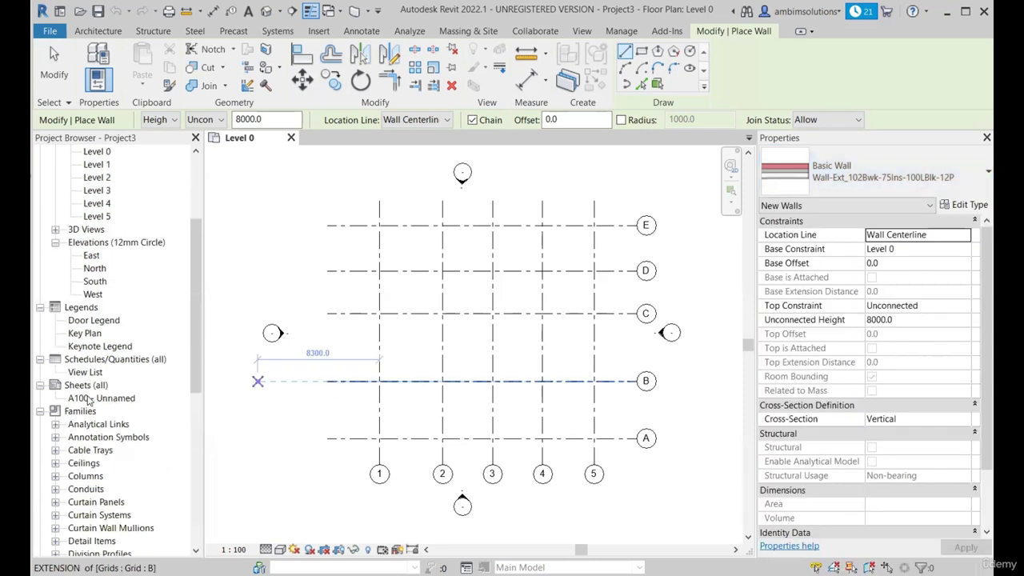
scroll(90, 413, "down", 3)
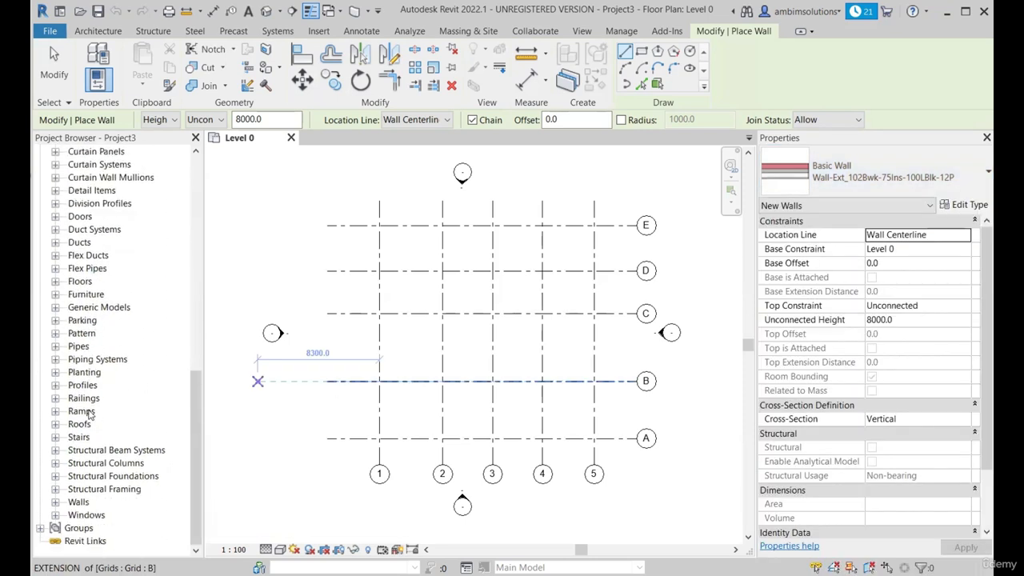
left_click(55, 502)
scroll(90, 449, "down", 1)
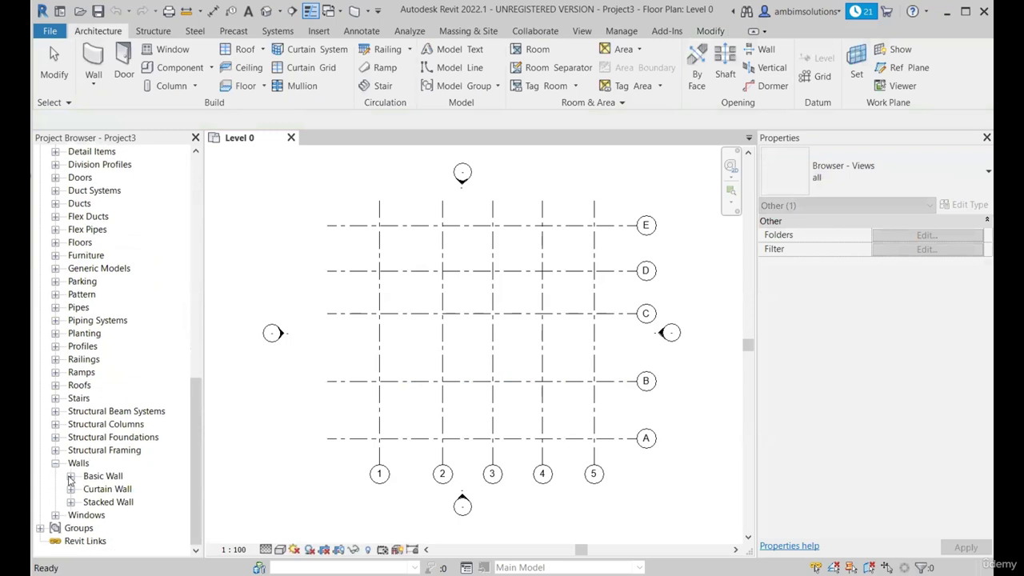
left_click(71, 477)
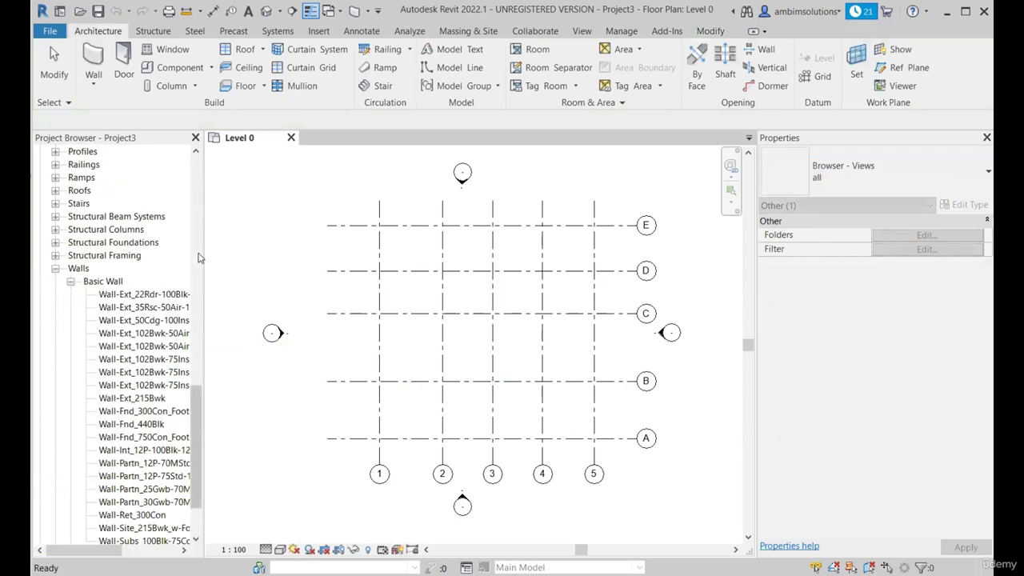
left_click_drag(203, 252, 285, 254)
- Delete the eight Wall-Ext types listed before Wall-Ext_215Bwk, plus Wall-Fnd_440Blk, Wall-Int_12P-100Blk-12P, Wall-Partn_12P-70MStd-12P and Wall-Partn_12P-75Std-12P from the Basic Wall family
left_click(212, 295)
left_click(196, 310, "ctrl")
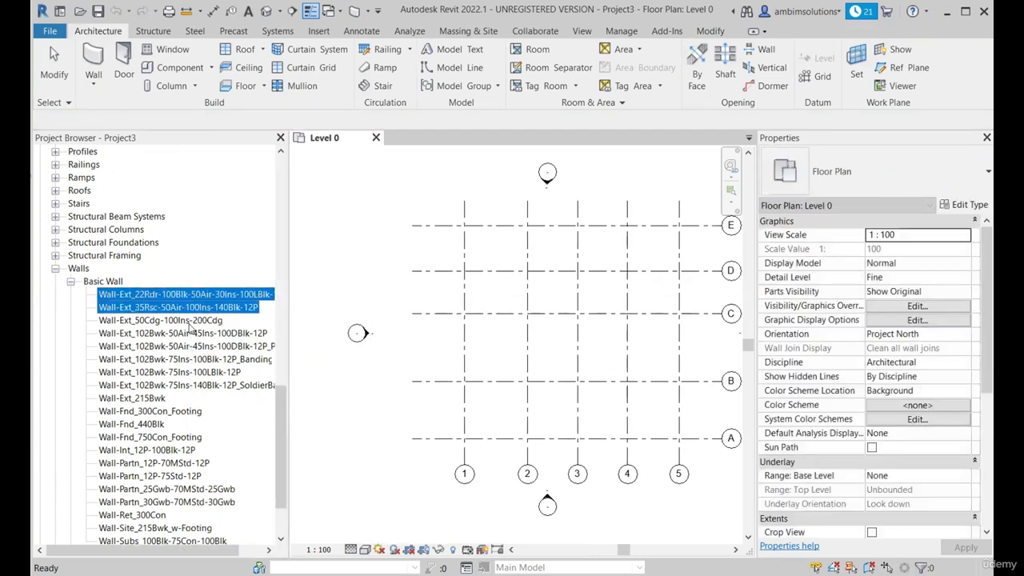
left_click(188, 321, "ctrl")
left_click(167, 333, "ctrl")
left_click(160, 347, "ctrl")
left_click(156, 359, "ctrl")
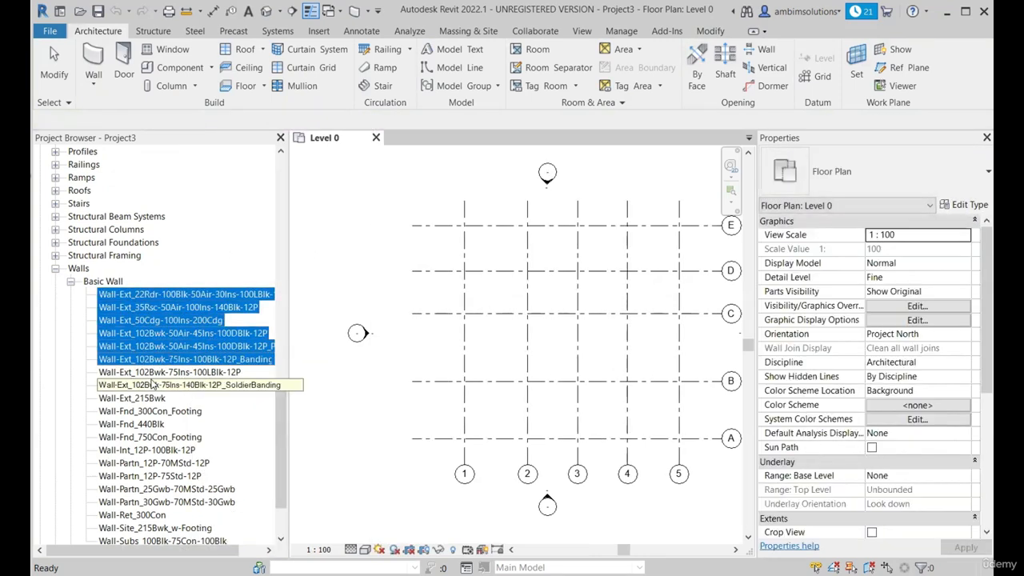
left_click(152, 371, "ctrl")
left_click(149, 385, "ctrl")
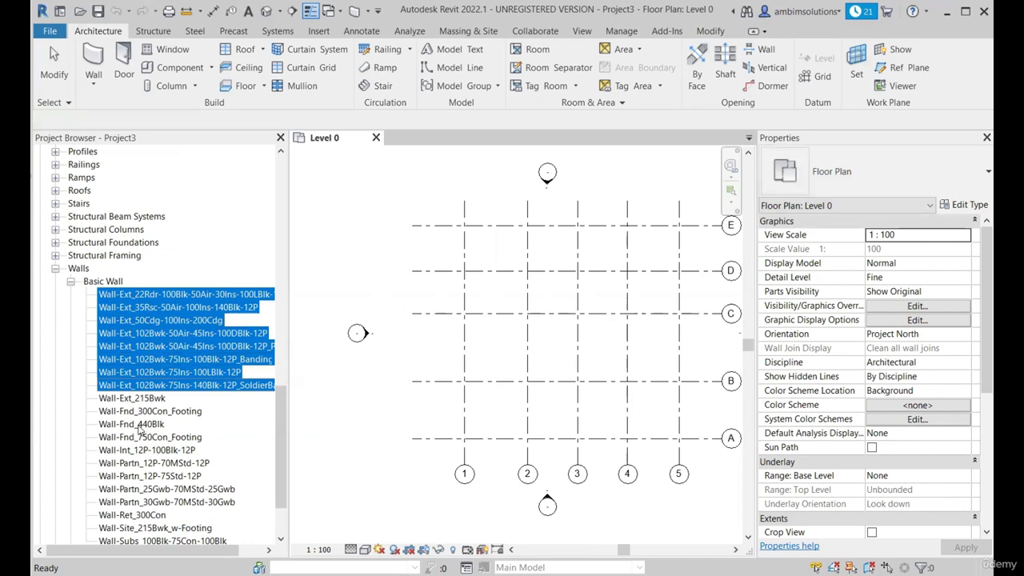
left_click(138, 424, "ctrl")
left_click(149, 449, "ctrl")
left_click(151, 475, "ctrl")
left_click(152, 463, "ctrl")
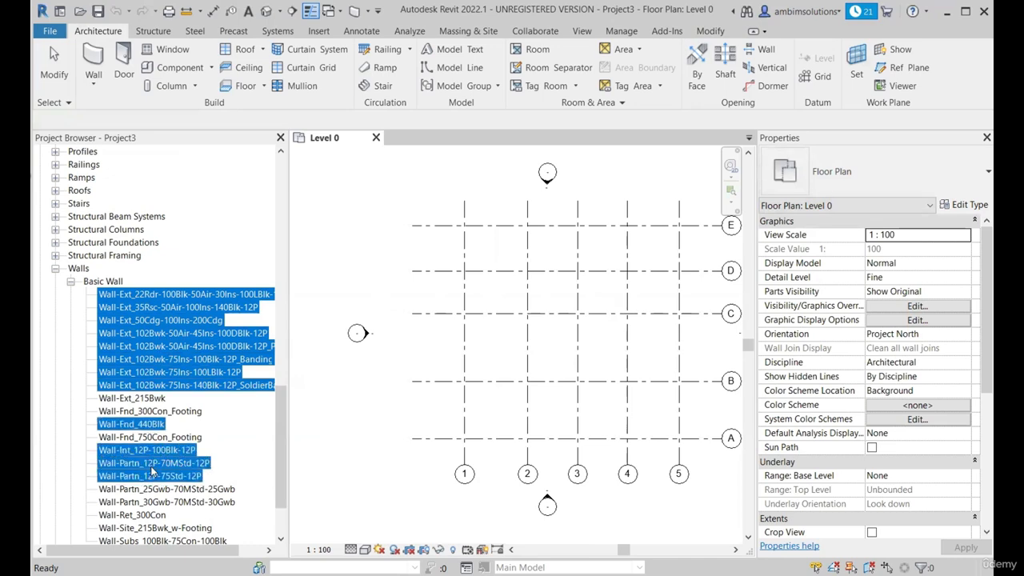
key("Delete")
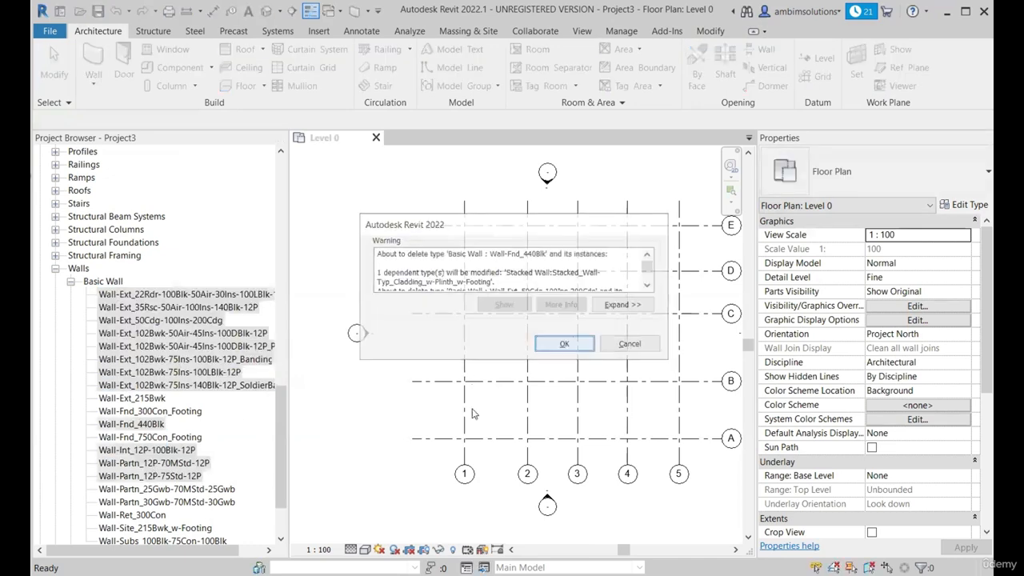
key("Return")
- Try to delete the Basic Wall types Wall-Fnd_750Con_Footing, Wall-Partn_25Gwb-70MStd-25Gwb, Wall-Partn_30Gwb-70MStd-30Gwb, Wall-Site_215Bwk_w-Footing and Wall-Subs_100Blk-75Con-100Blk
left_click(154, 424)
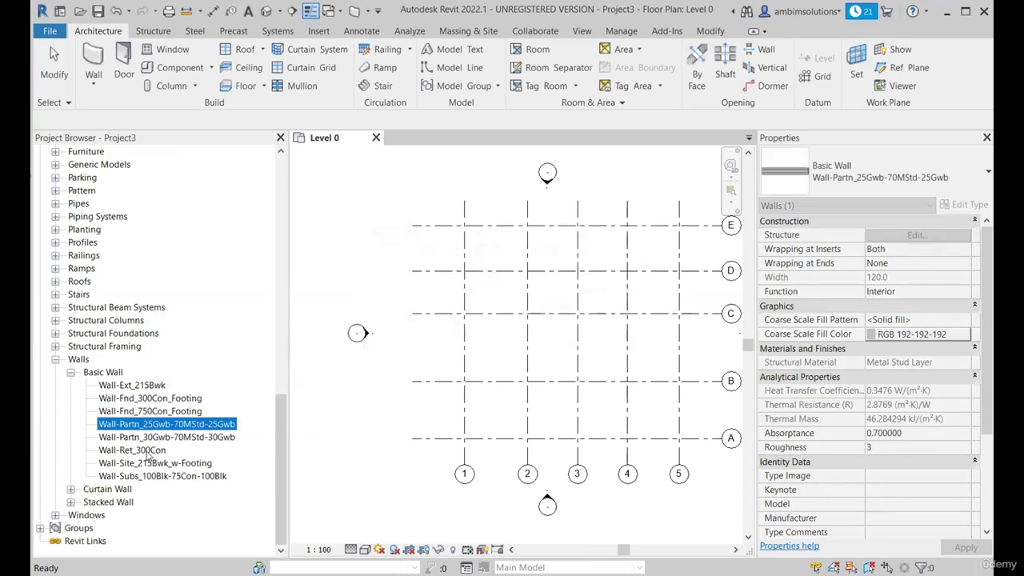
left_click(152, 437, "ctrl")
left_click(152, 410, "ctrl")
left_click(166, 462, "ctrl")
left_click(163, 475, "ctrl")
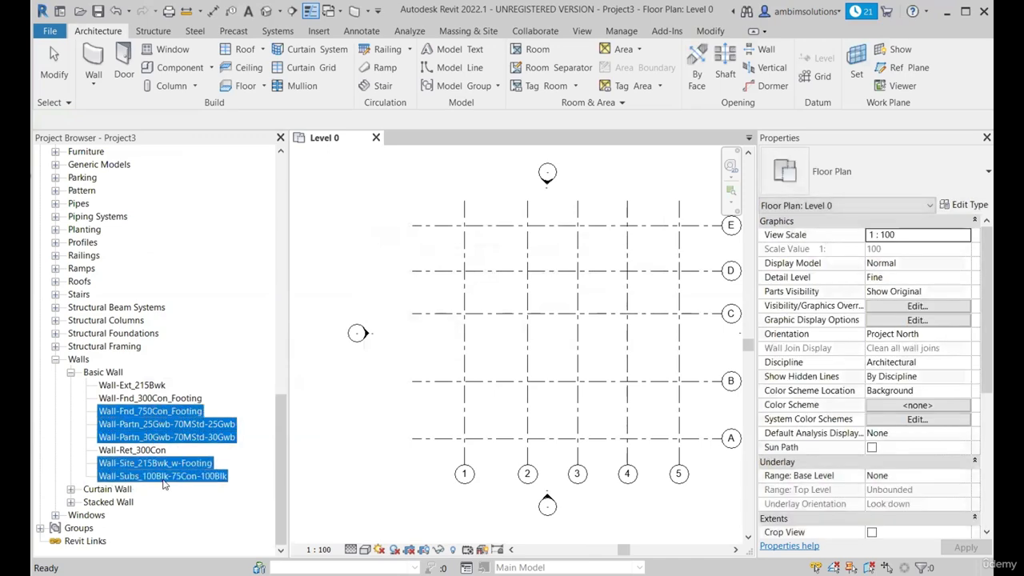
key("Delete")
left_click(540, 344)
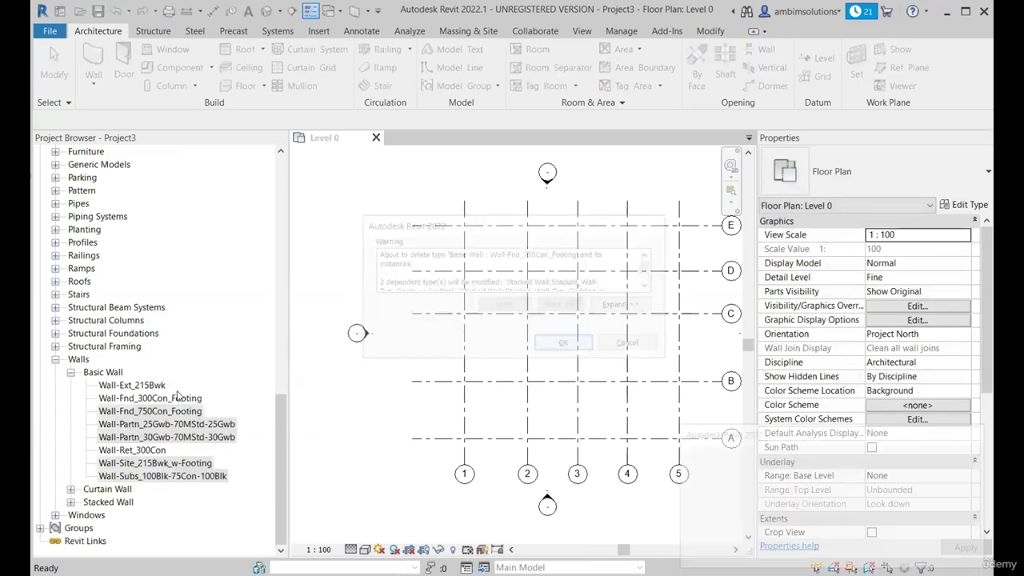
left_click(947, 553)
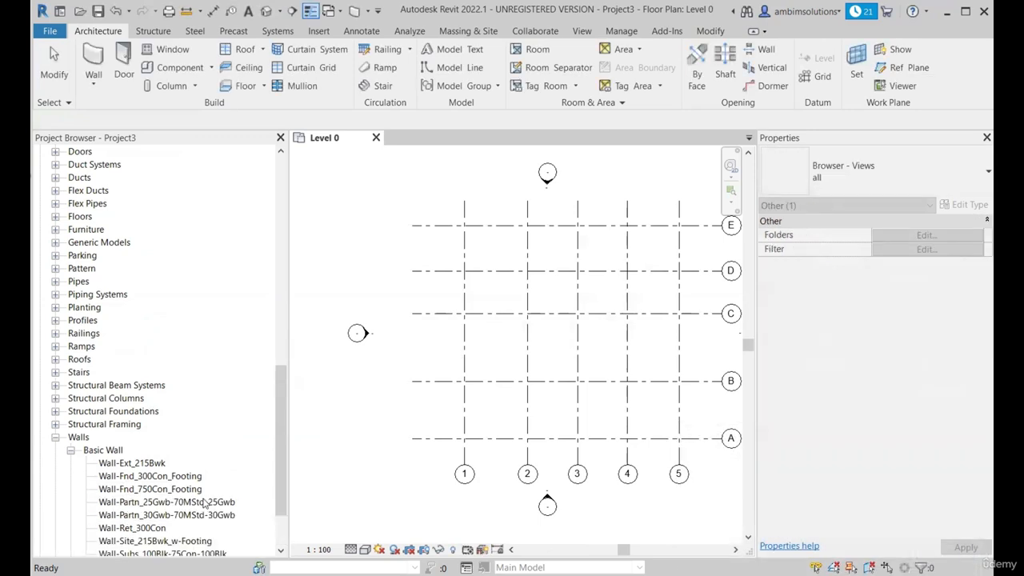
- Try to delete both types of the Stacked Wall family together, and delete only Stacked_Wall-Typ_Cavity_w-Footing instead
scroll(70, 517, "down", 2)
left_click(71, 515)
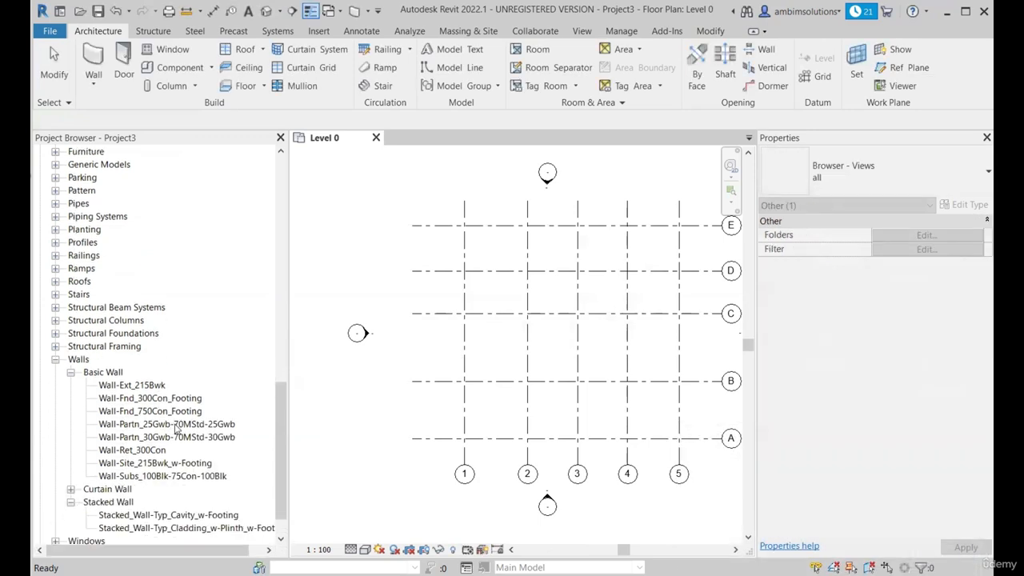
left_click(138, 503)
left_click(137, 514, "shift")
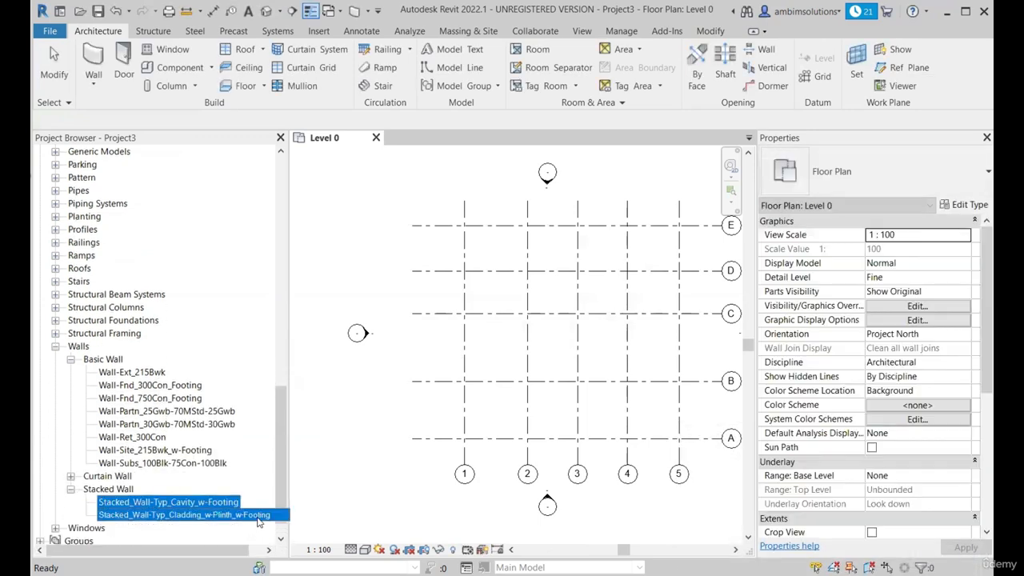
key("Delete")
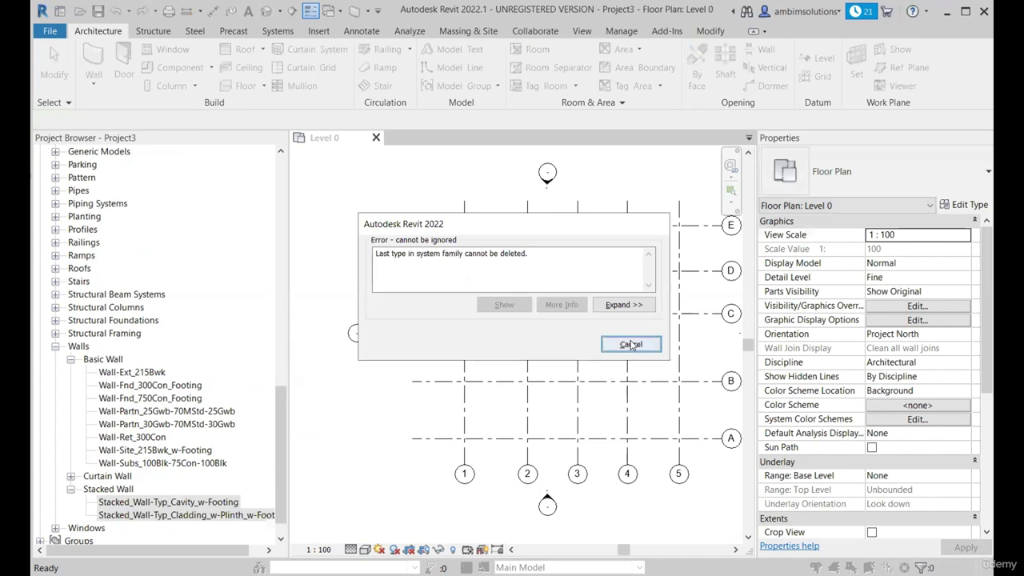
left_click(630, 343)
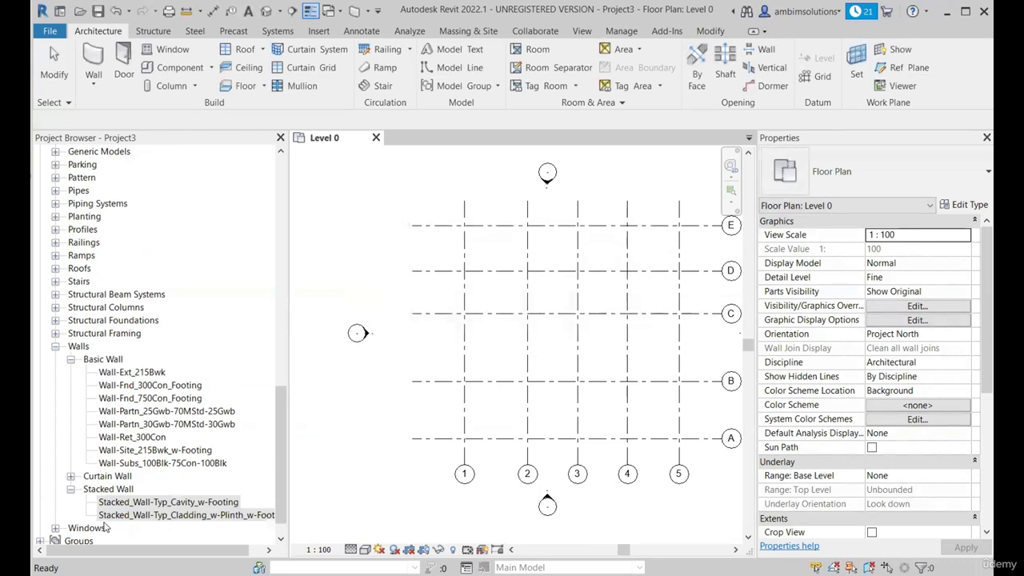
left_click(183, 504)
key("Delete")
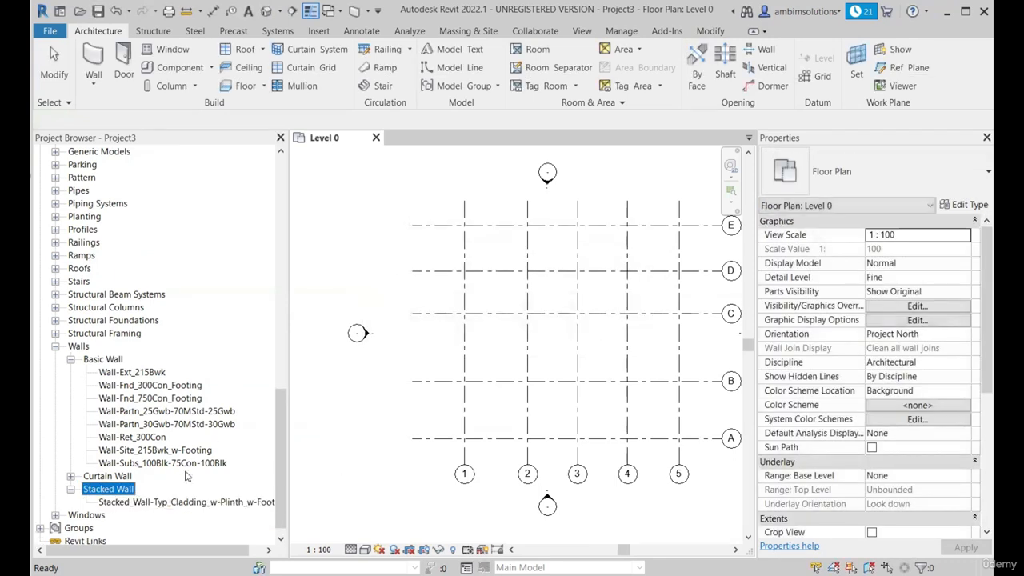
- Delete the Curtain_Wall-Exterior_Glazing and Curtain_Wall-Storefront types from the Curtain Wall family
left_click(70, 475)
left_click(138, 489)
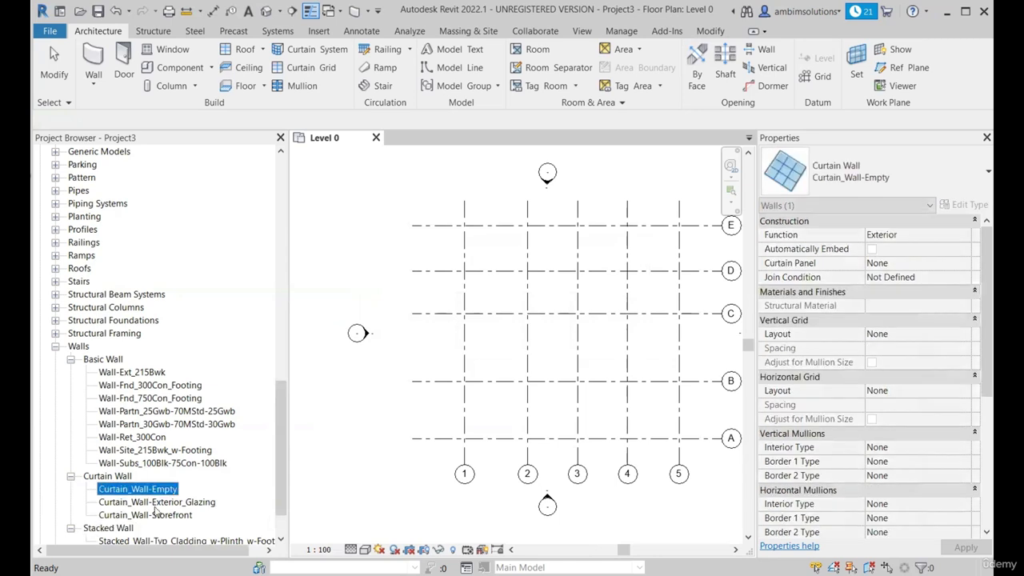
left_click(157, 502)
left_click(159, 515, "ctrl")
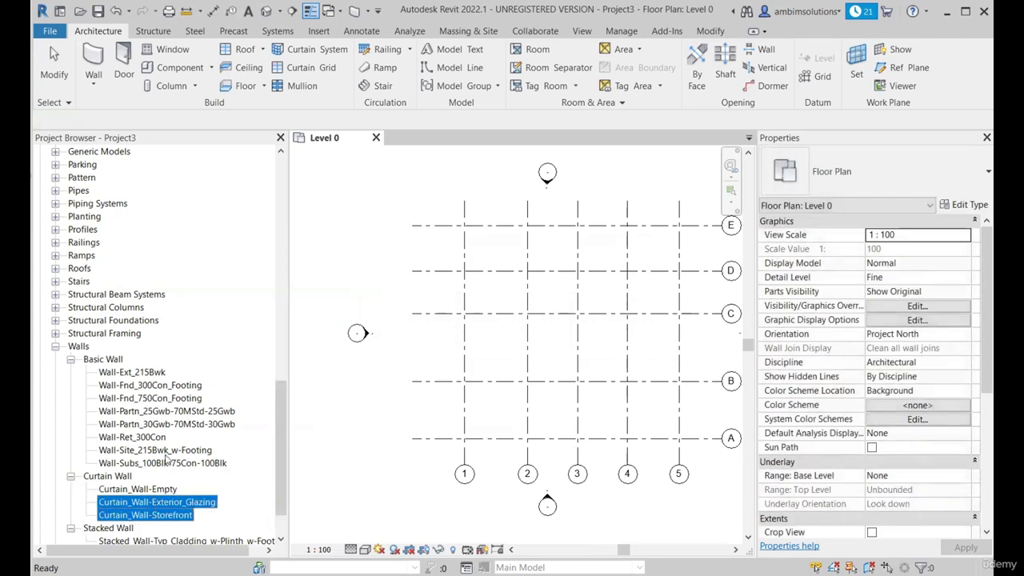
key("Delete")
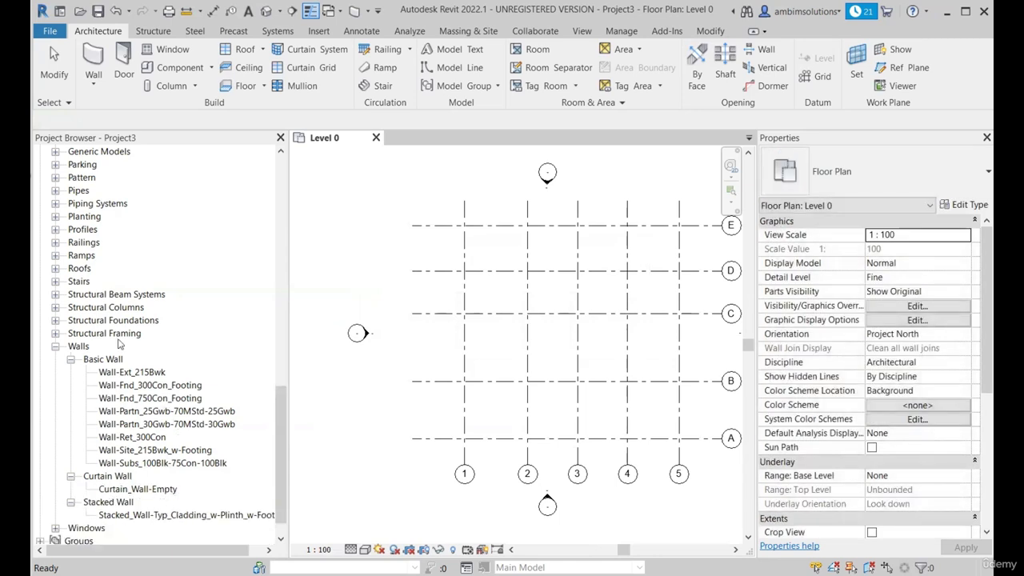
scroll(114, 376, "down", 1)
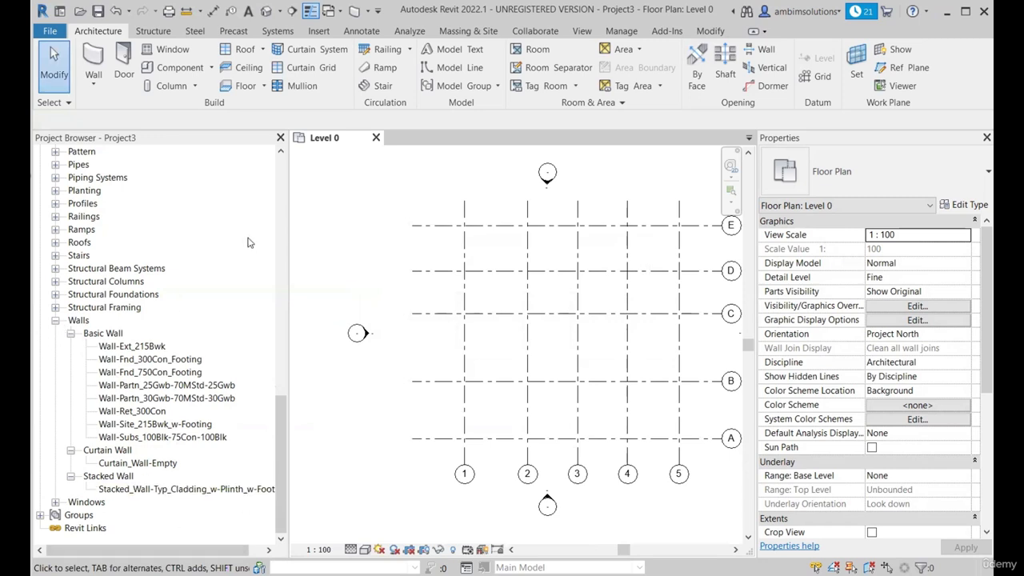
- Save the project as a template named Temp.rte in the Revit Udemy Course folder, replacing the existing file
left_click(49, 30)
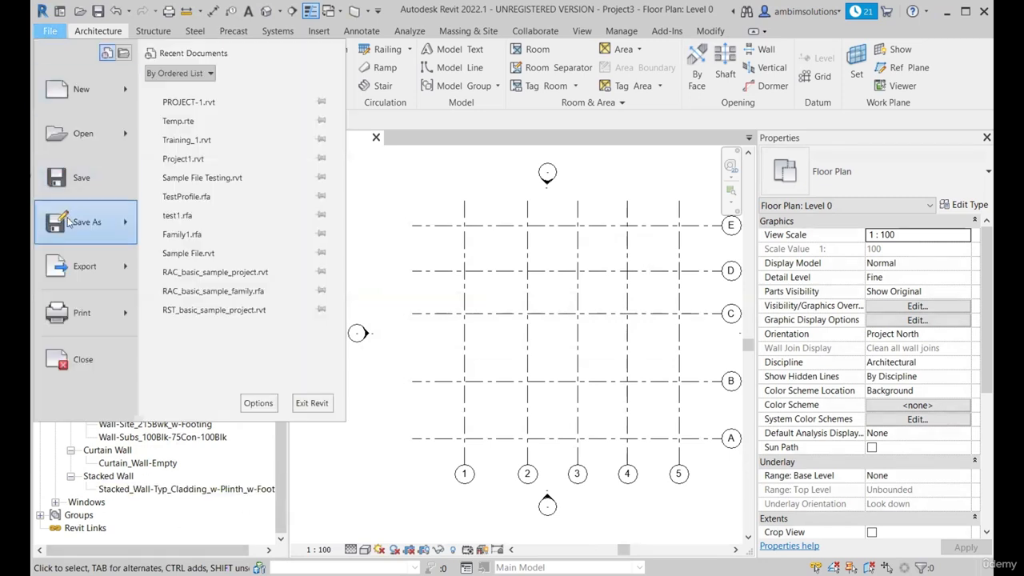
left_click(88, 221)
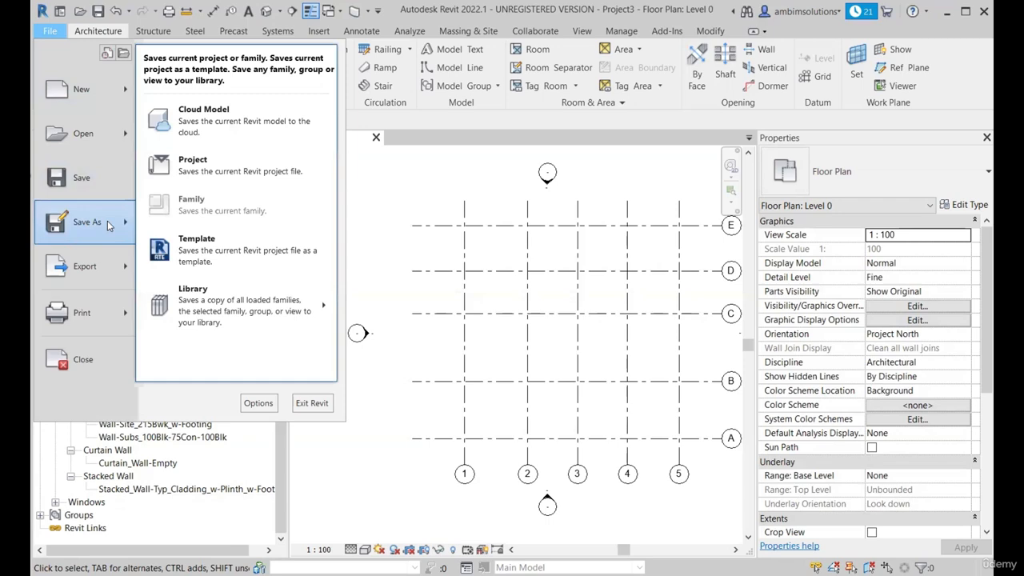
left_click(207, 251)
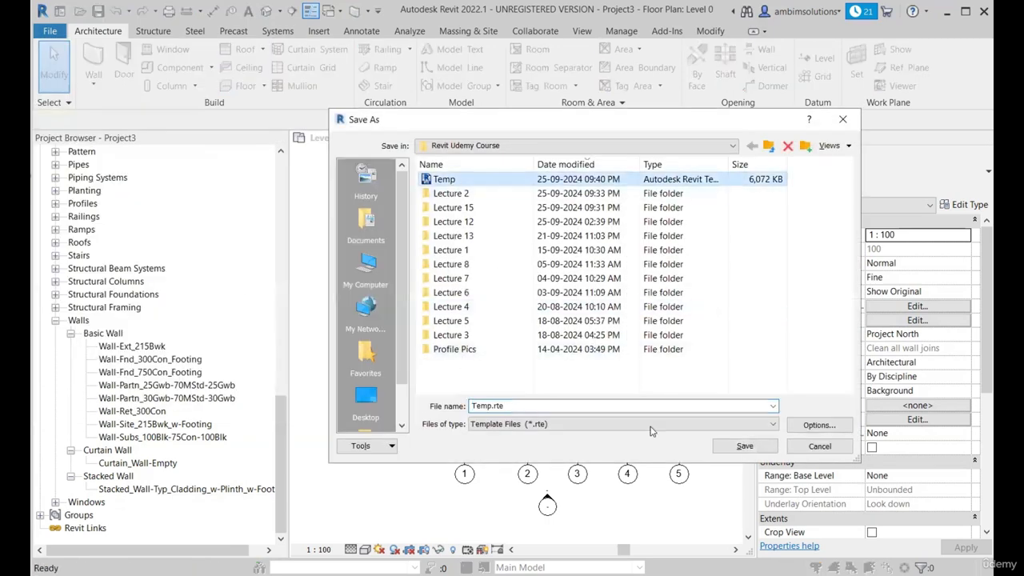
left_click(744, 445)
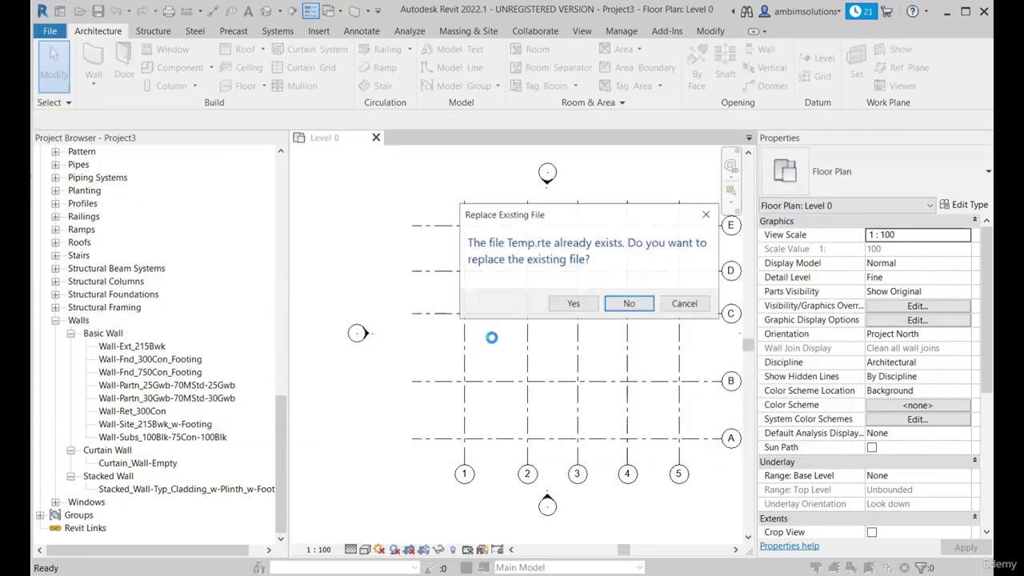
left_click(573, 303)
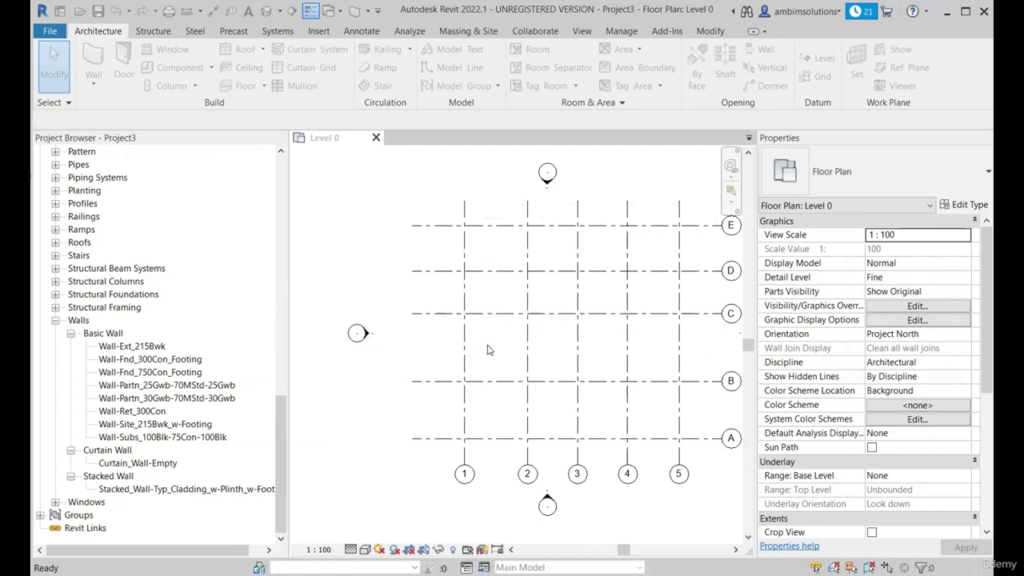
- Collapse the wall families and the Walls category in the project browser, and close the Temp template
left_click(72, 333)
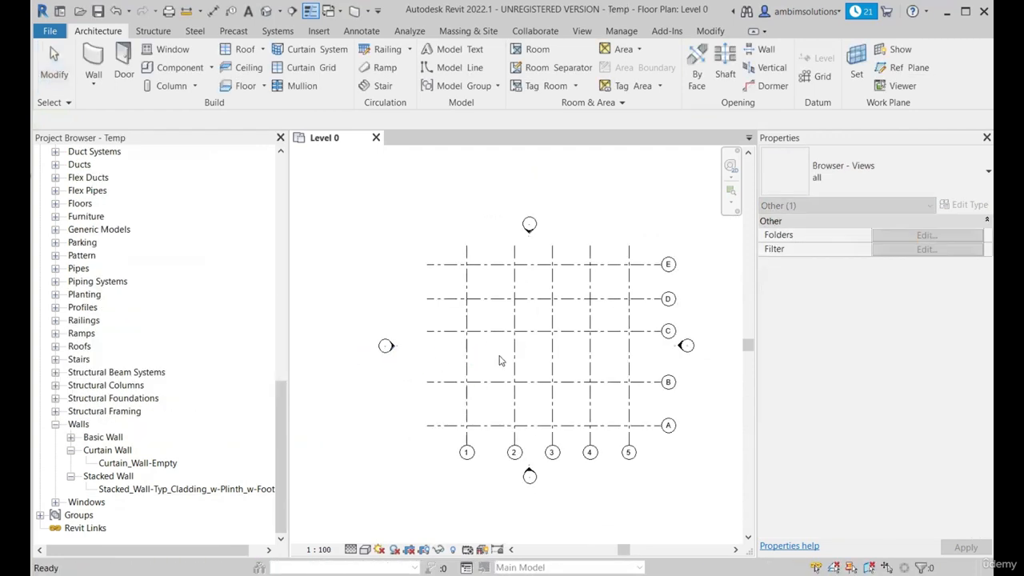
left_click(71, 450)
left_click(55, 438)
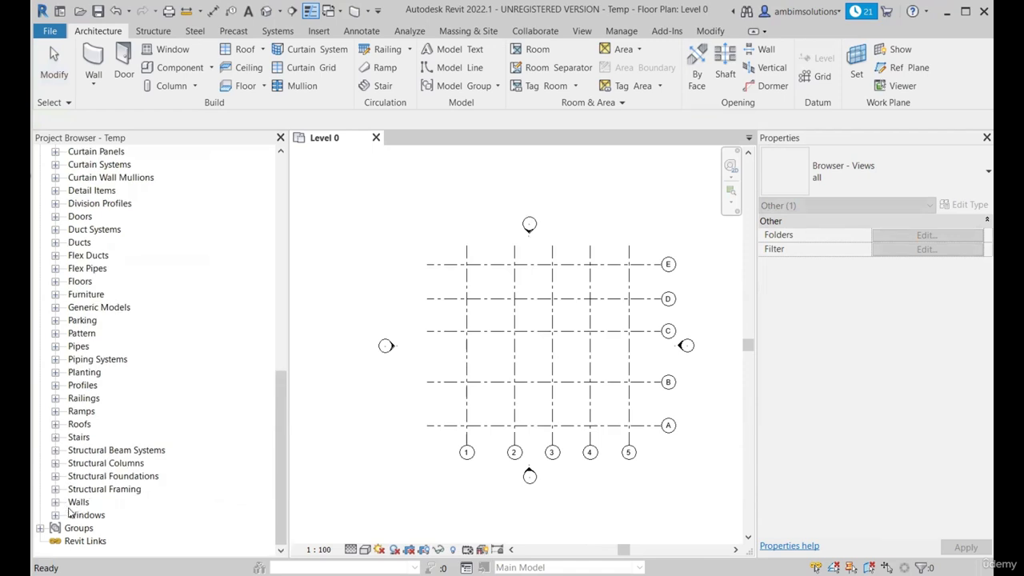
left_click(349, 251)
left_click(376, 137)
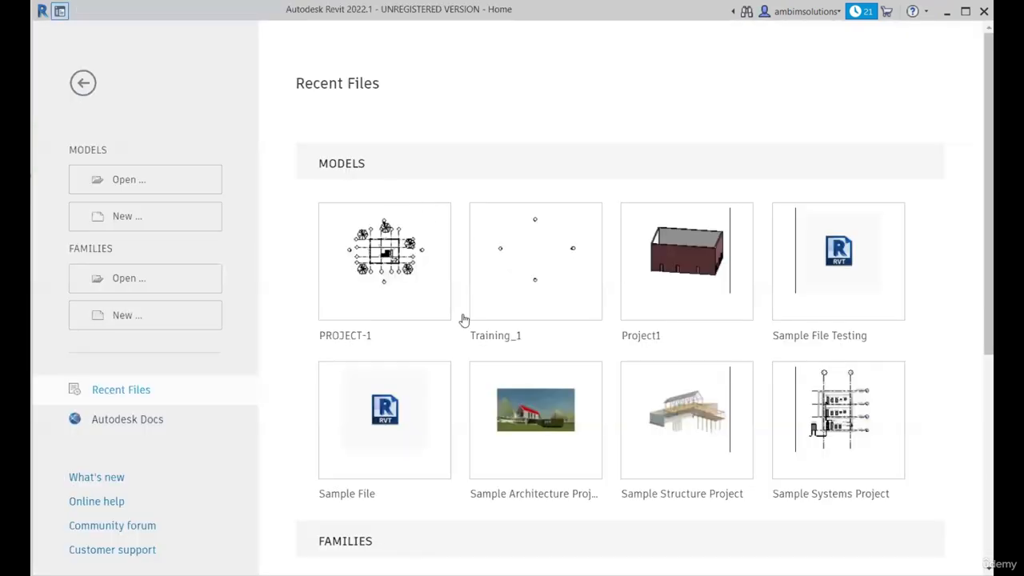
- Create a new project based on the Temp template
left_click(152, 218)
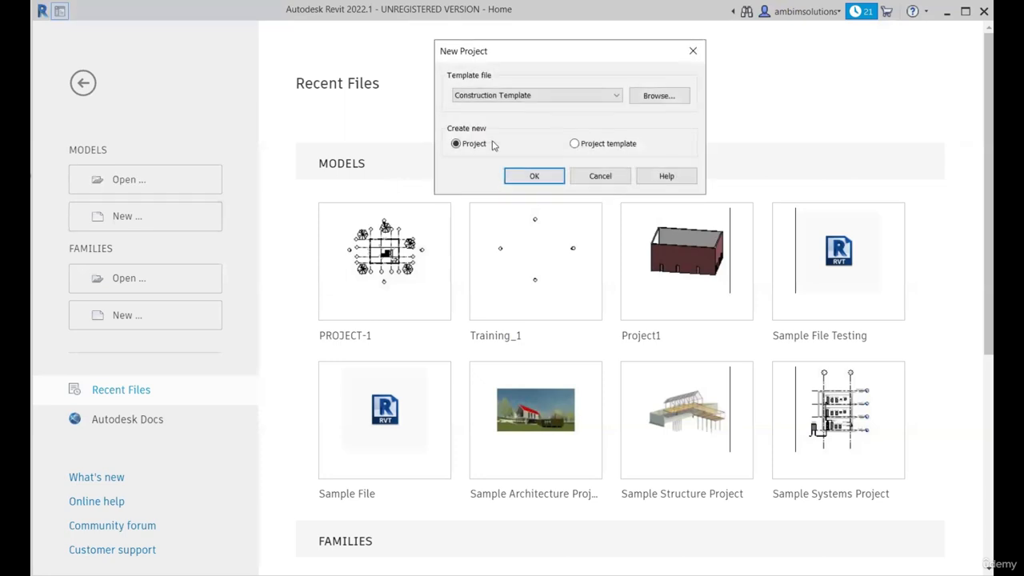
left_click(520, 97)
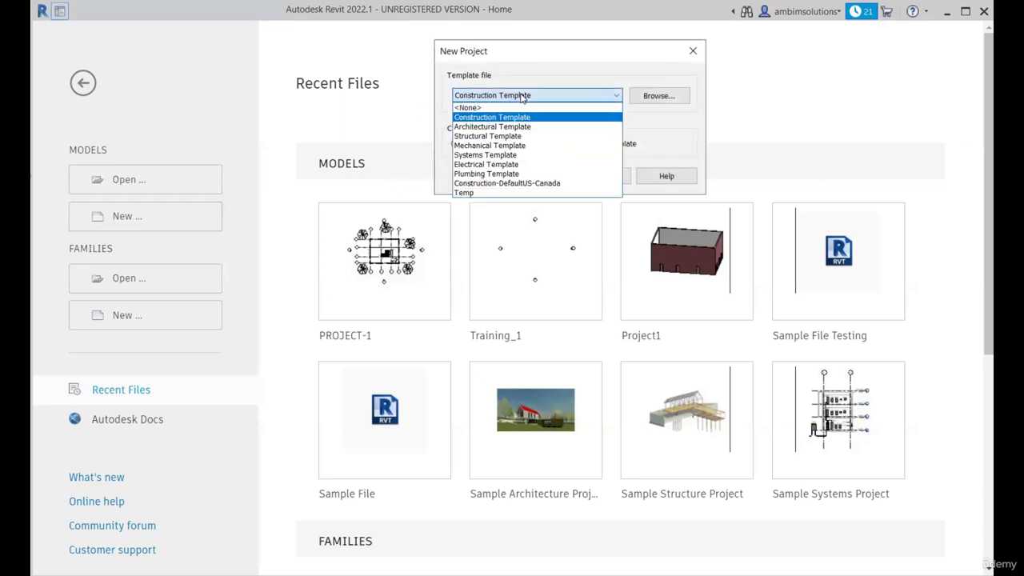
left_click(468, 193)
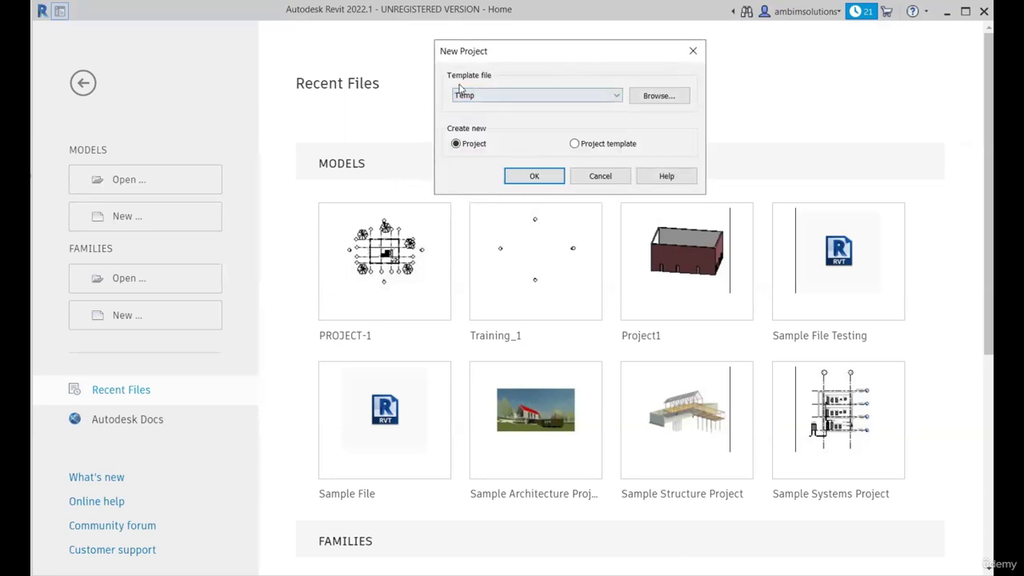
left_click(534, 176)
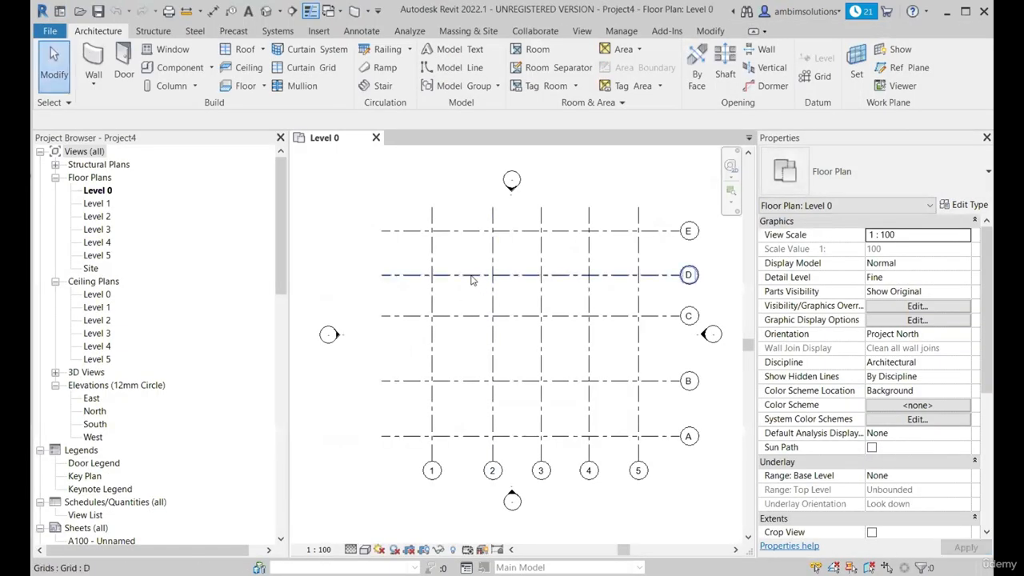
- Start the Wall tool in the Level 0 plan, check which basic, curtain and stacked wall types it offers, and exit the tool
key("w")
key("a")
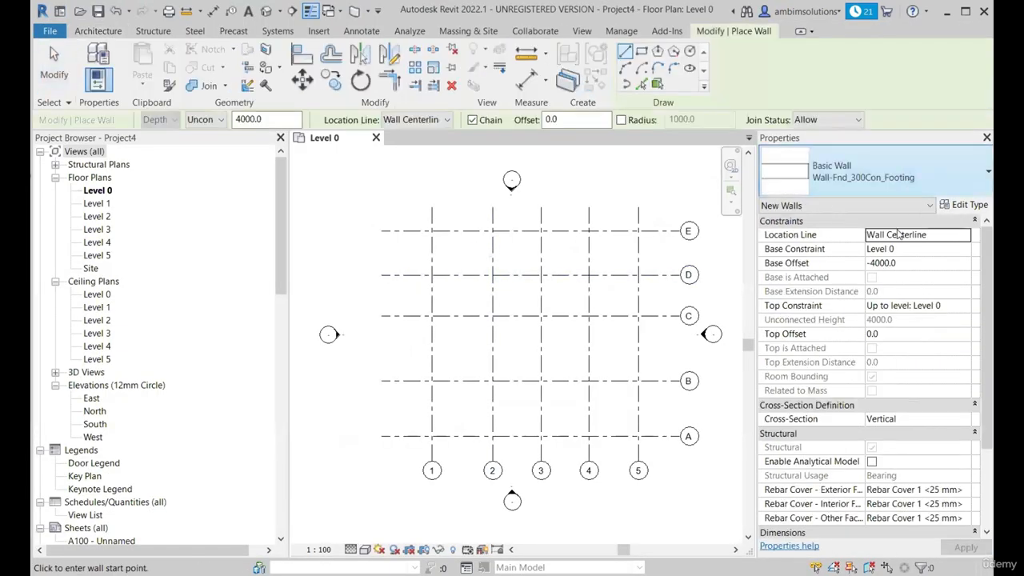
left_click(888, 174)
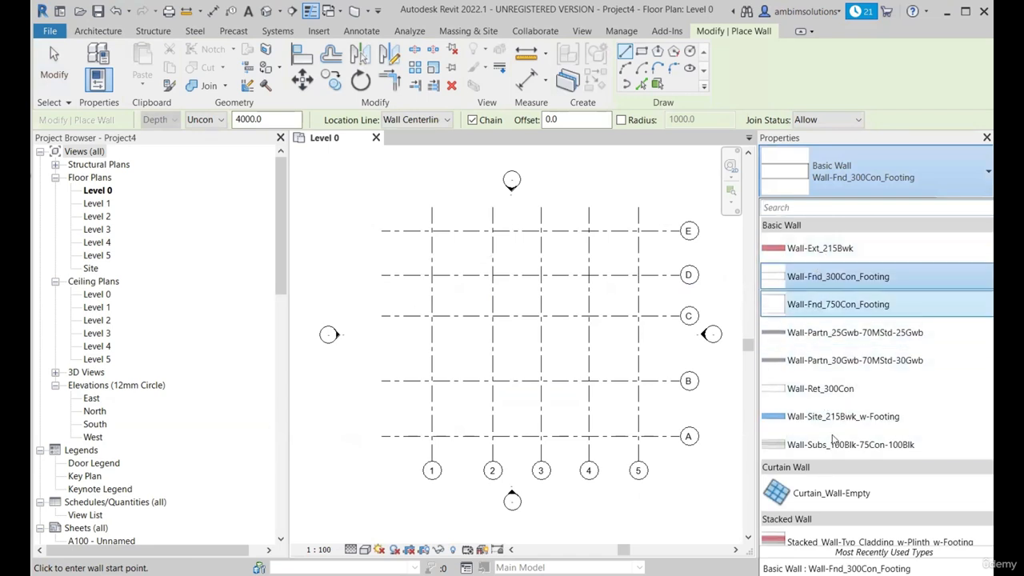
scroll(818, 352, "down", 1)
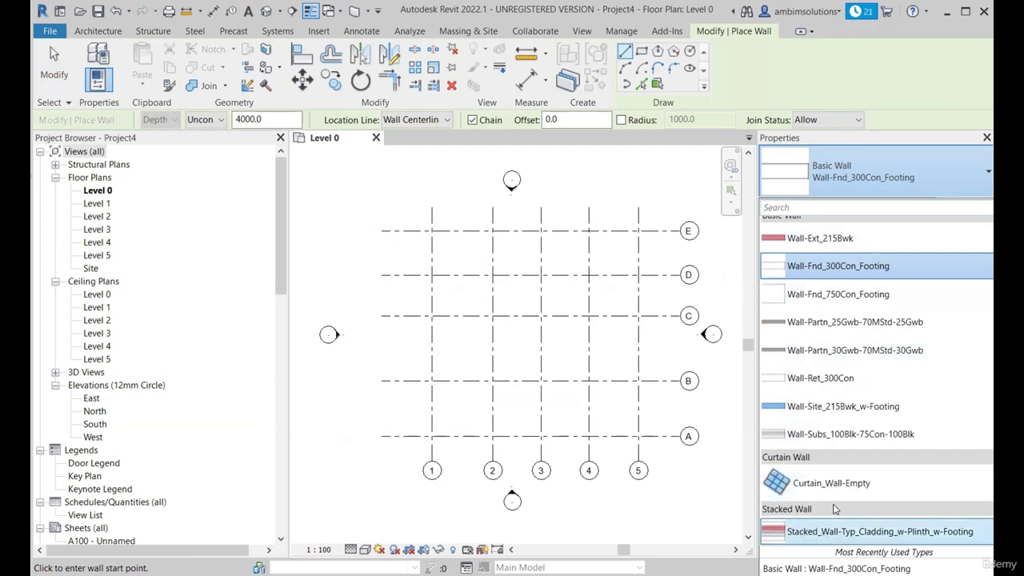
scroll(824, 335, "up", 1)
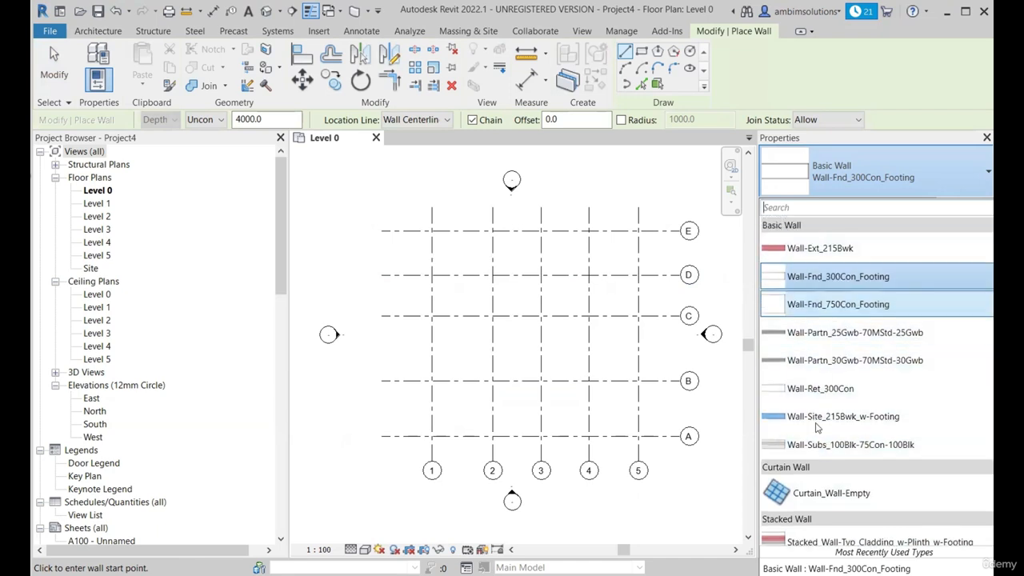
mouse_move(855, 334)
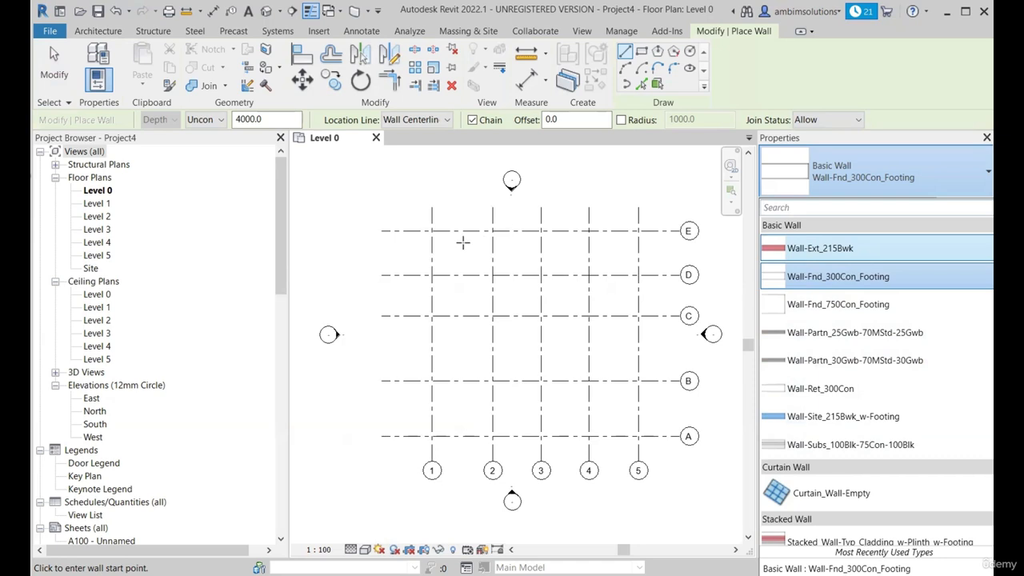
key("Escape")
key("Escape")
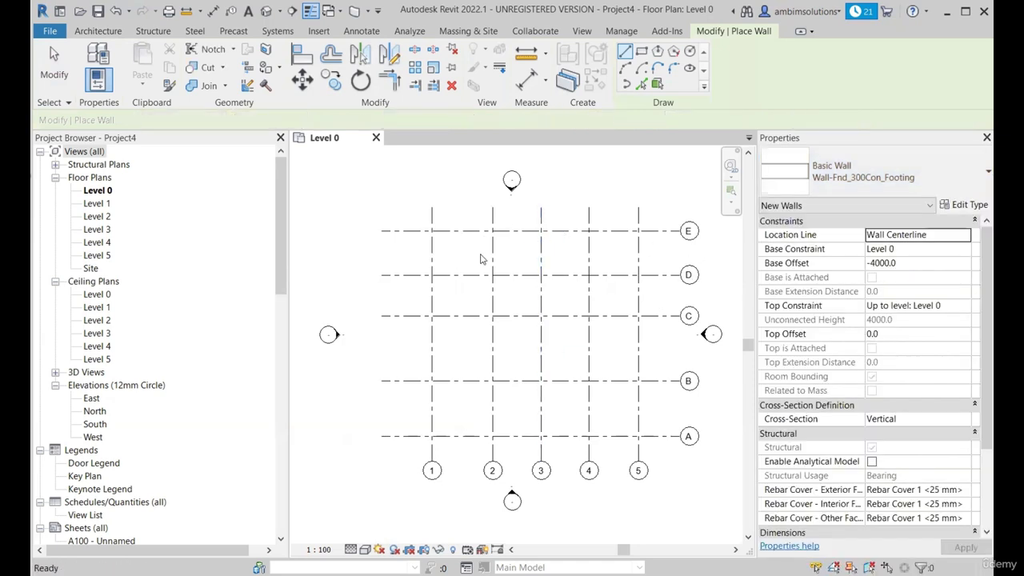